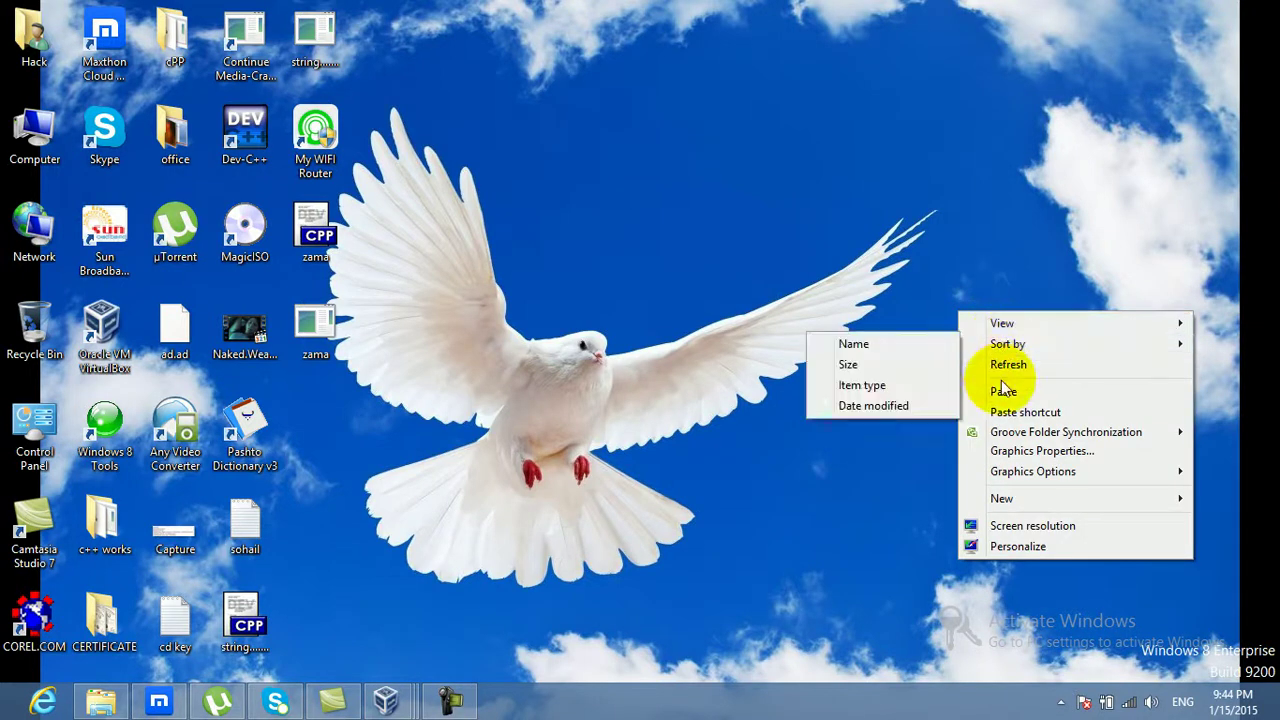
Refresh the host desktop repeatedly from its right-click menu.
left_click(1000, 366)
right_click(815, 393)
left_click(860, 446)
right_click(624, 285)
left_click(695, 339)
right_click(599, 221)
left_click(667, 272)
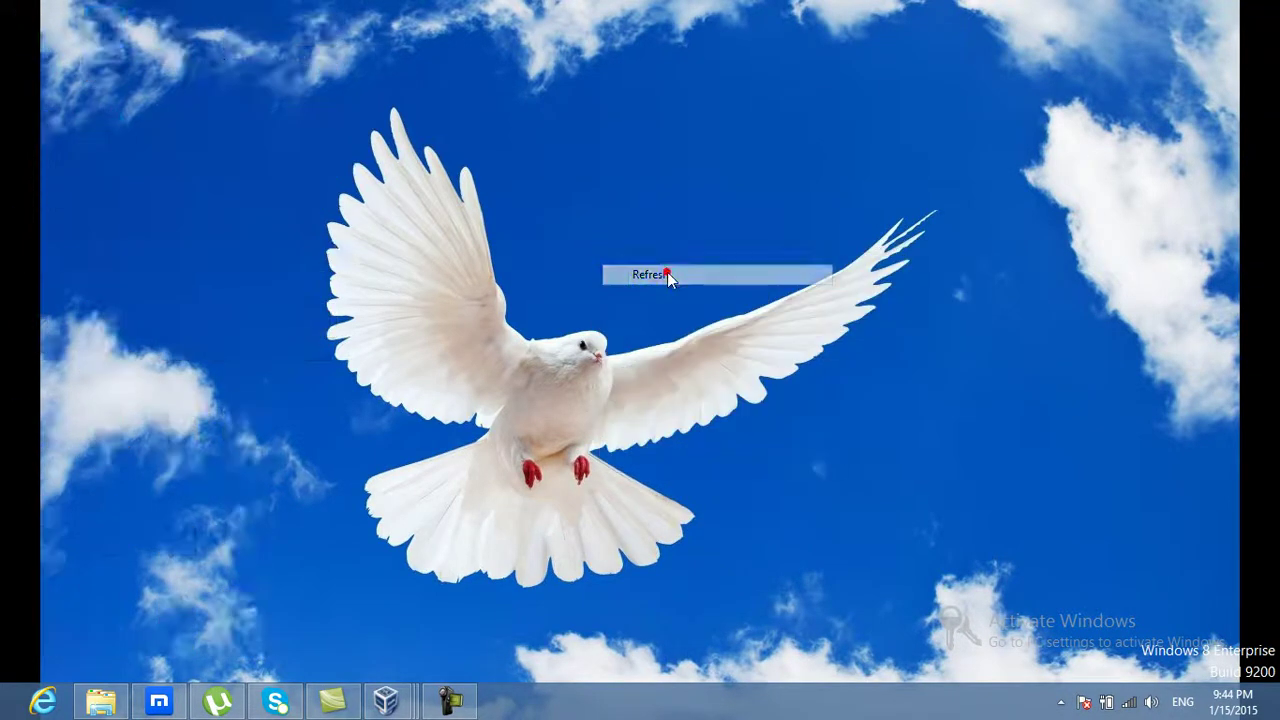
right_click(627, 221)
left_click(680, 282)
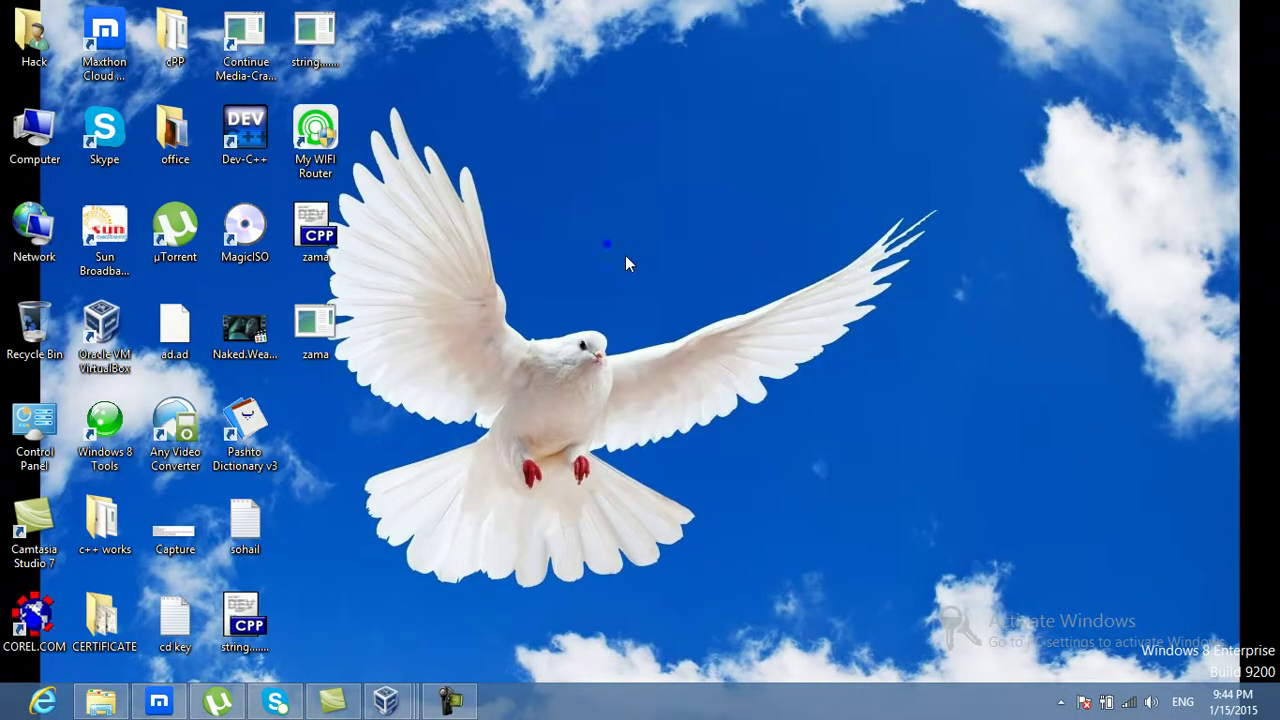
right_click(609, 244)
left_click(660, 292)
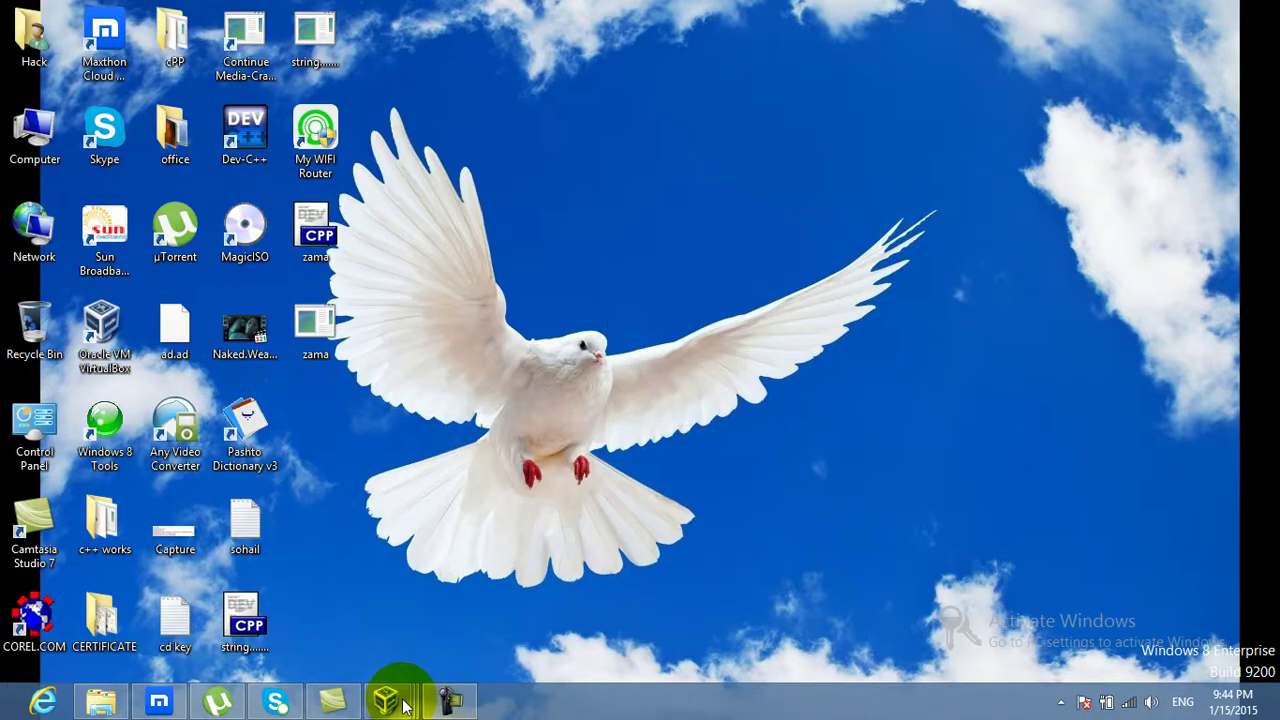
Bring the Server and Client VM windows forward and reposition the client's nslookup console.
mouse_move(386, 700)
left_click(387, 601)
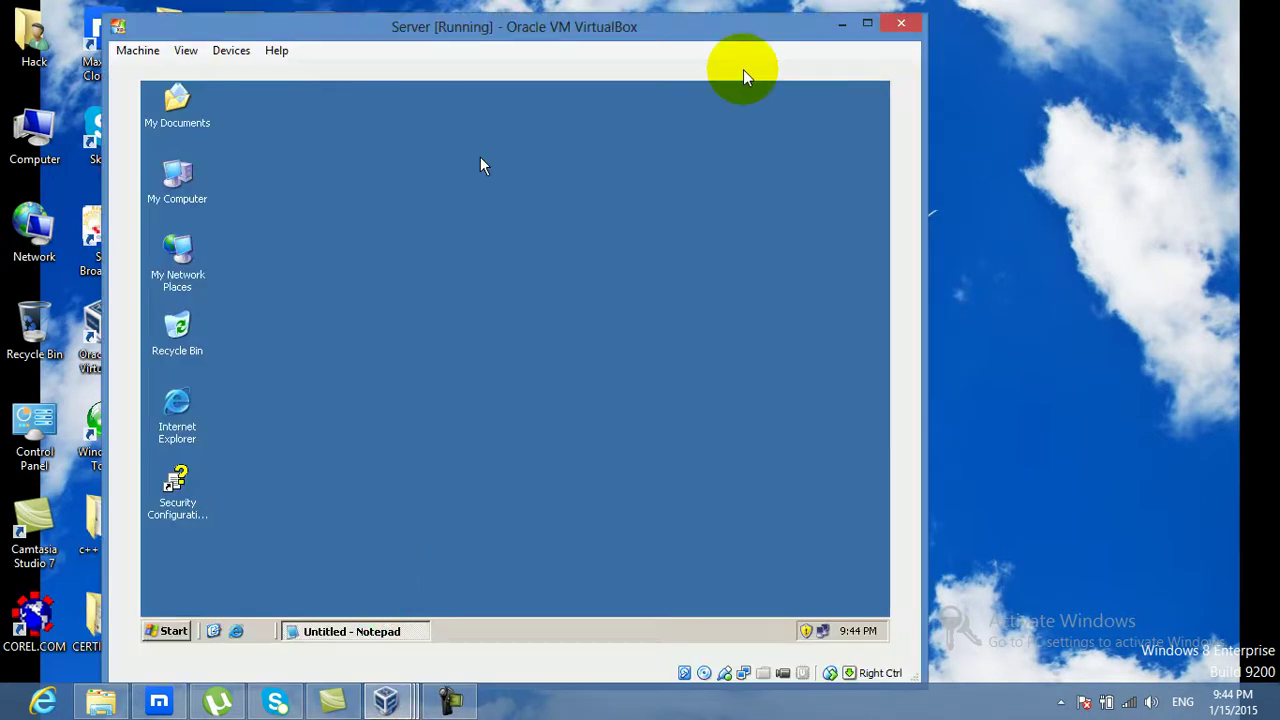
left_click(526, 422)
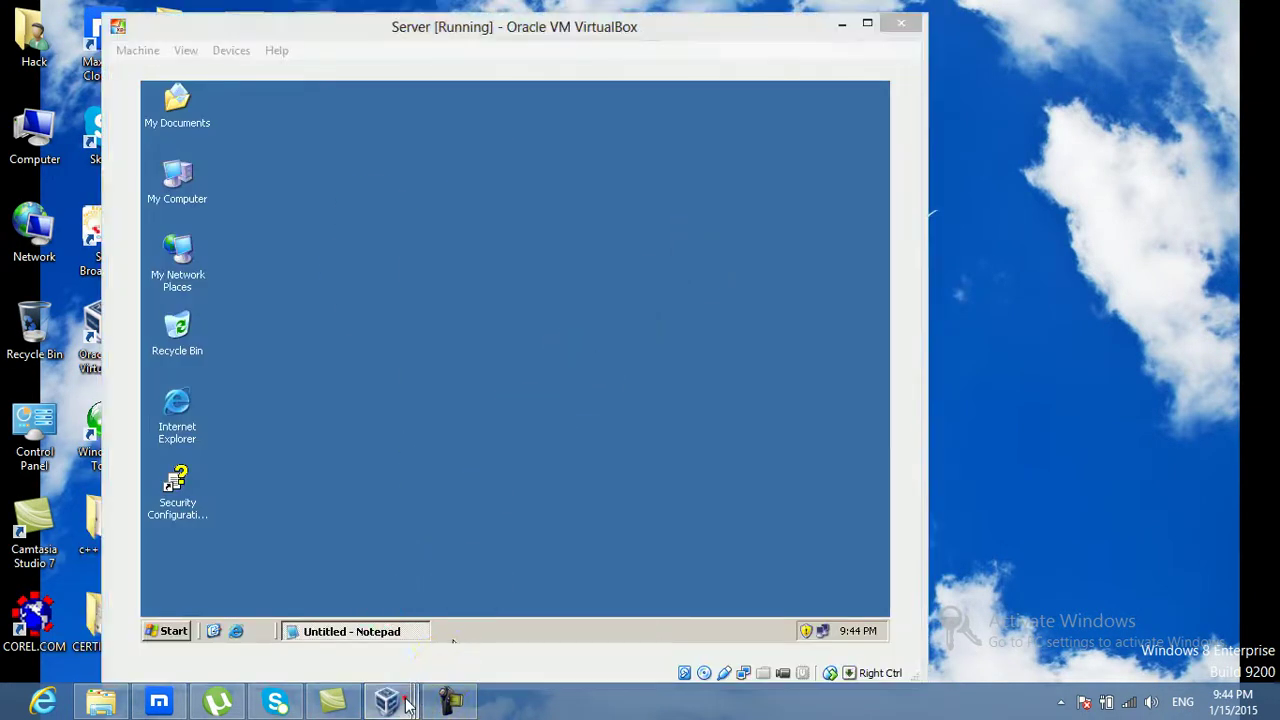
mouse_move(386, 701)
left_click(586, 612)
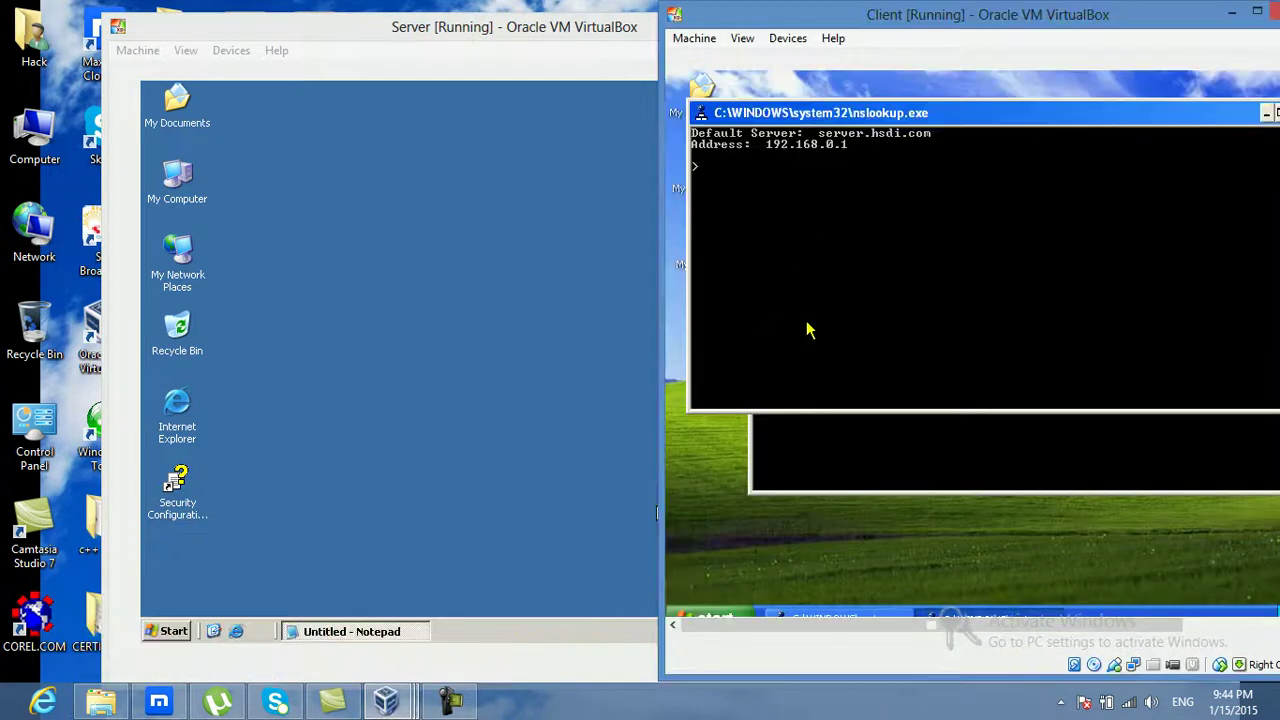
left_click_drag(1218, 125, 1149, 125)
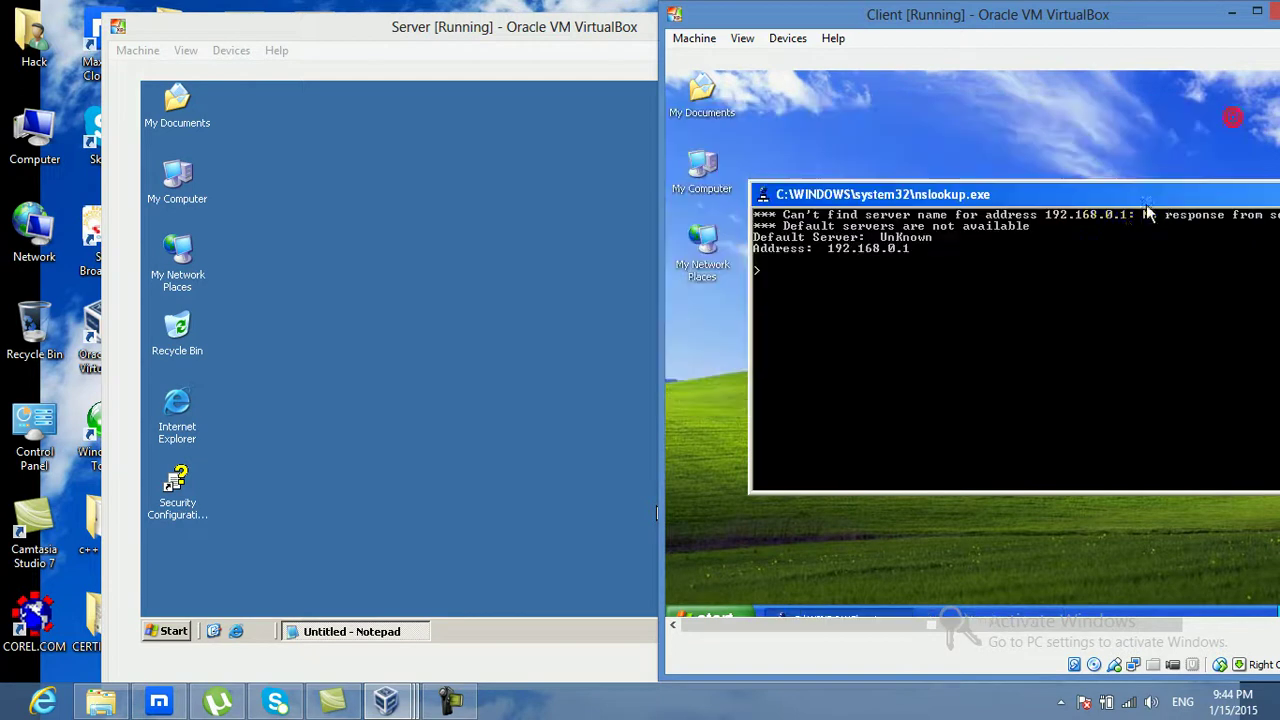
left_click_drag(1130, 196, 1190, 212)
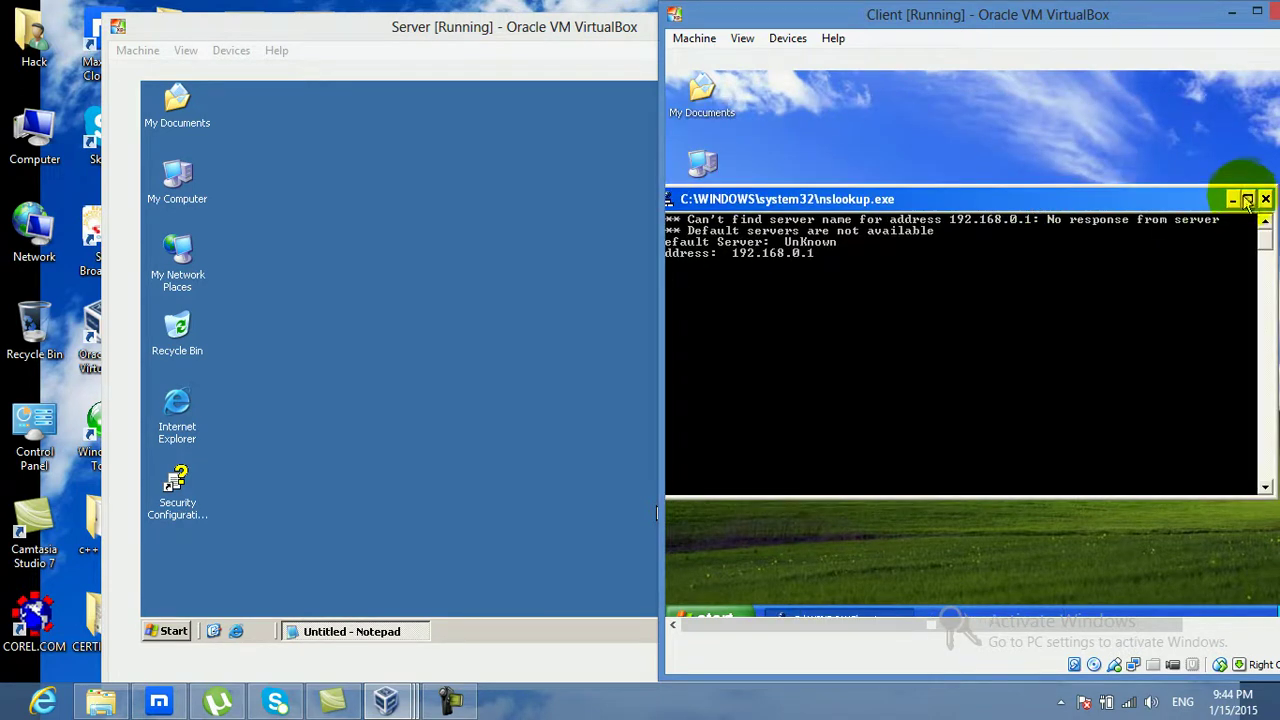
left_click(1263, 197)
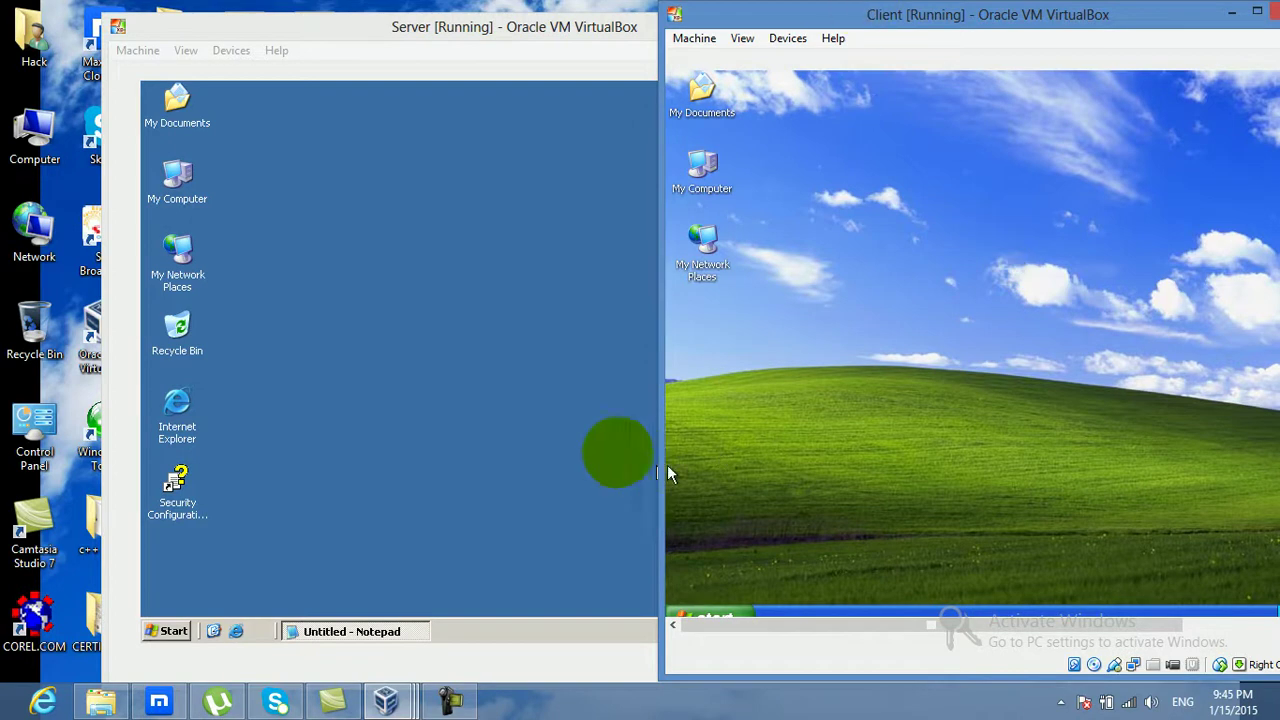
Bring the Server VM window in front of the Client and refresh its desktop twice.
left_click(512, 390)
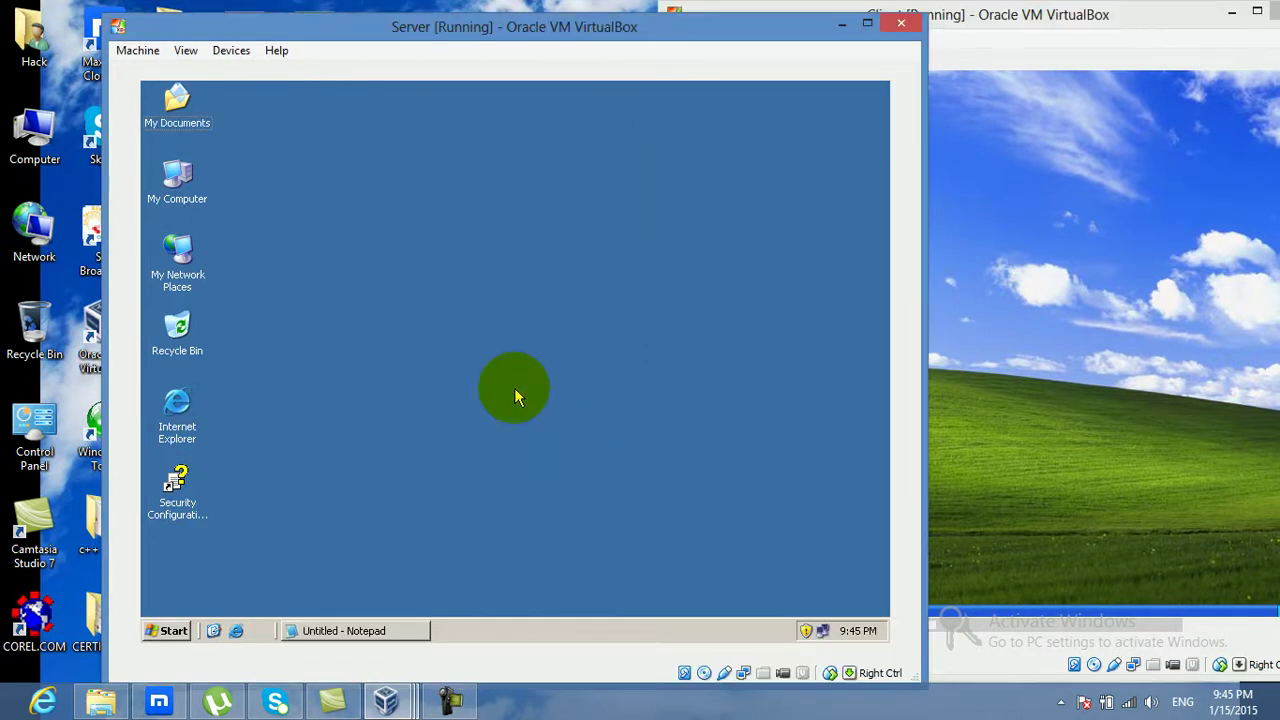
right_click(451, 358)
left_click(486, 381)
right_click(378, 254)
left_click(446, 278)
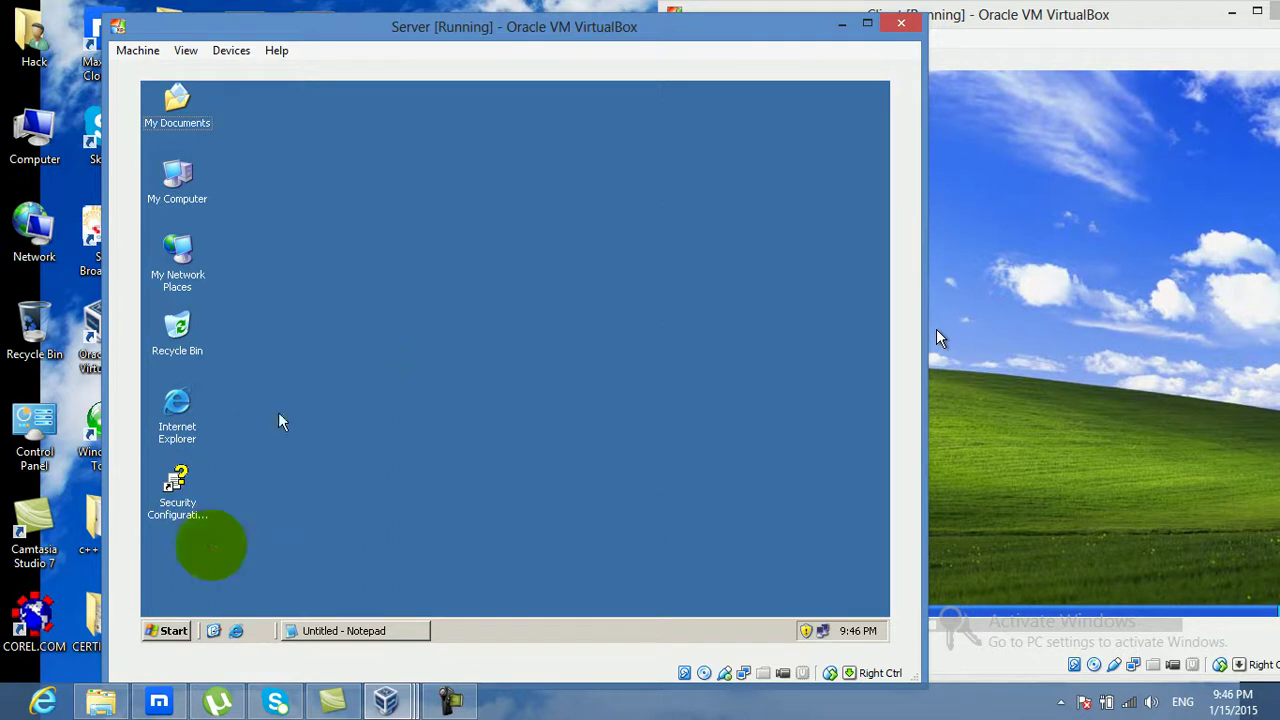
Launch DNS from Administrative Tools and expand SERVER to show the hsdi.com zone records.
left_click(170, 628)
mouse_move(401, 324)
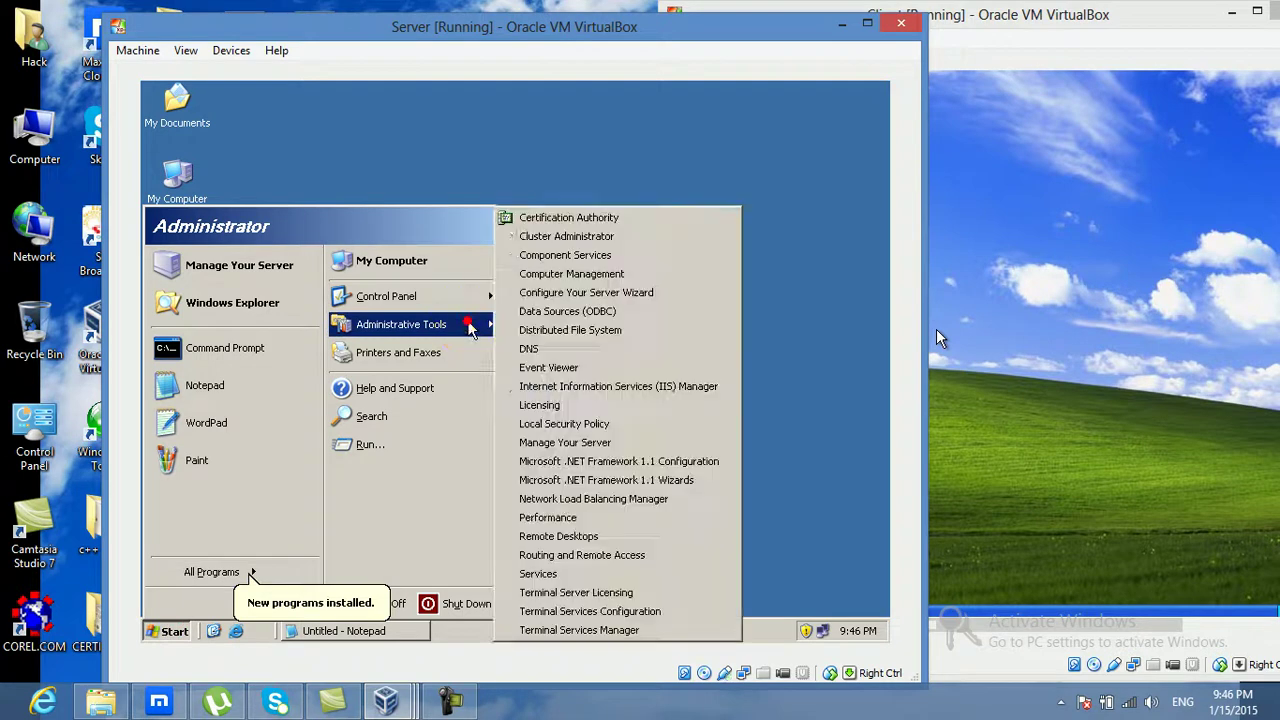
left_click(533, 350)
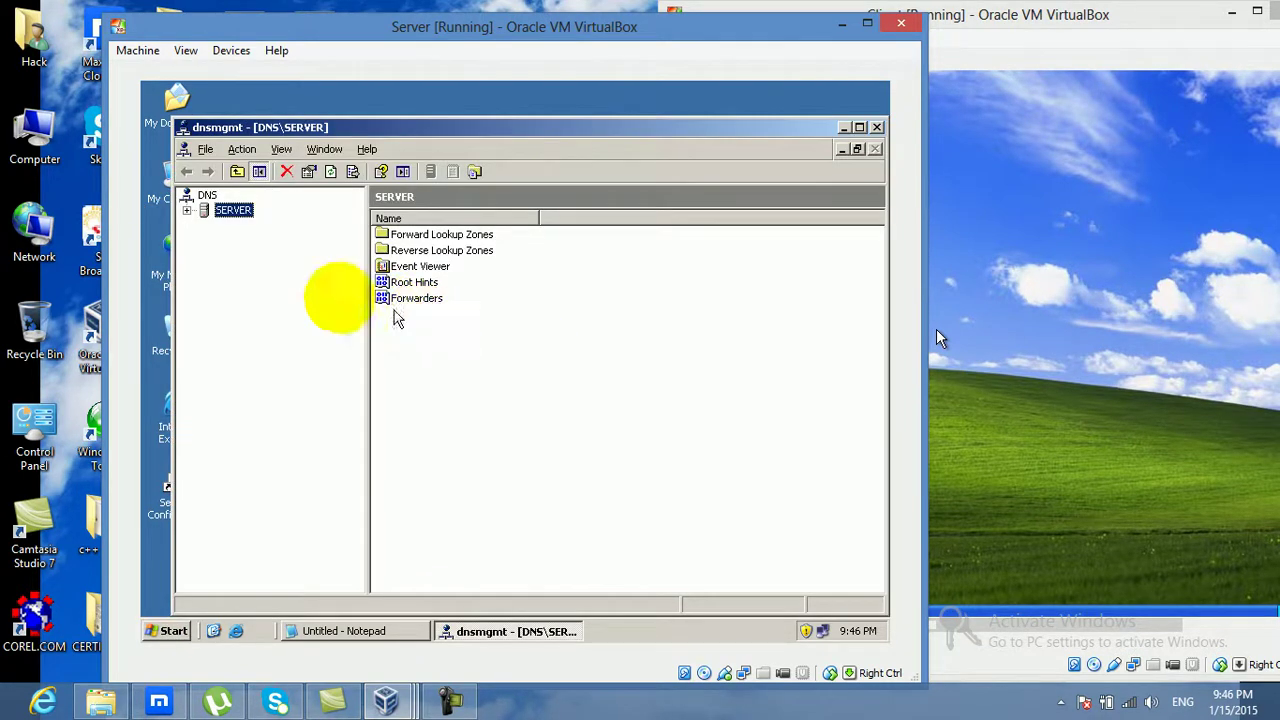
left_click(187, 210)
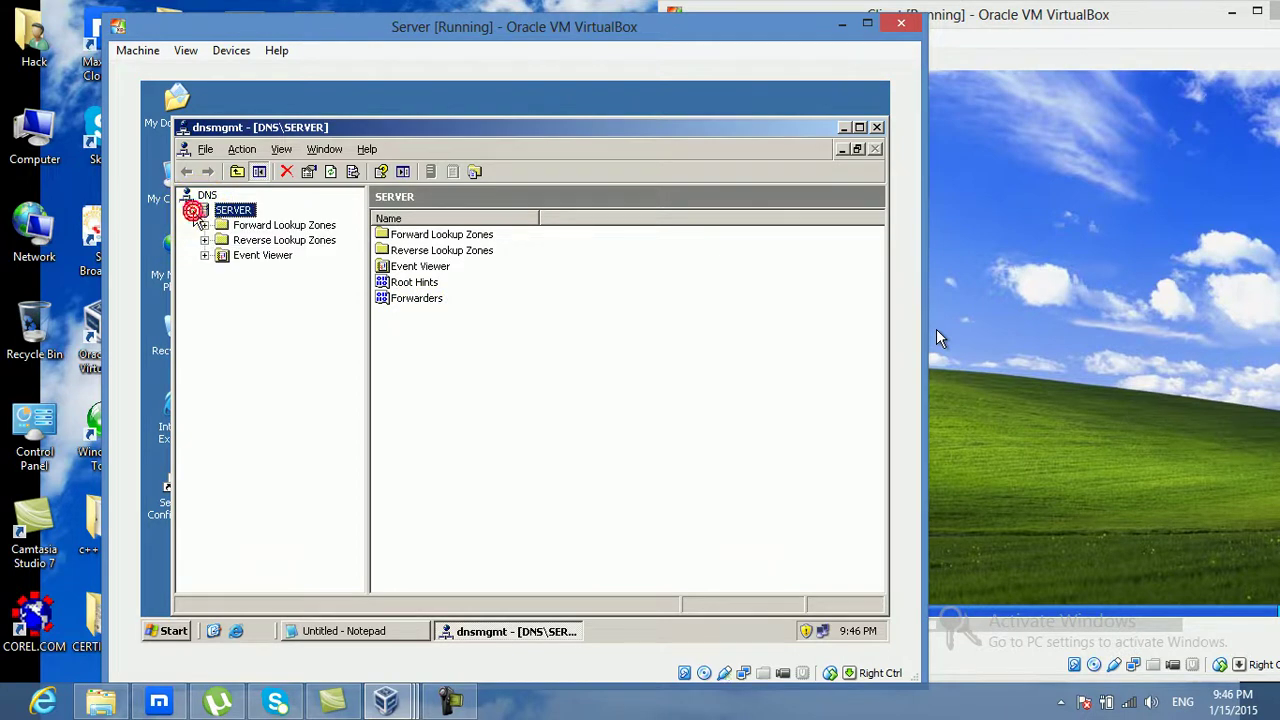
left_click(280, 226)
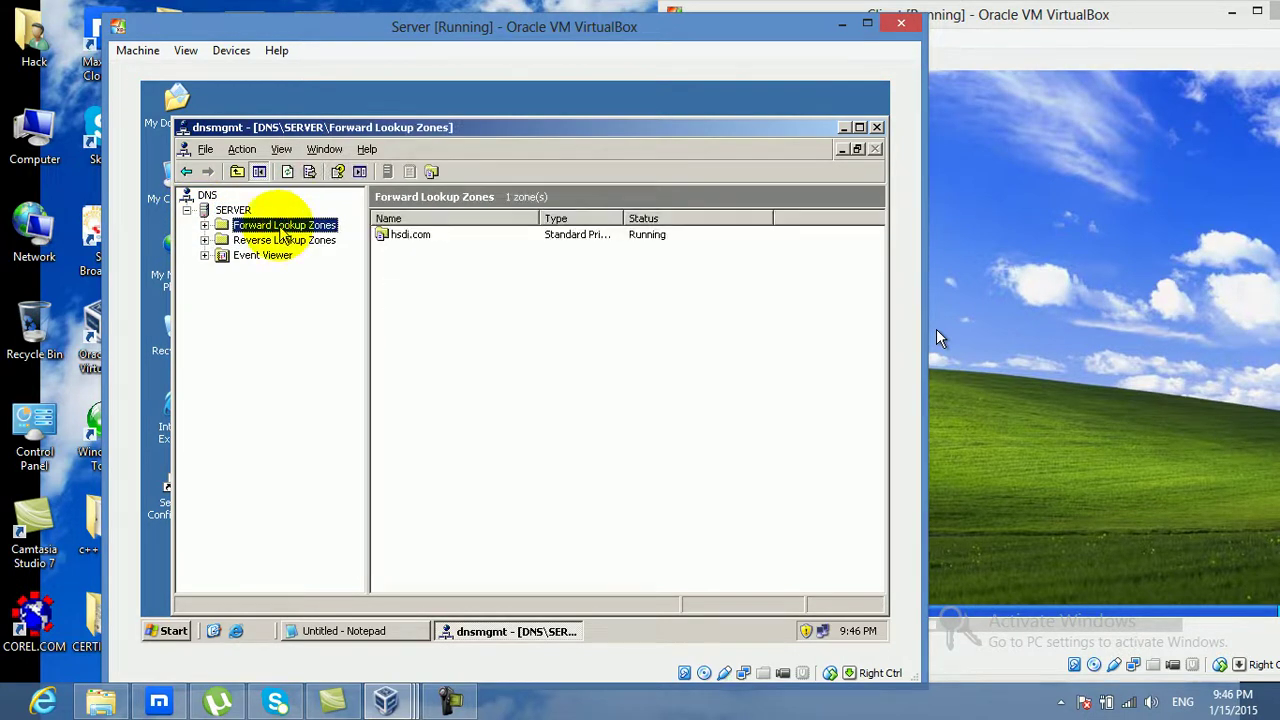
left_click(204, 225)
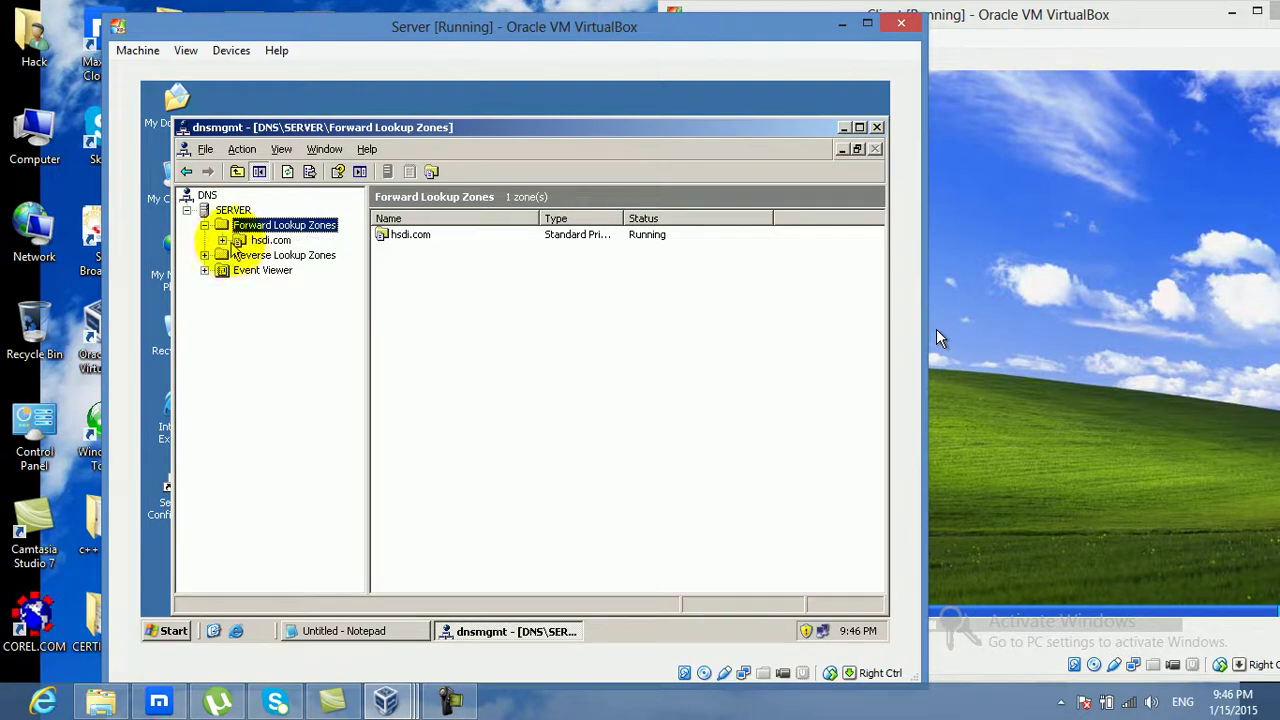
left_click(266, 241)
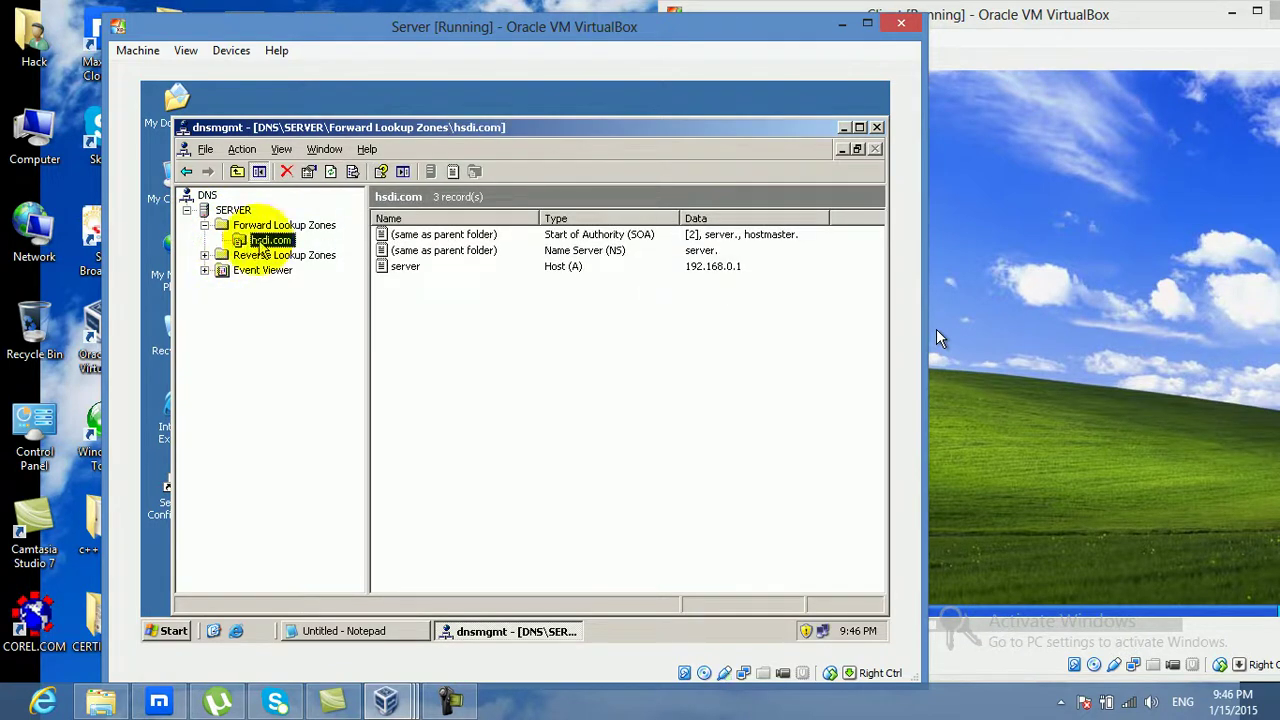
In hsdi.com properties, restrict zone transfers to only the server 192.168.0.2.
right_click(262, 246)
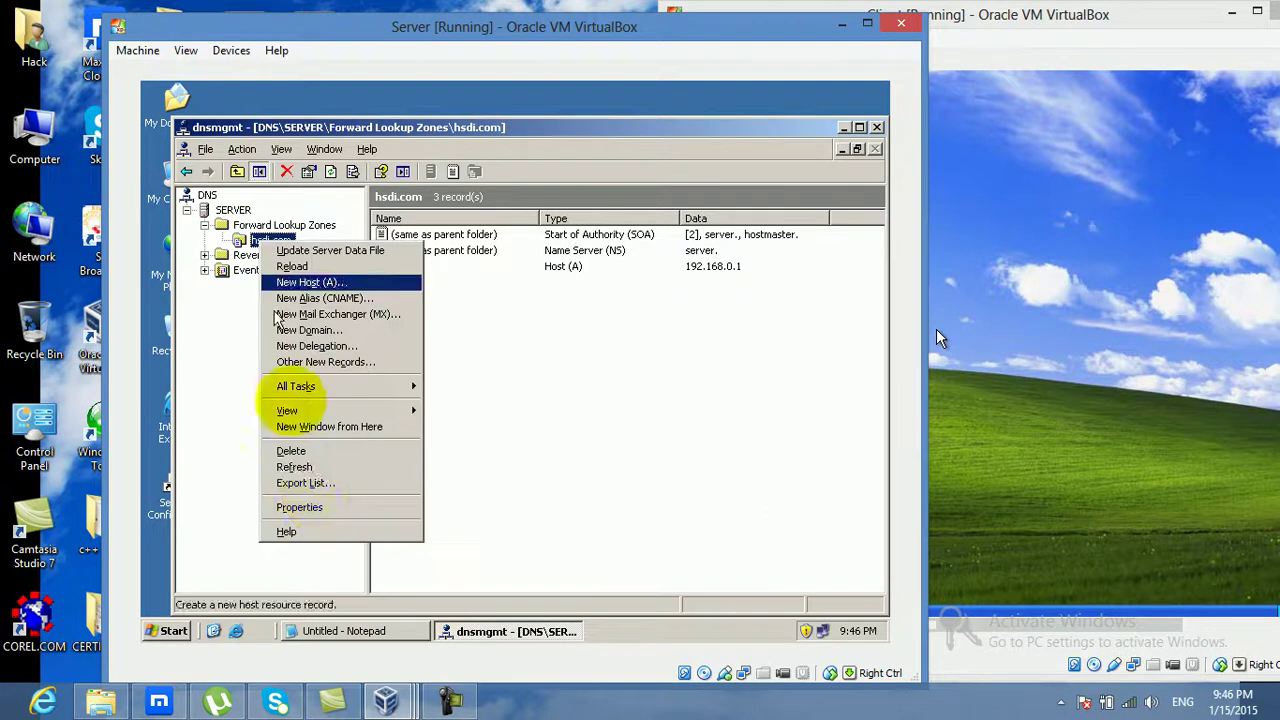
left_click(318, 508)
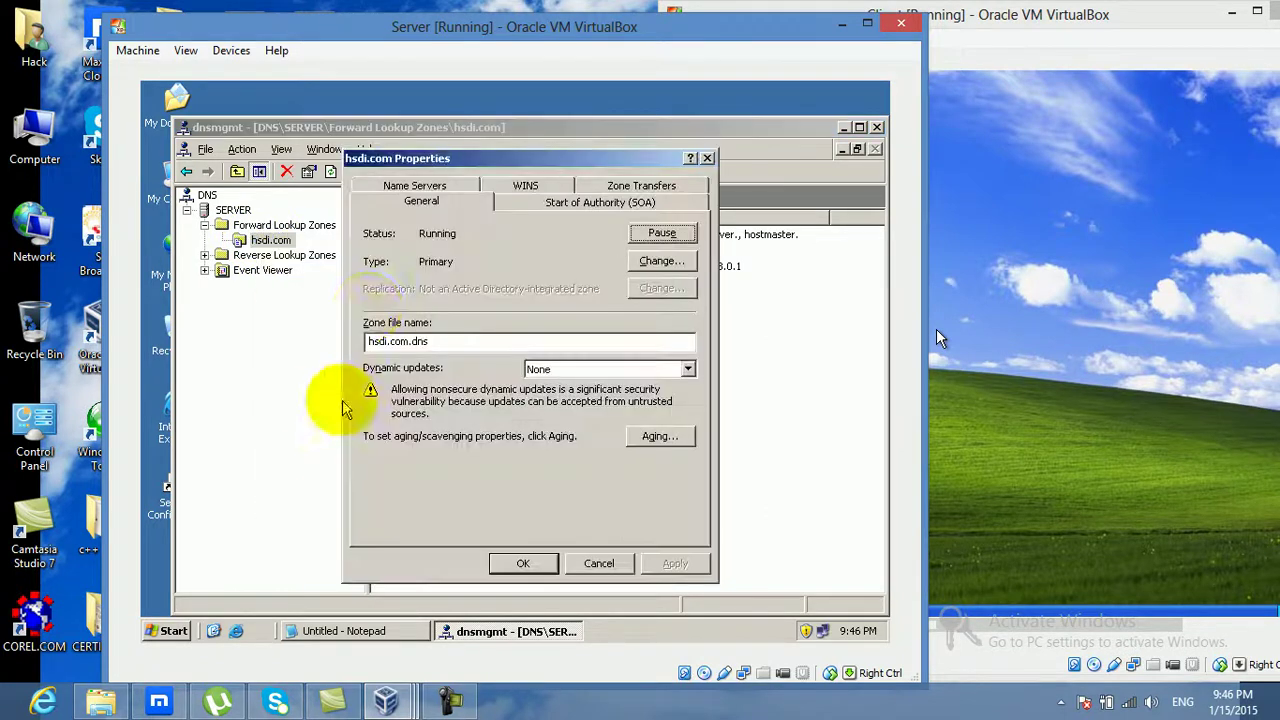
left_click(640, 185)
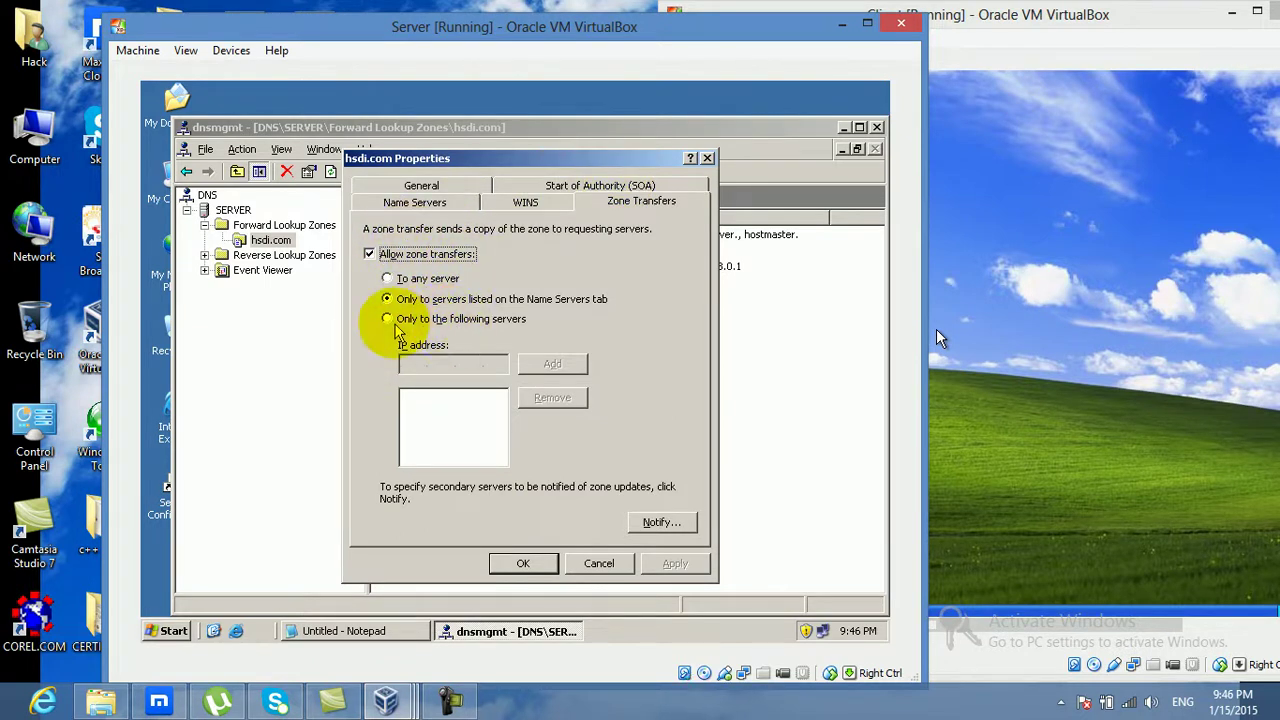
left_click(401, 322)
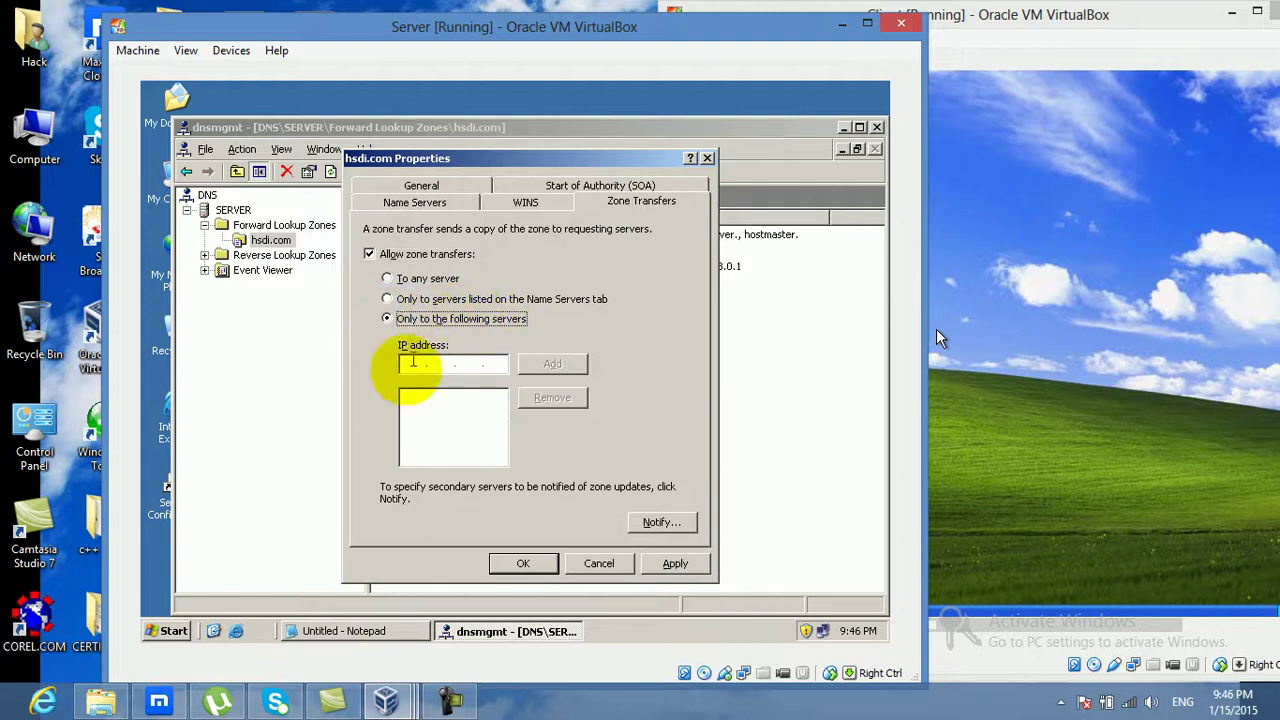
left_click(406, 366)
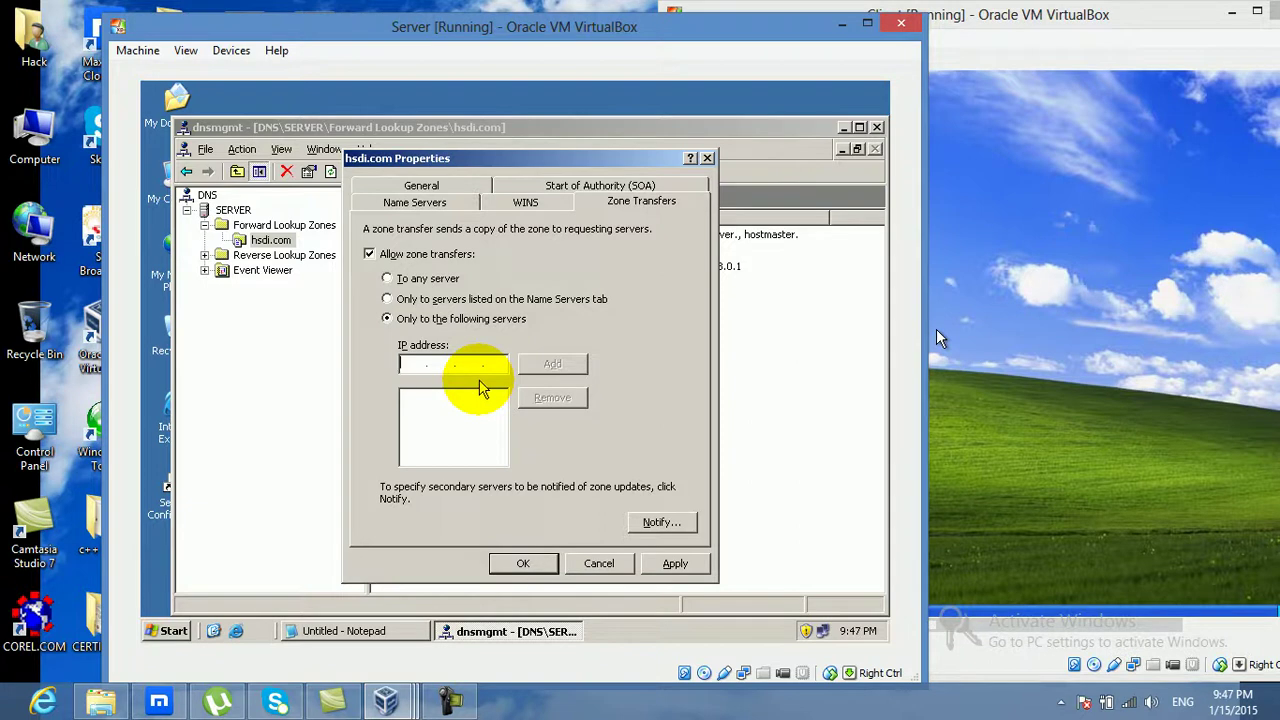
type("192 .168 .0 .")
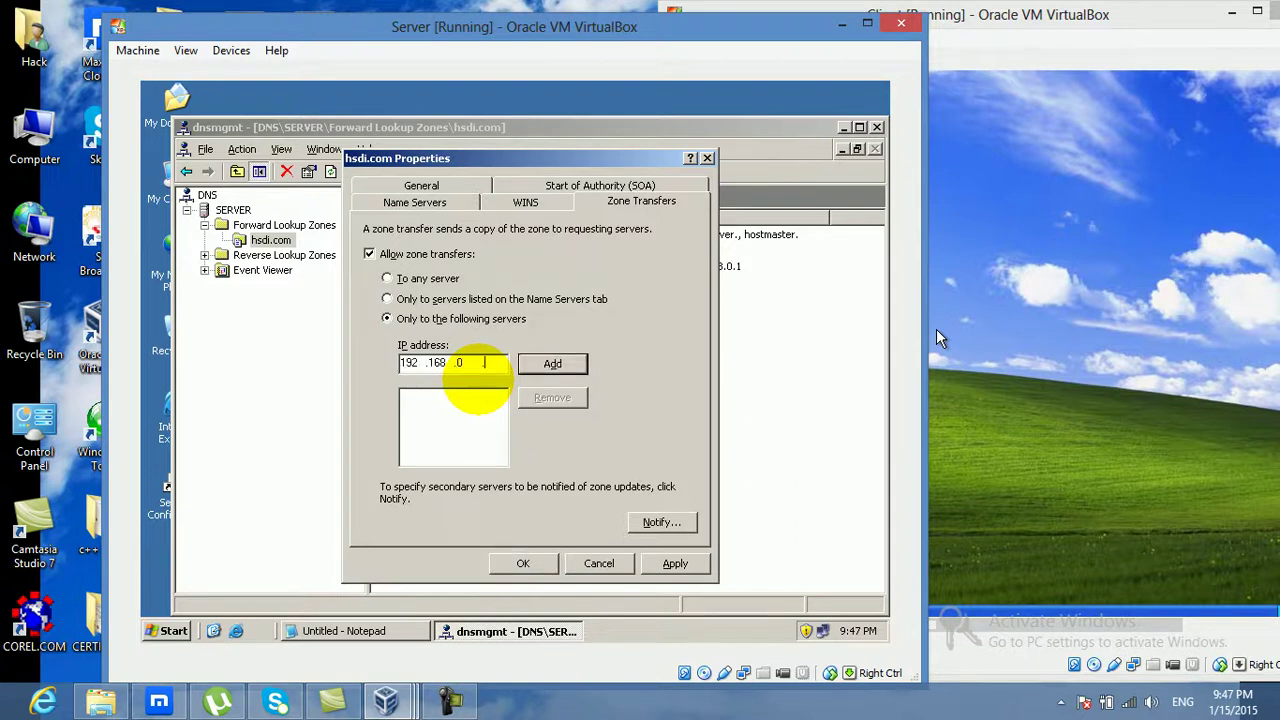
type("2")
left_click(578, 365)
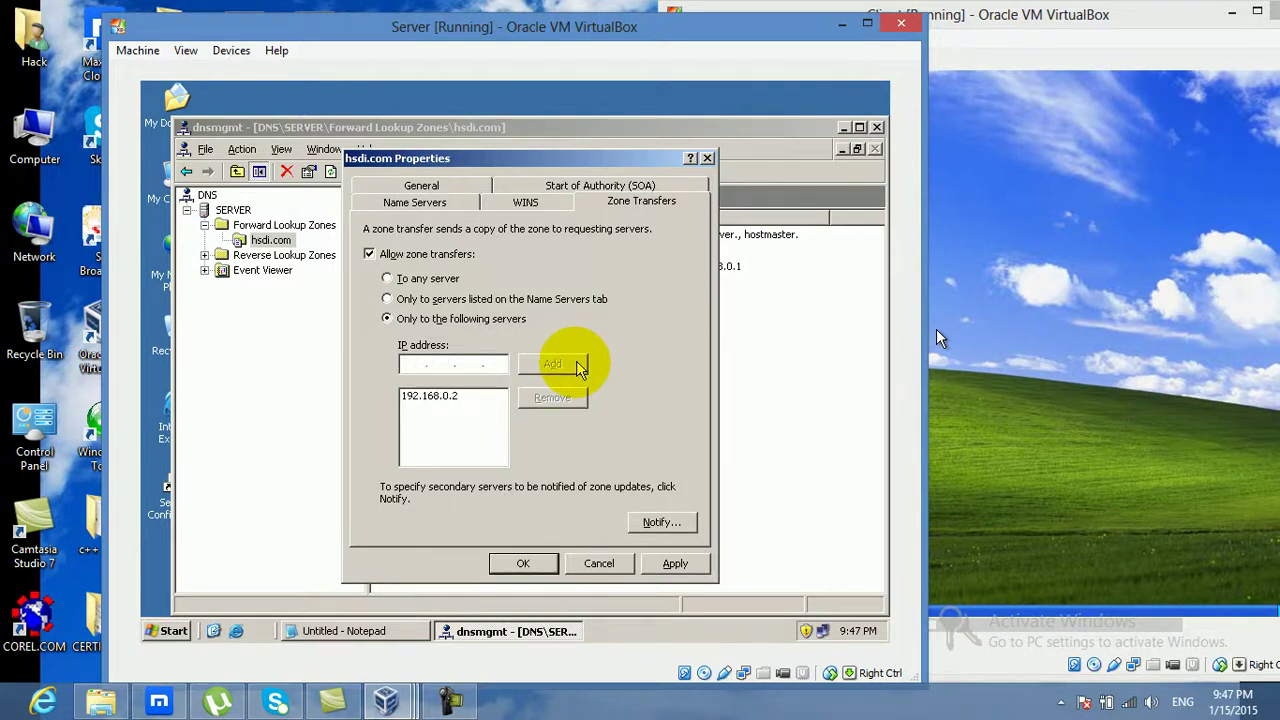
Add 192.168.0.2 to the hsdi.com notify list and confirm both dialogs with OK.
left_click(660, 524)
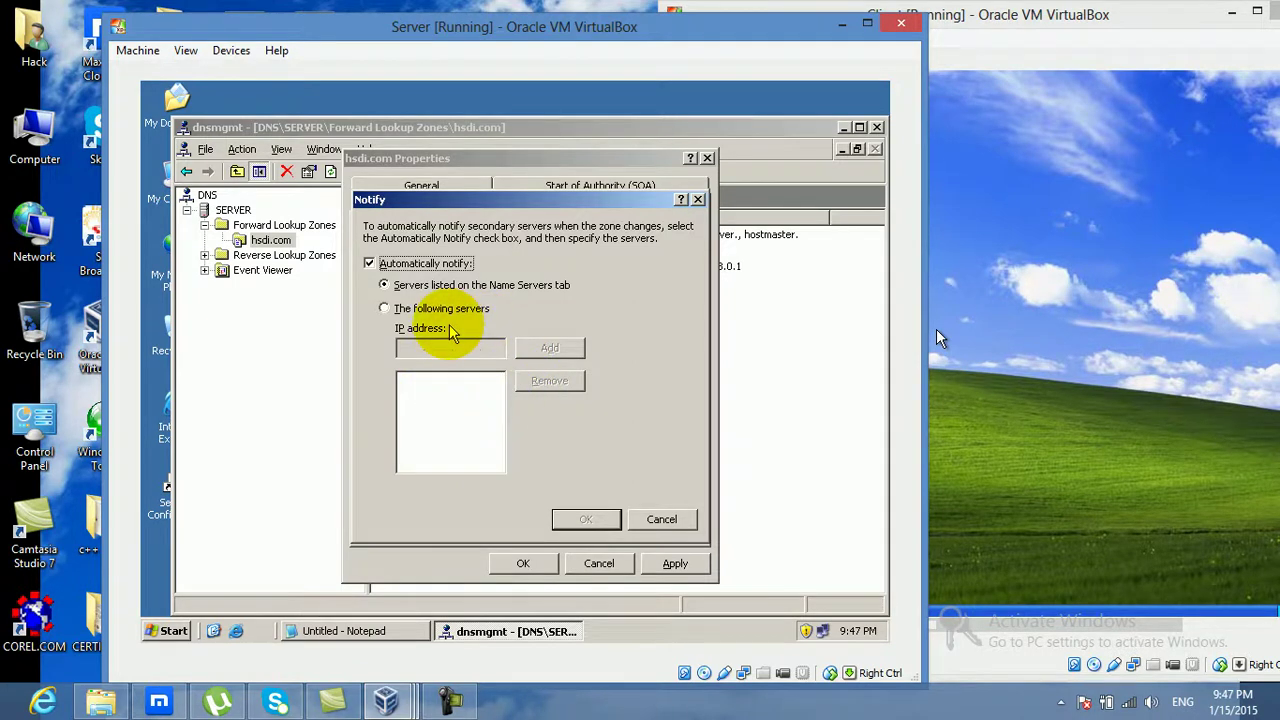
left_click(385, 310)
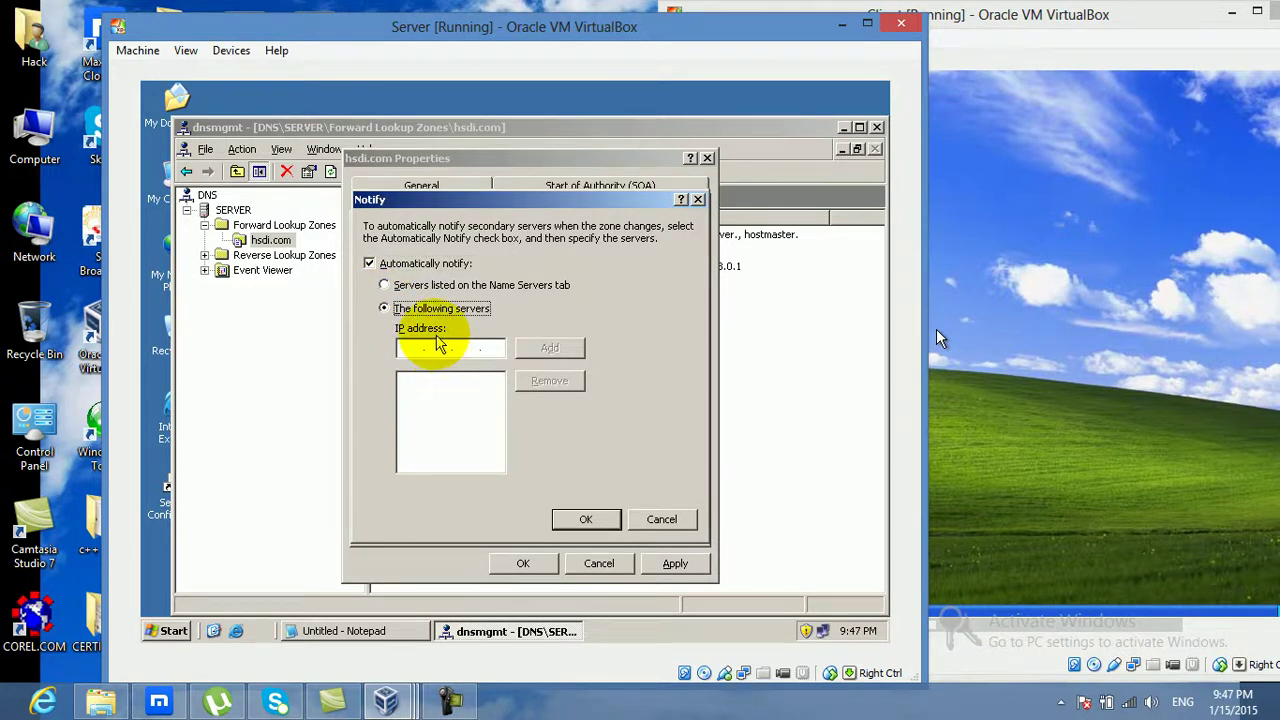
left_click(425, 346)
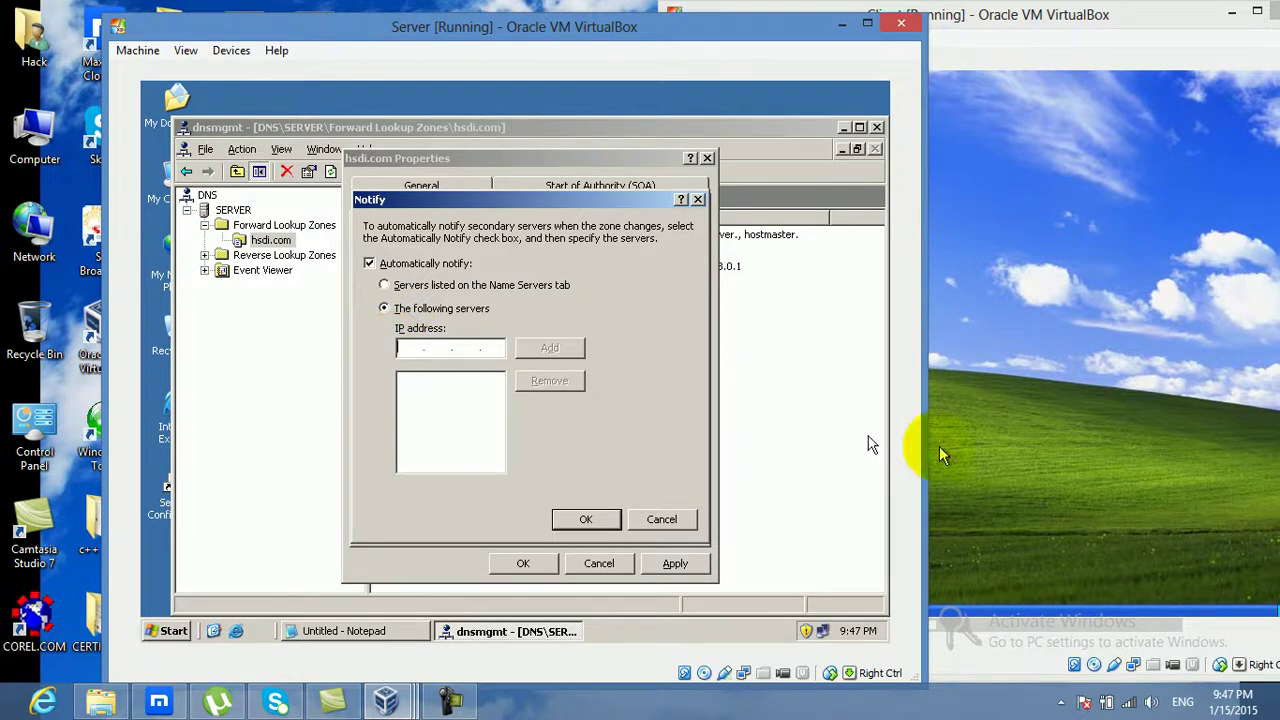
type("192 .168 .0 .")
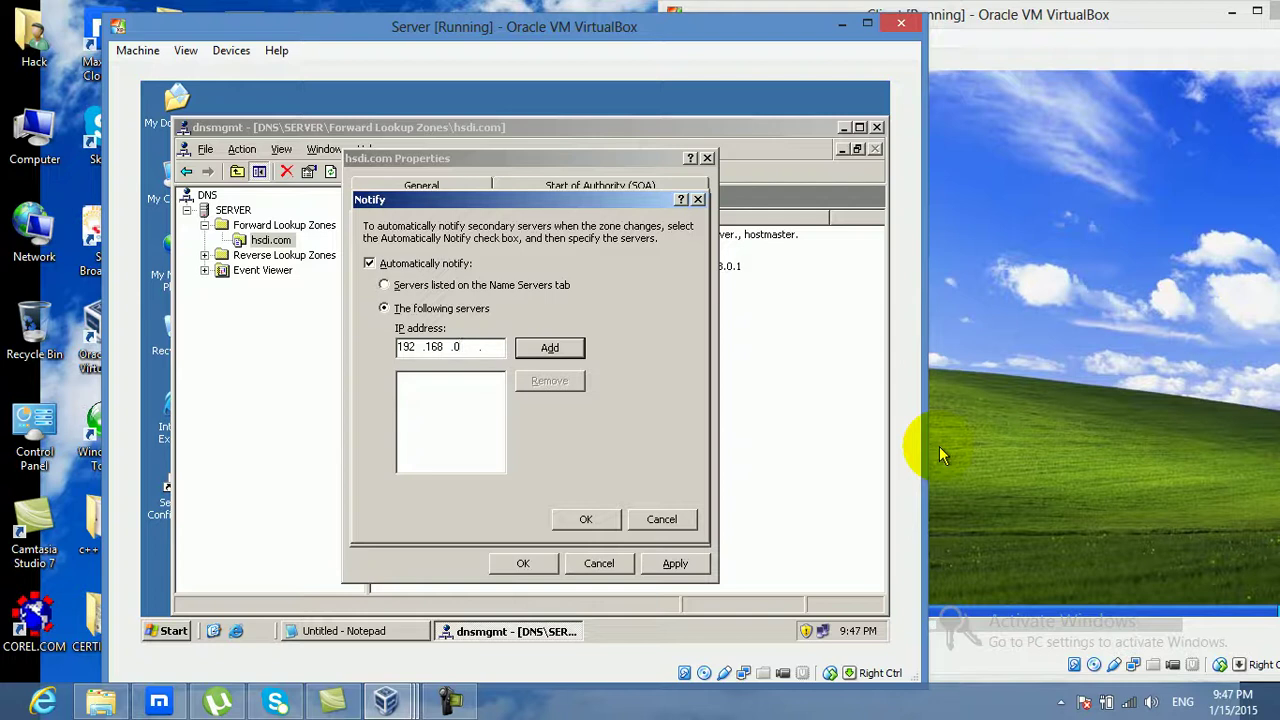
type("2")
left_click(550, 347)
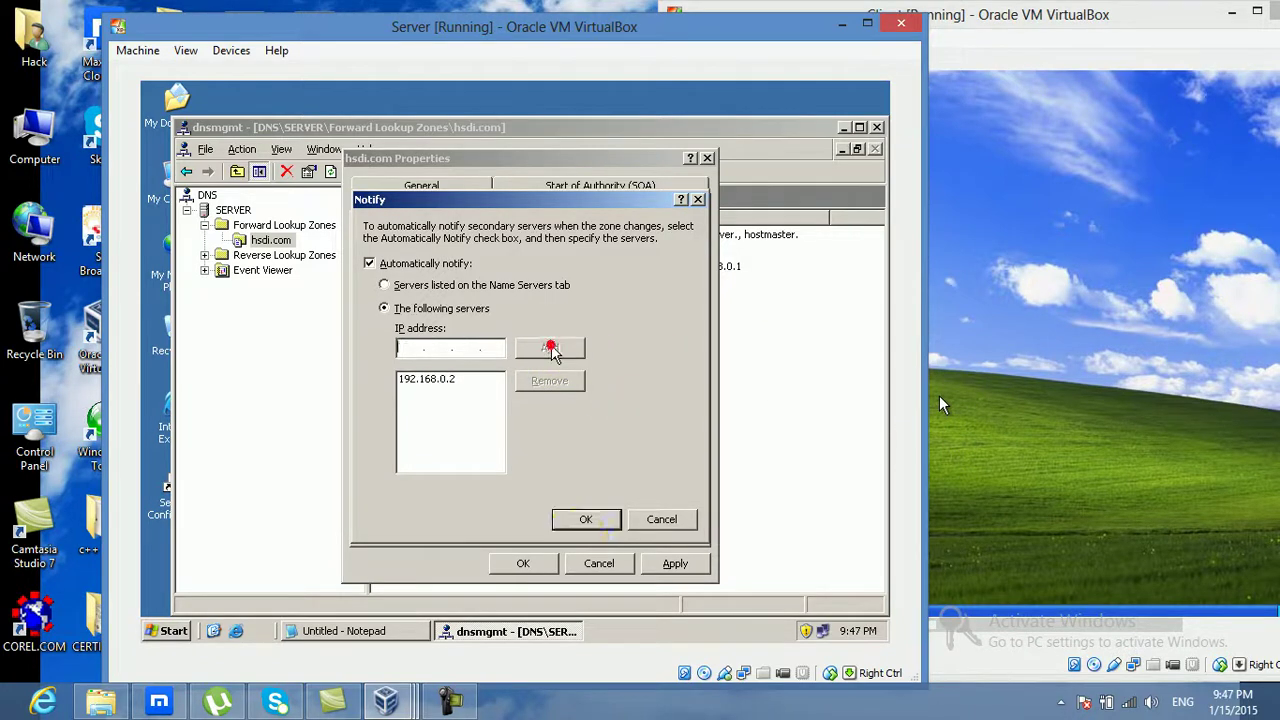
left_click(585, 519)
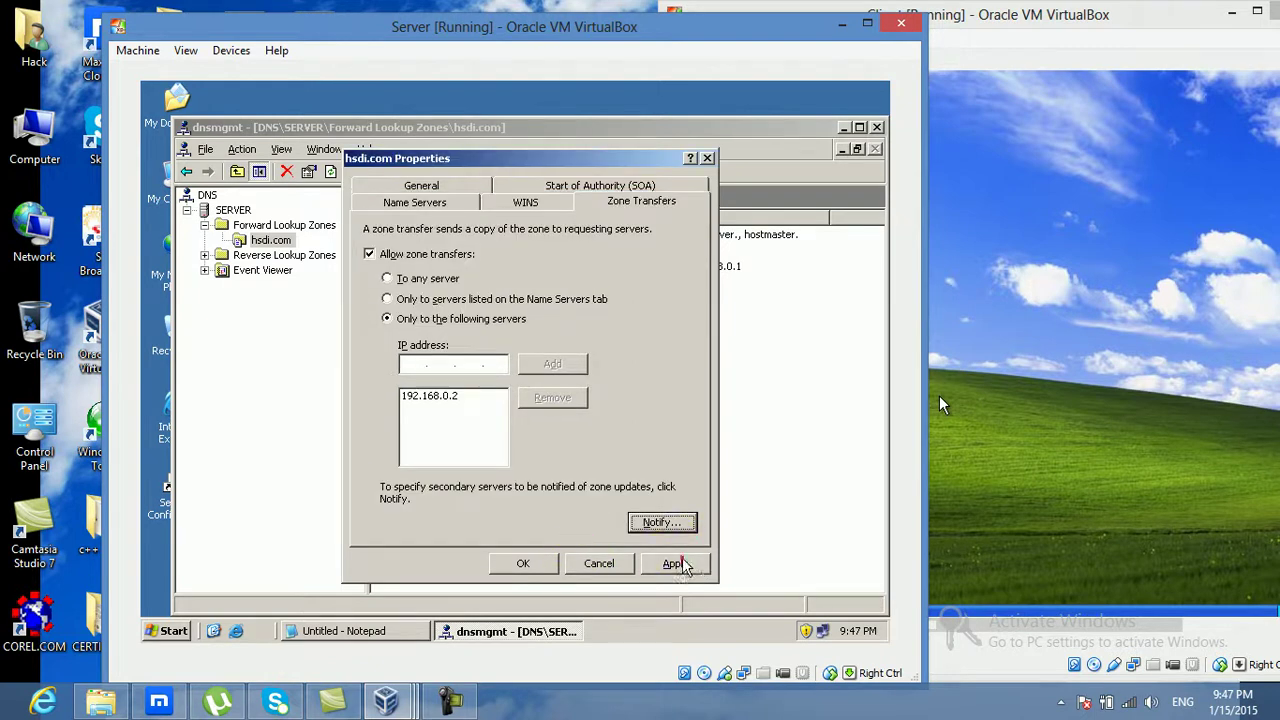
left_click(521, 564)
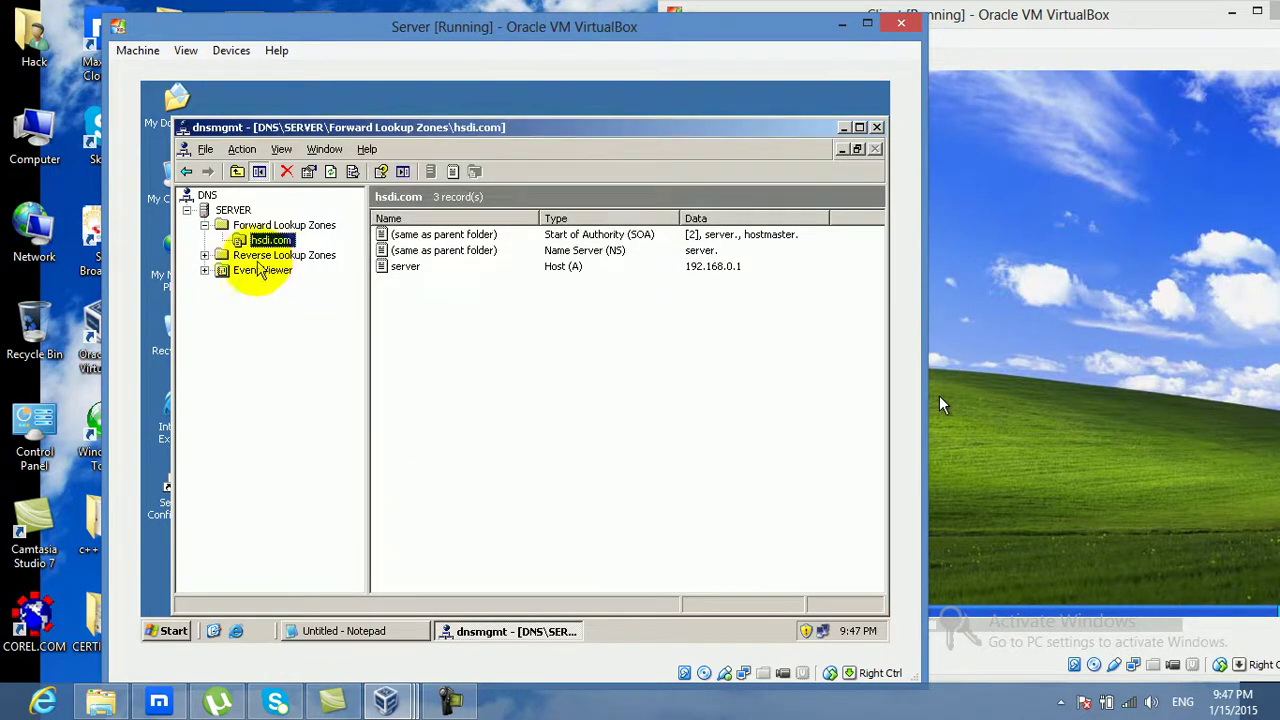
Expand Reverse Lookup Zones and select the 192.168.0.x Subnet zone.
left_click(260, 256)
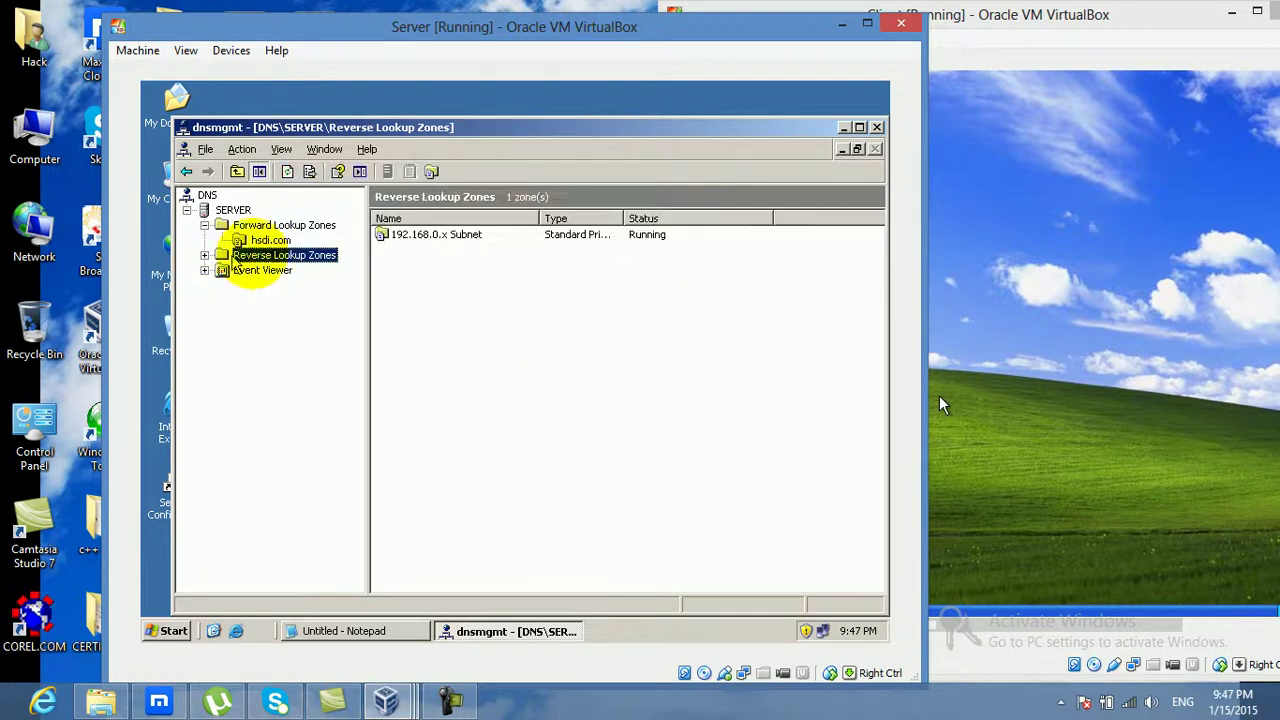
left_click(204, 255)
left_click(290, 271)
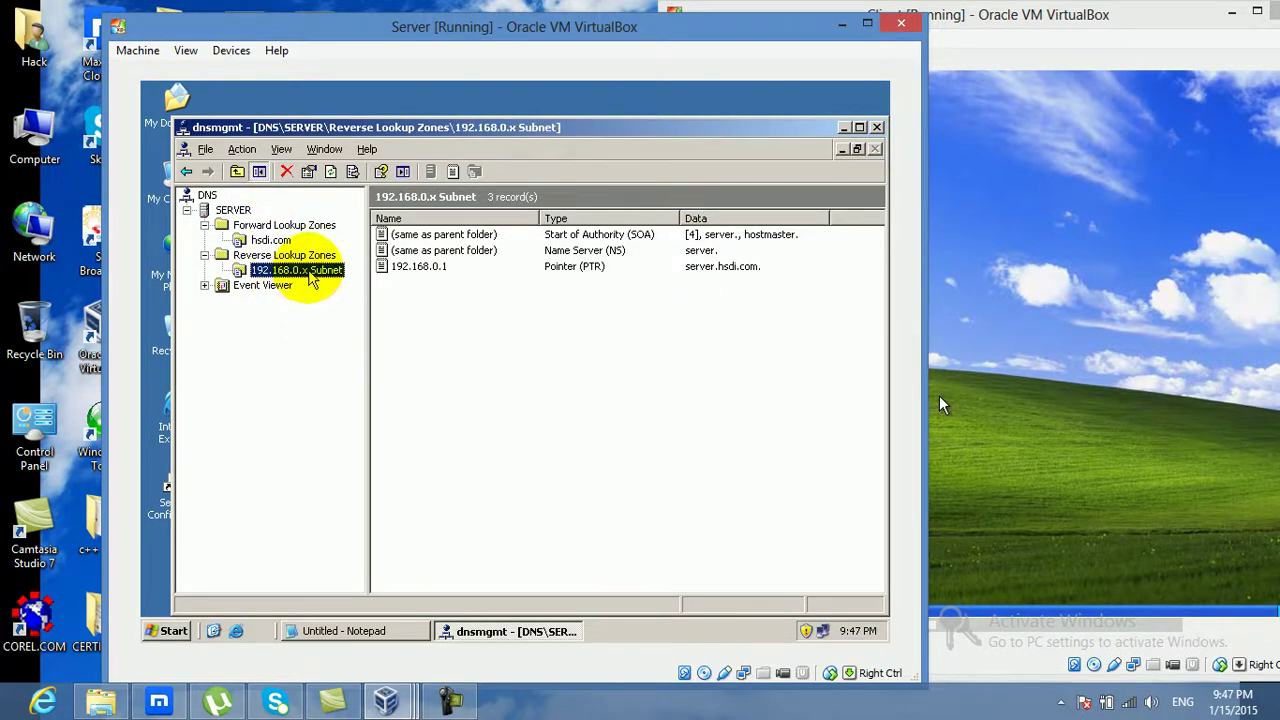
In the subnet zone's properties, allow zone transfers only to server 192.168.0.2.
right_click(313, 278)
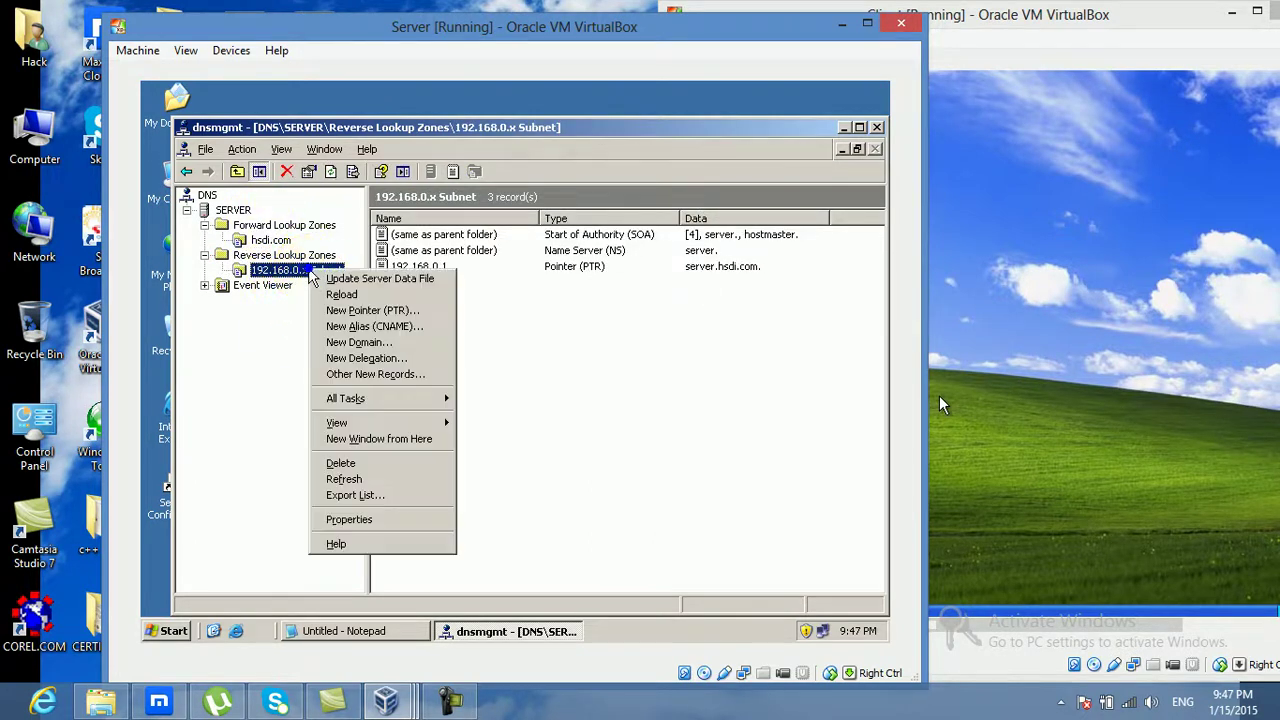
left_click(384, 521)
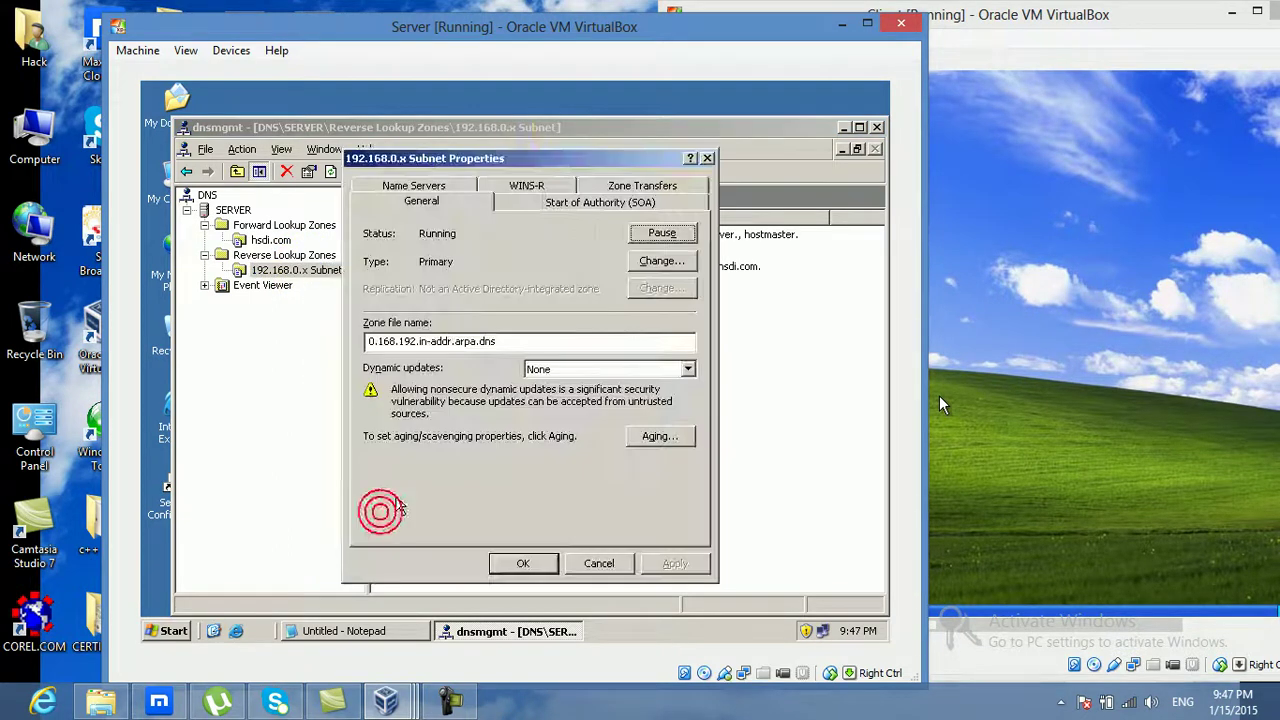
left_click(645, 185)
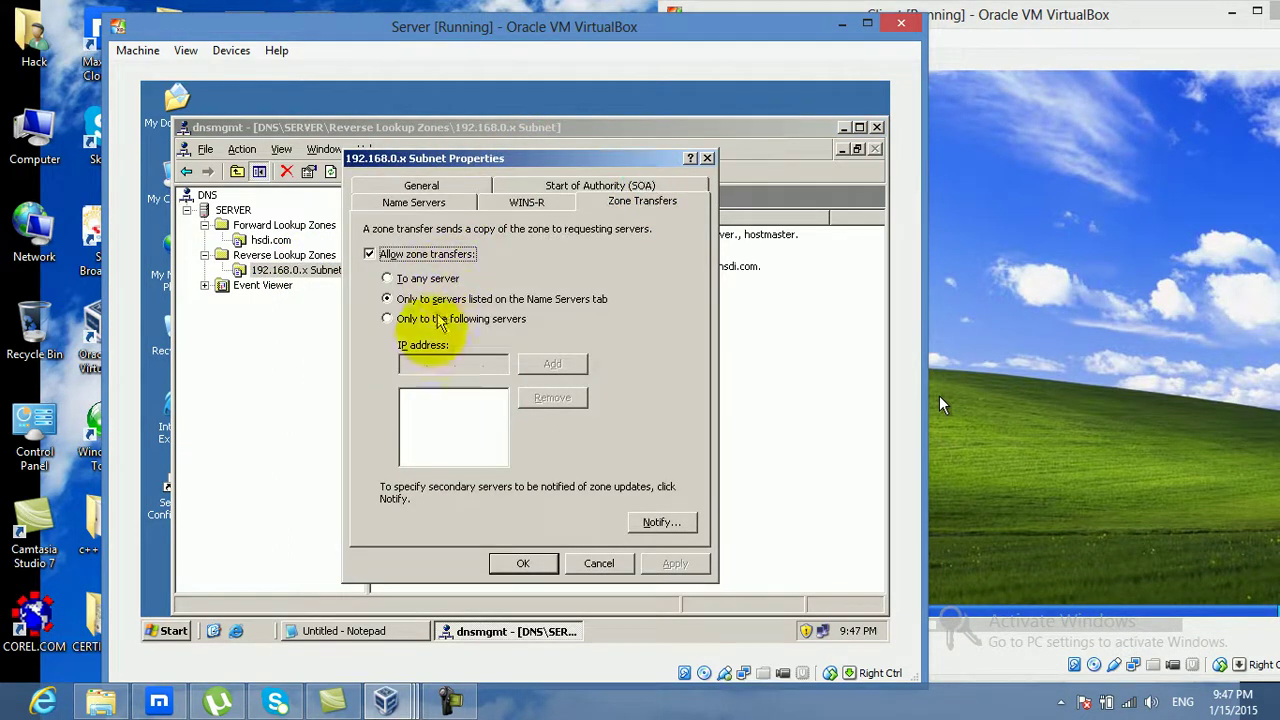
left_click(390, 258)
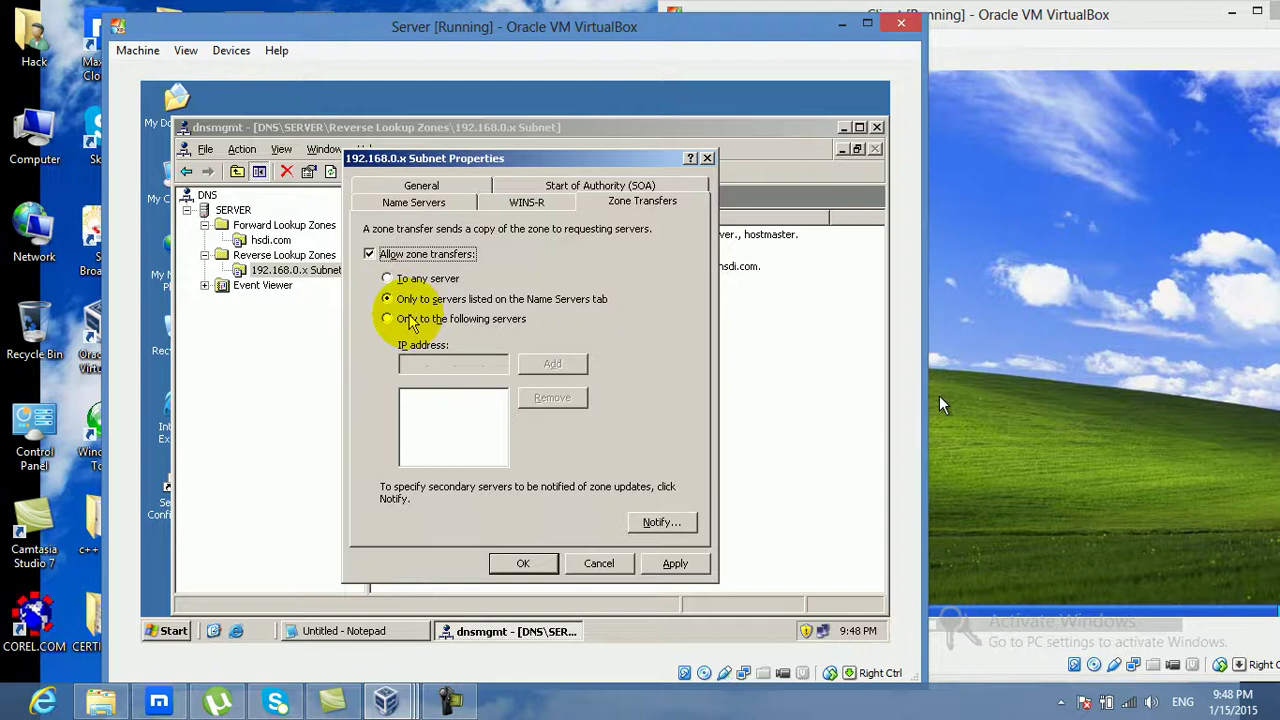
left_click(388, 319)
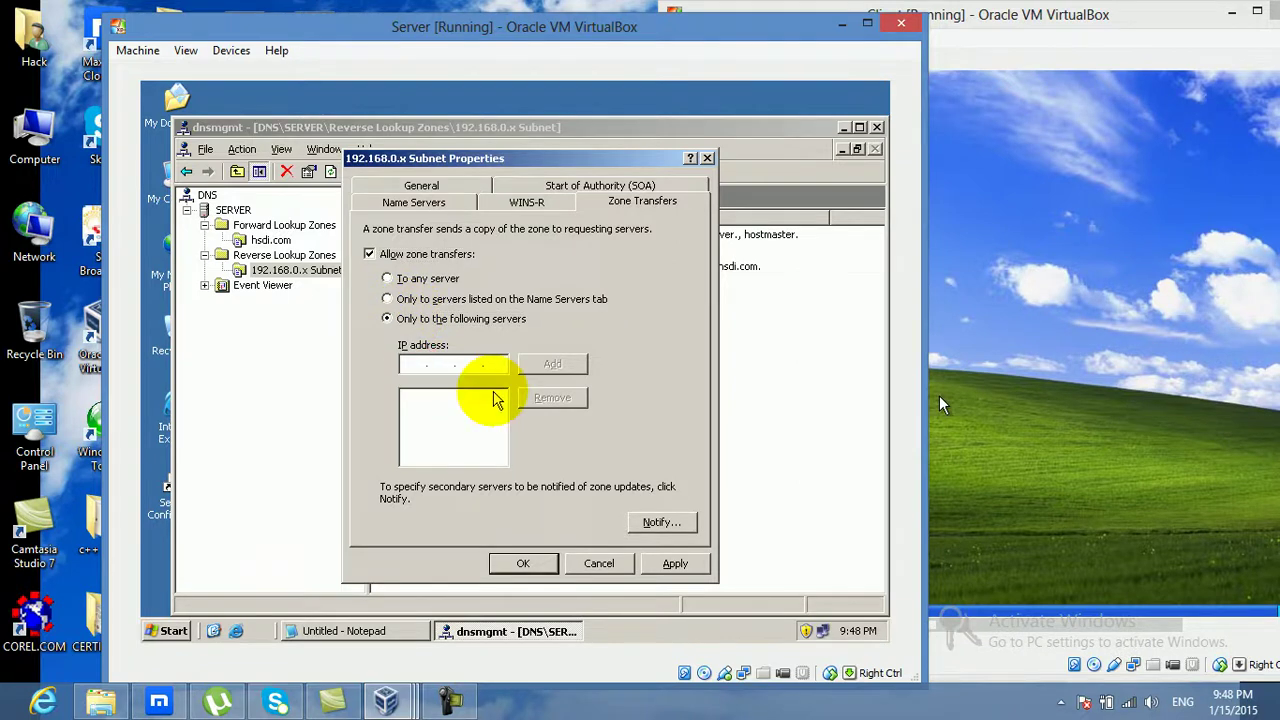
type("192.168.0.2")
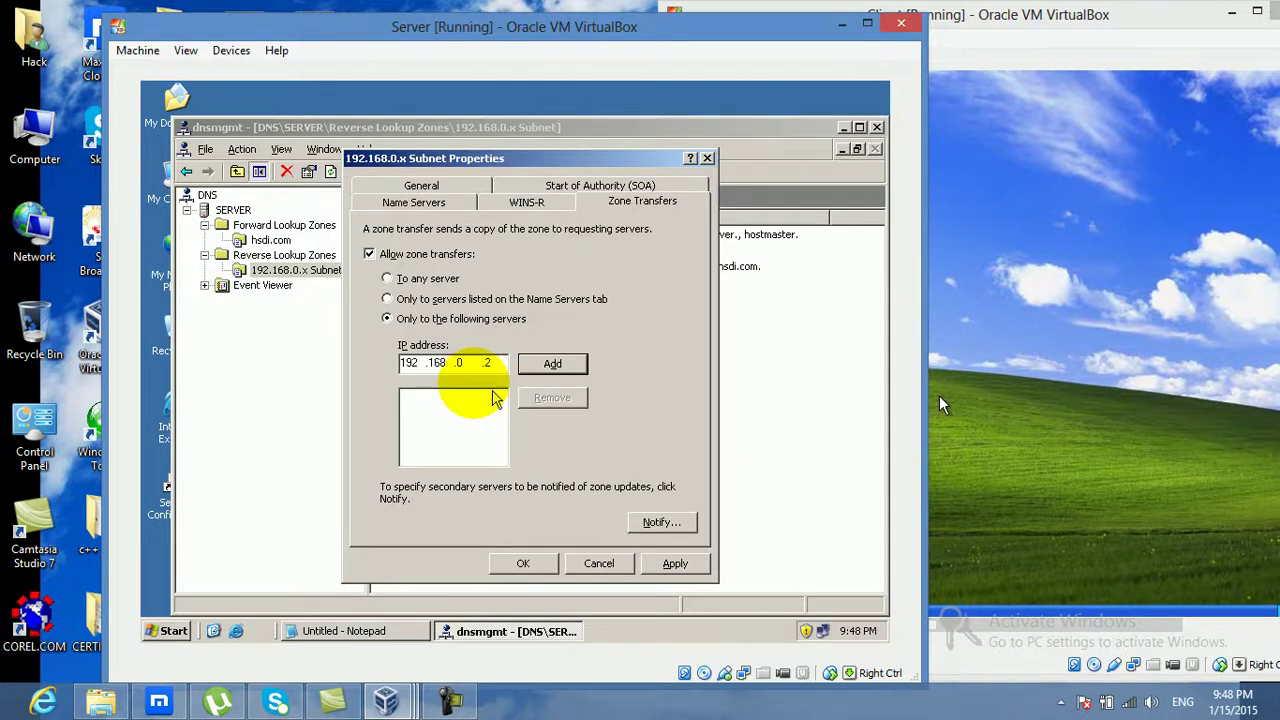
left_click(567, 366)
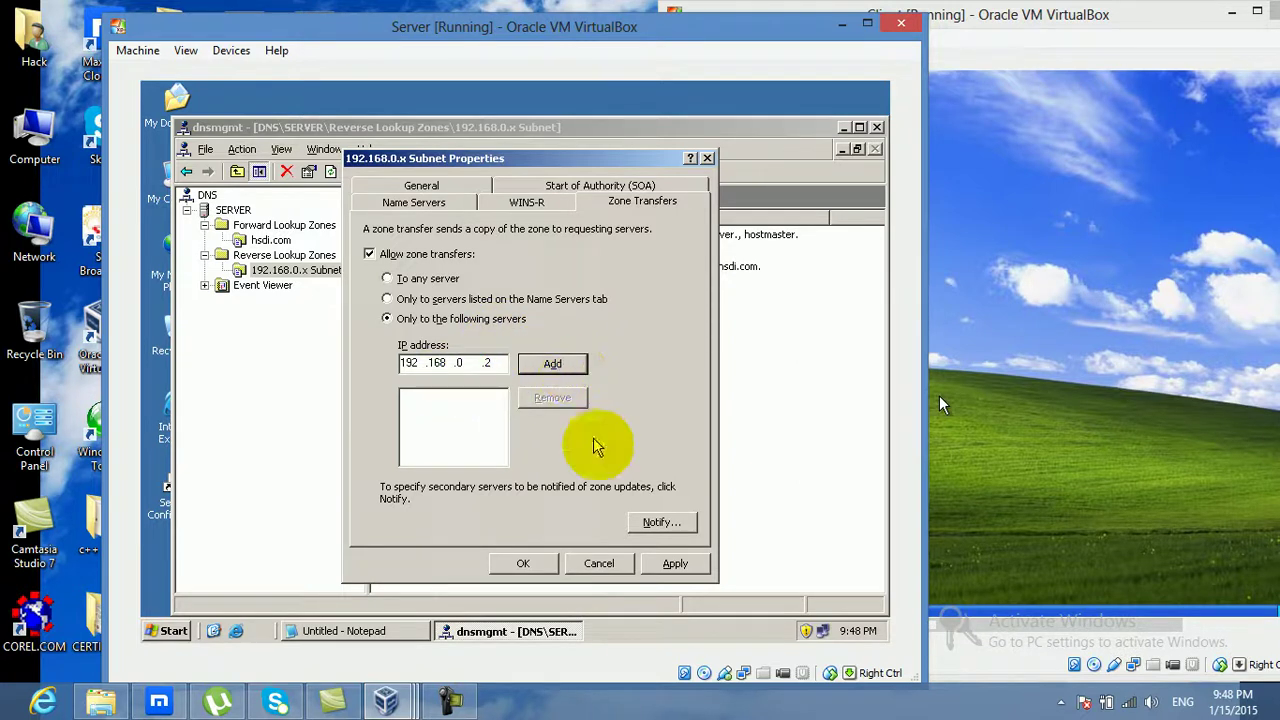
left_click(562, 366)
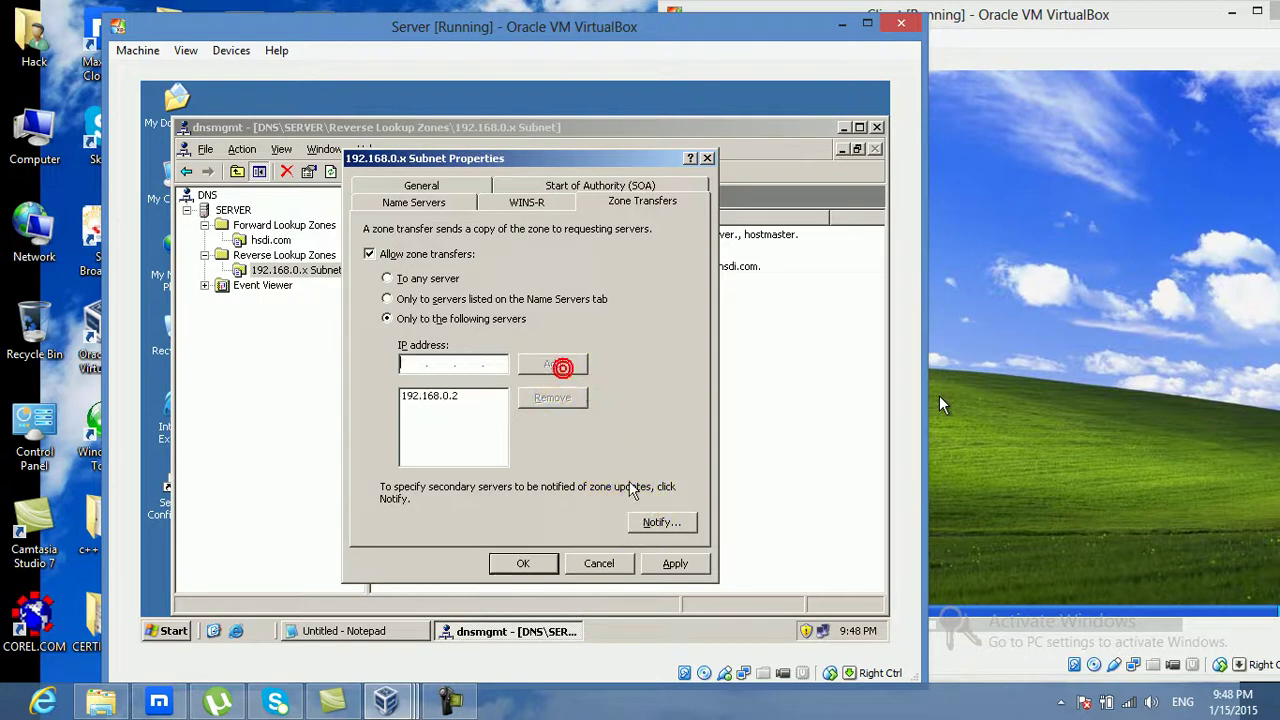
Add 192.168.0.2 to the reverse zone's notify list, then apply and close its properties.
left_click(660, 522)
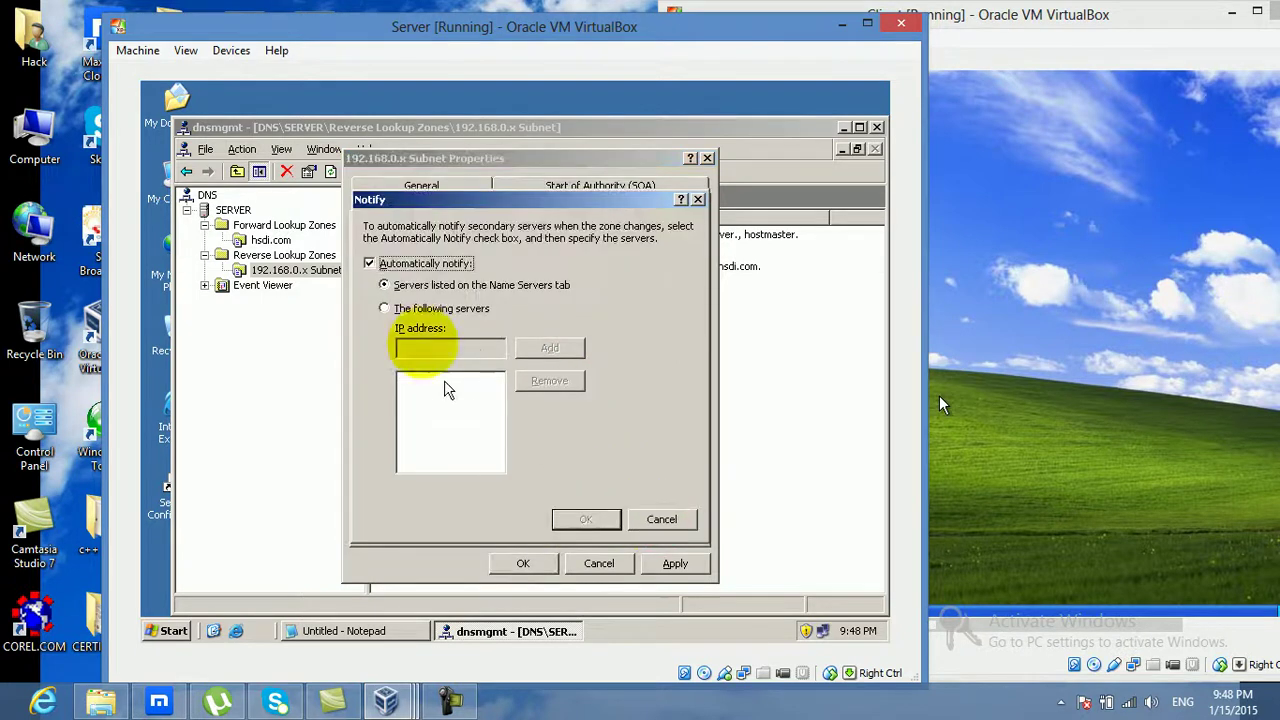
left_click(400, 310)
left_click(420, 350)
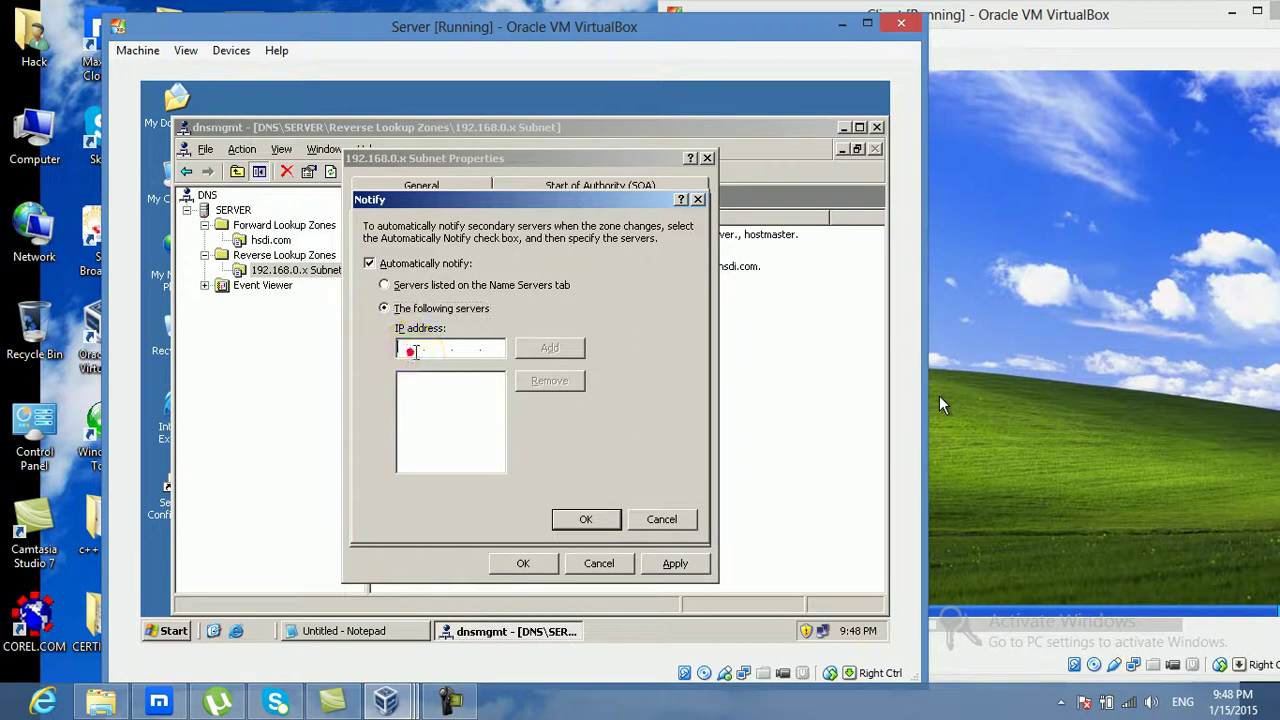
type("192.168.0.2")
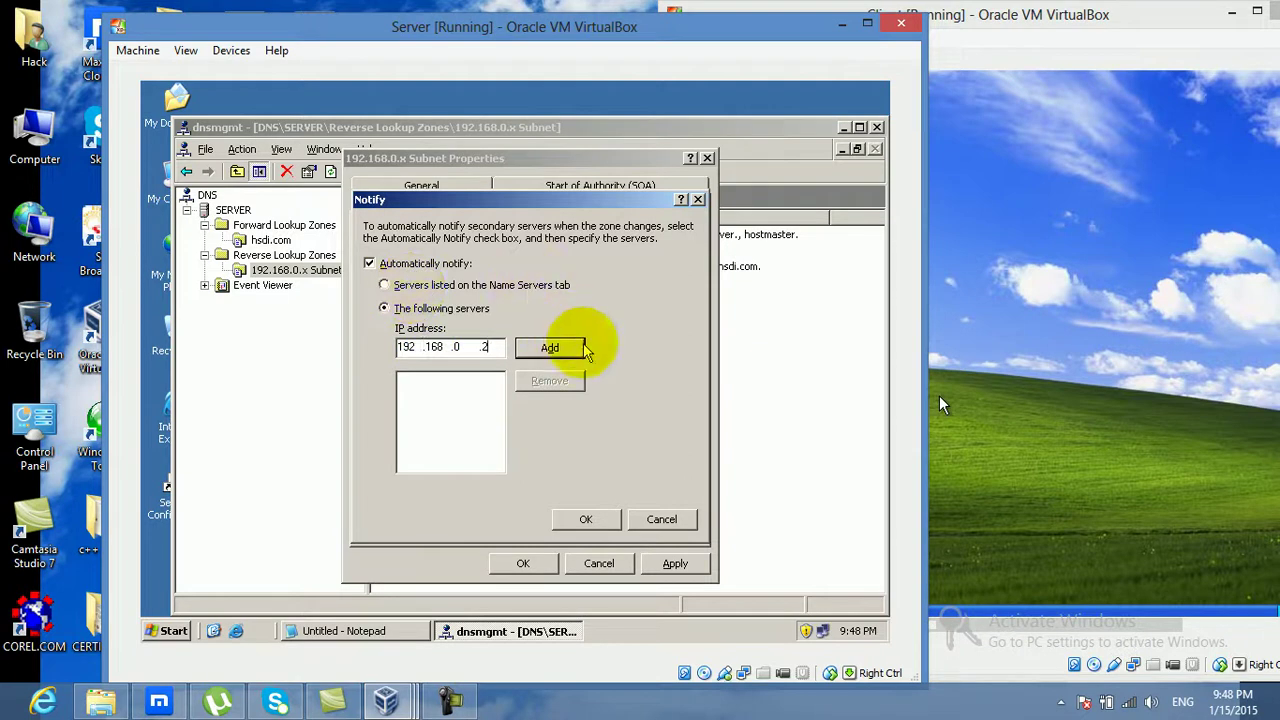
left_click(572, 347)
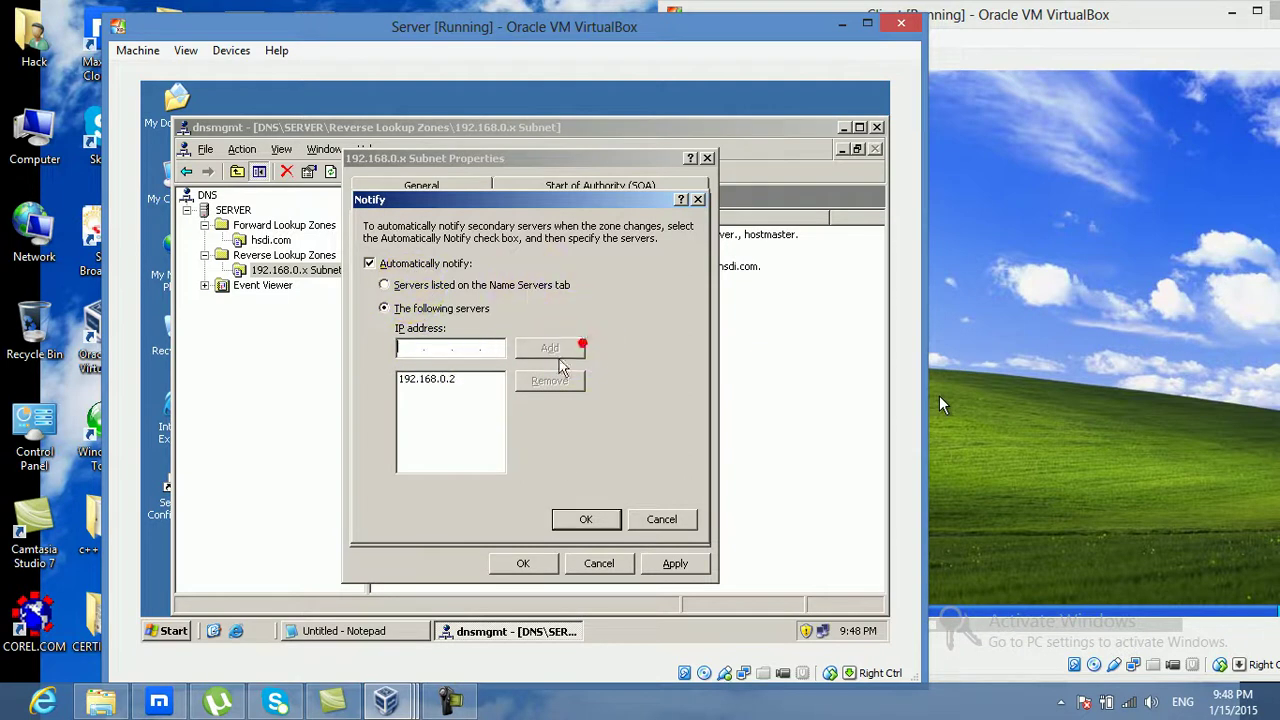
left_click(580, 521)
left_click(675, 563)
left_click(522, 563)
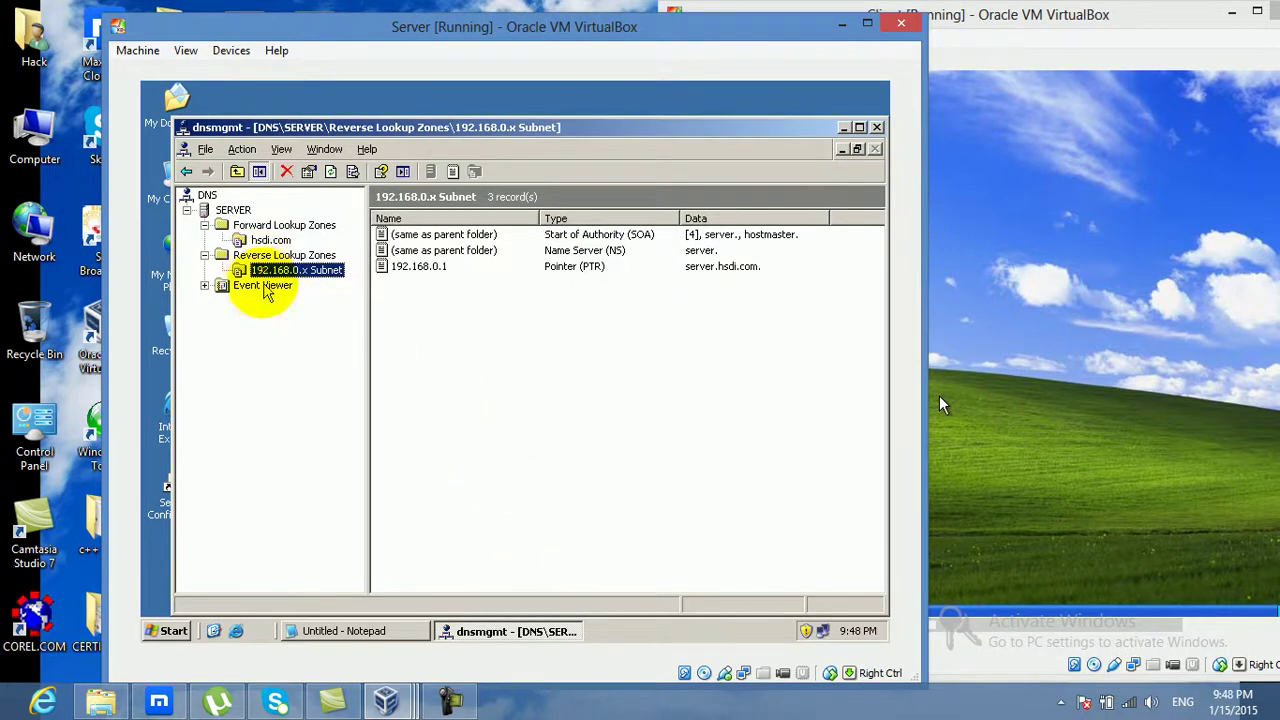
Rearrange the VM windows, moving the Client window left so server2 runs beside Server.
left_click(458, 322)
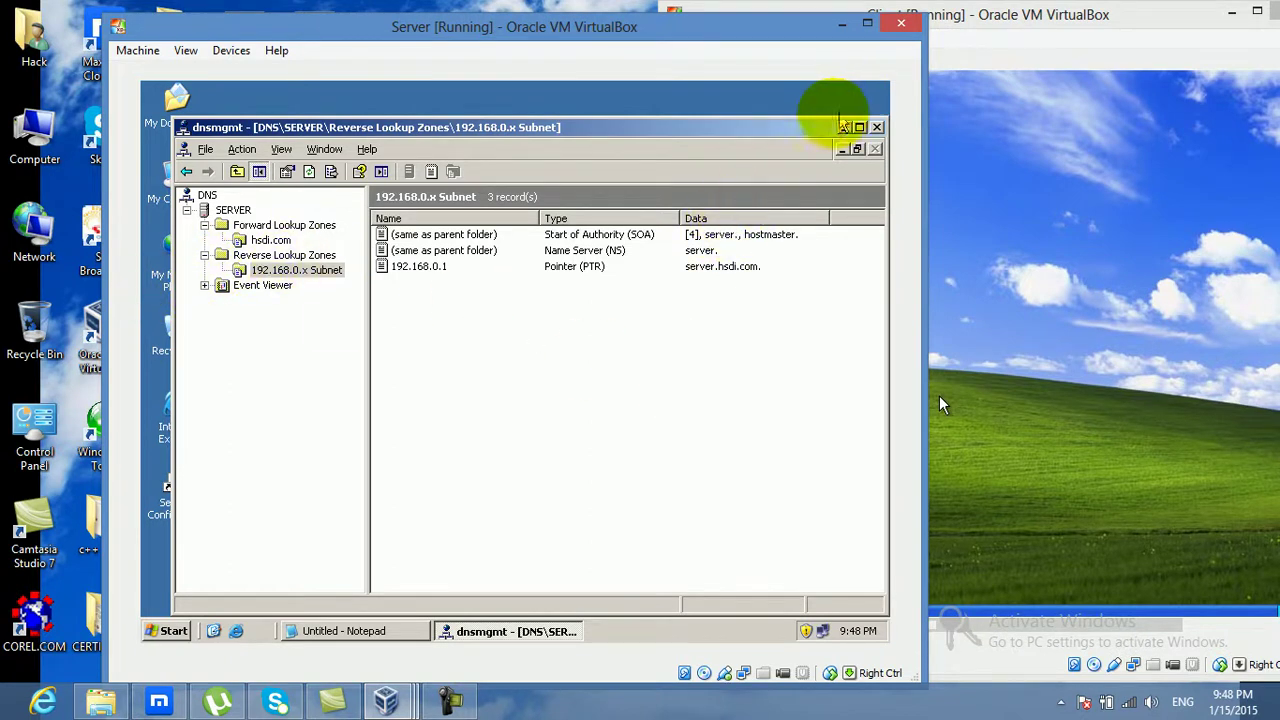
left_click(1054, 160)
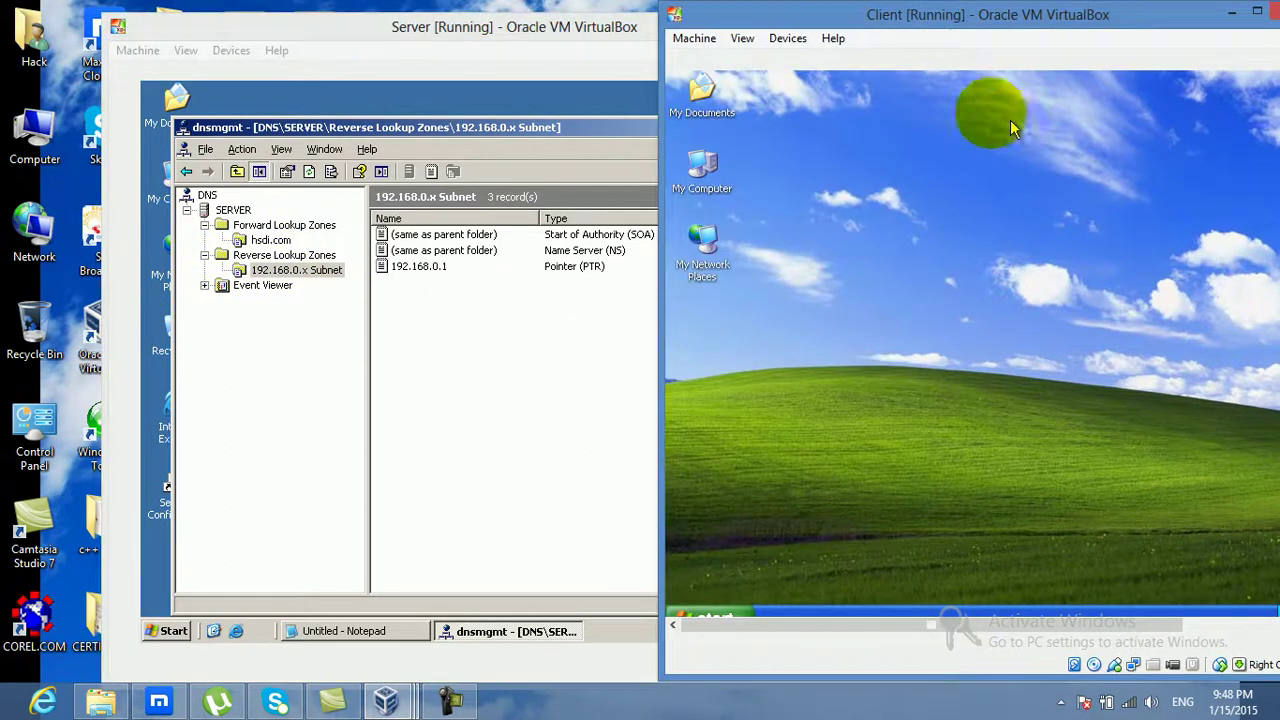
left_click_drag(886, 14, 780, 12)
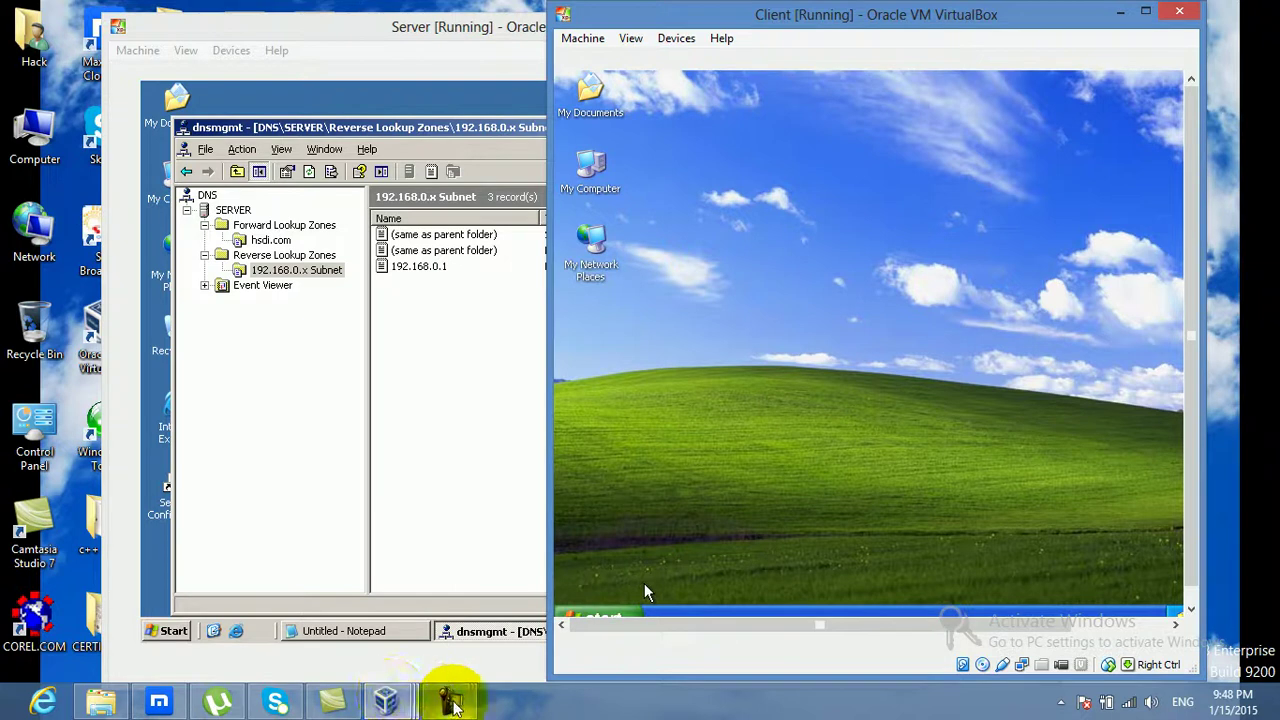
left_click(448, 700)
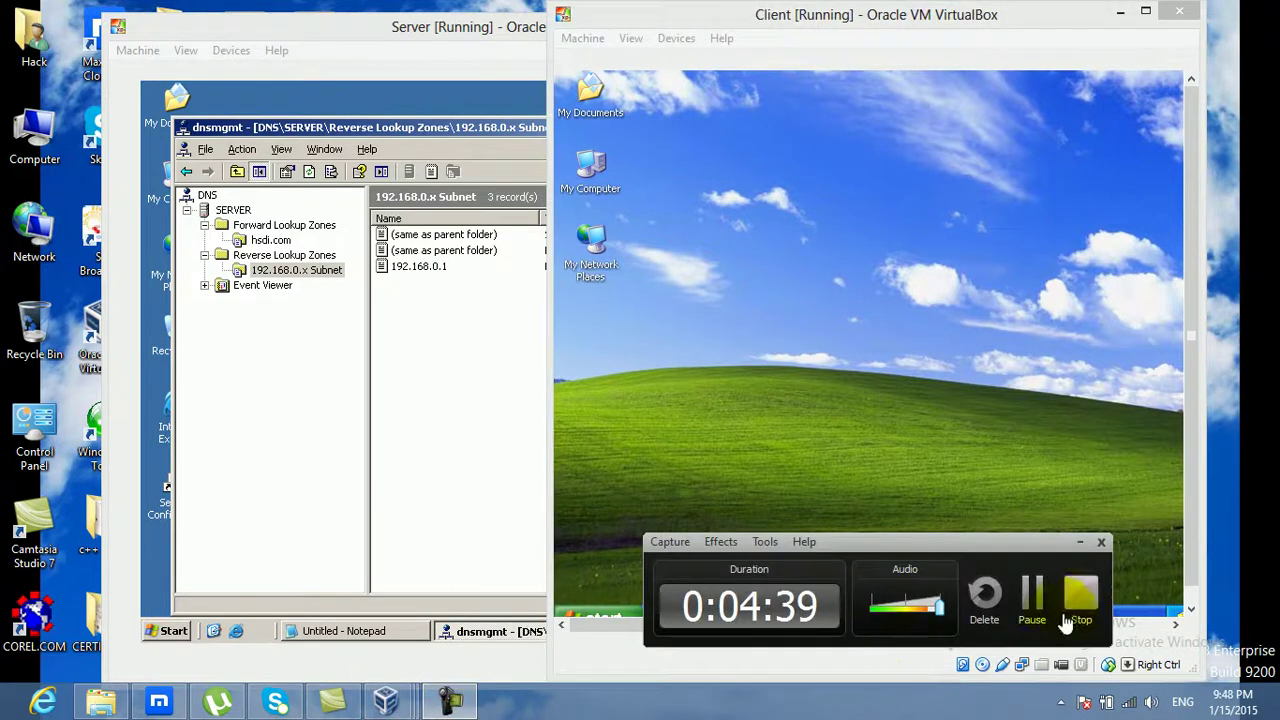
left_click(1032, 595)
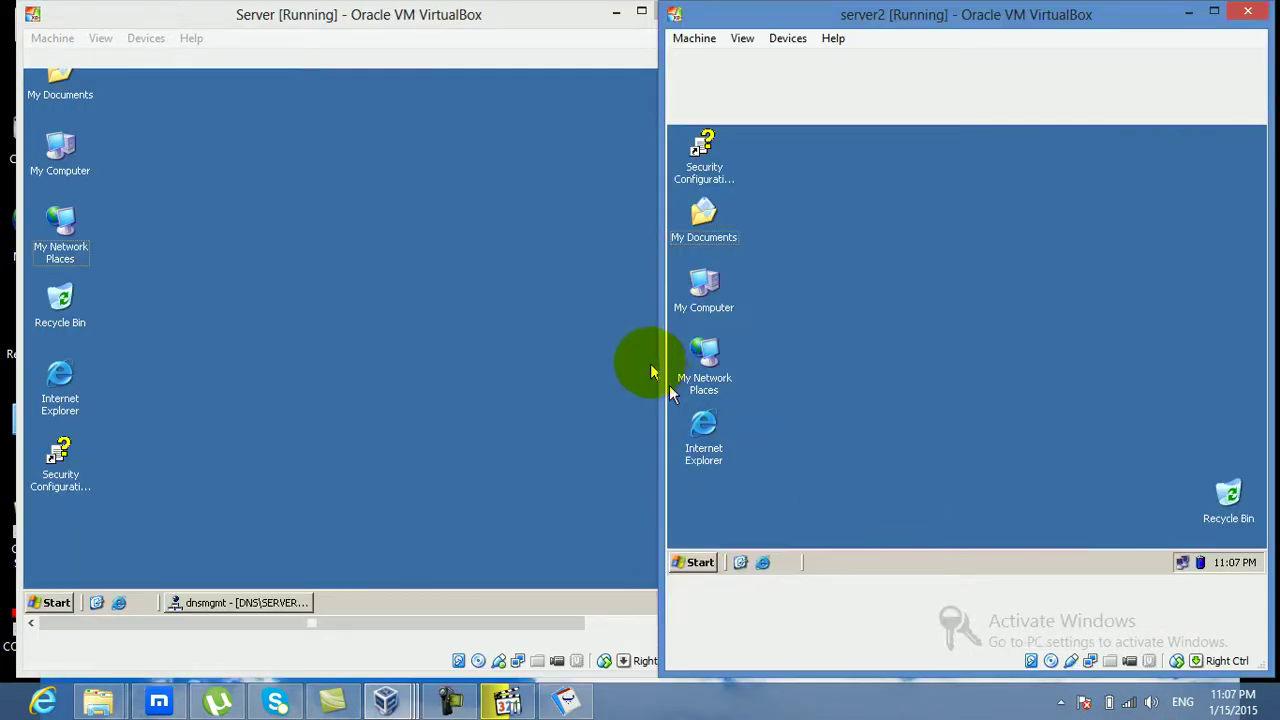
Restore Server's DNS console to review the subnet records, minimize it, then activate server2.
left_click(418, 306)
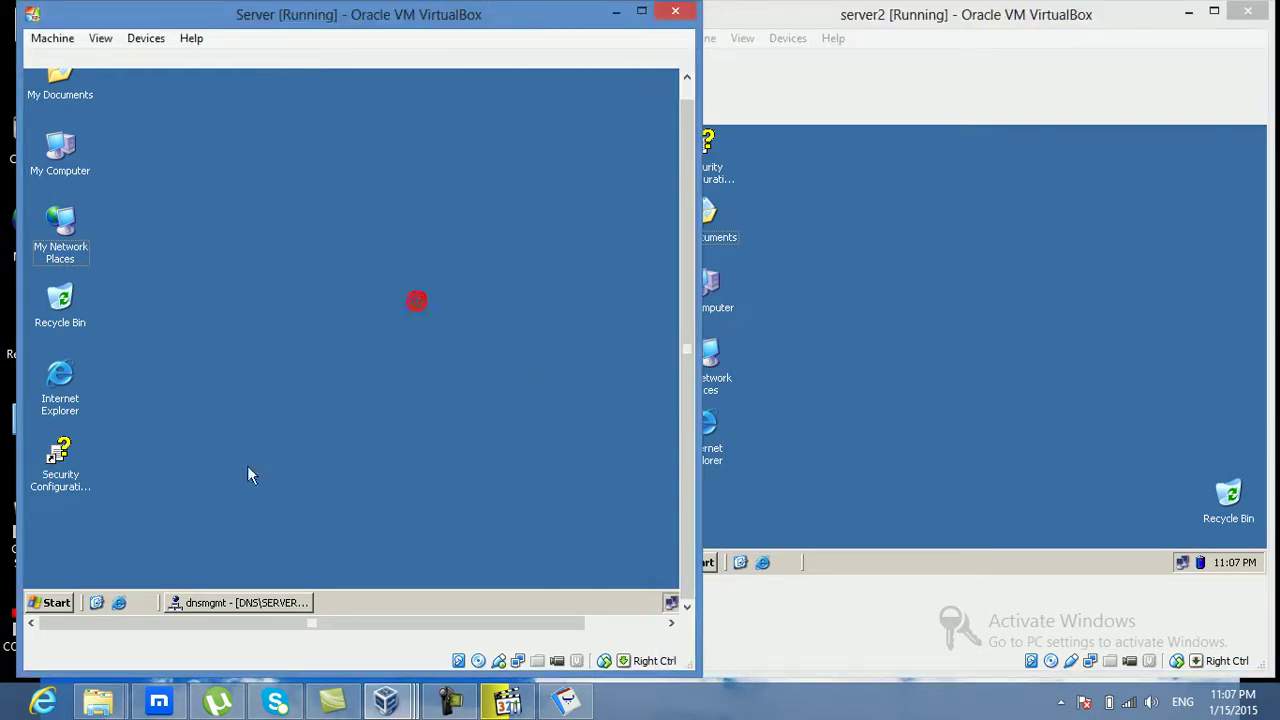
left_click(265, 604)
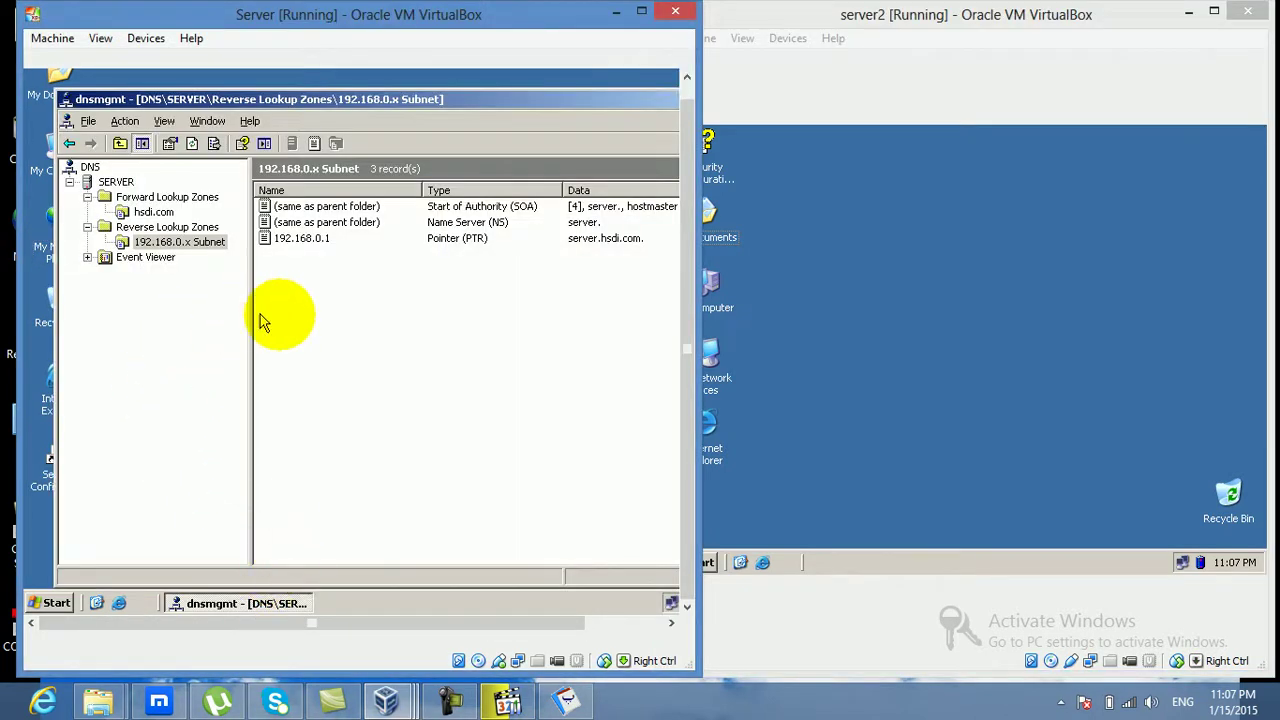
left_click(373, 342)
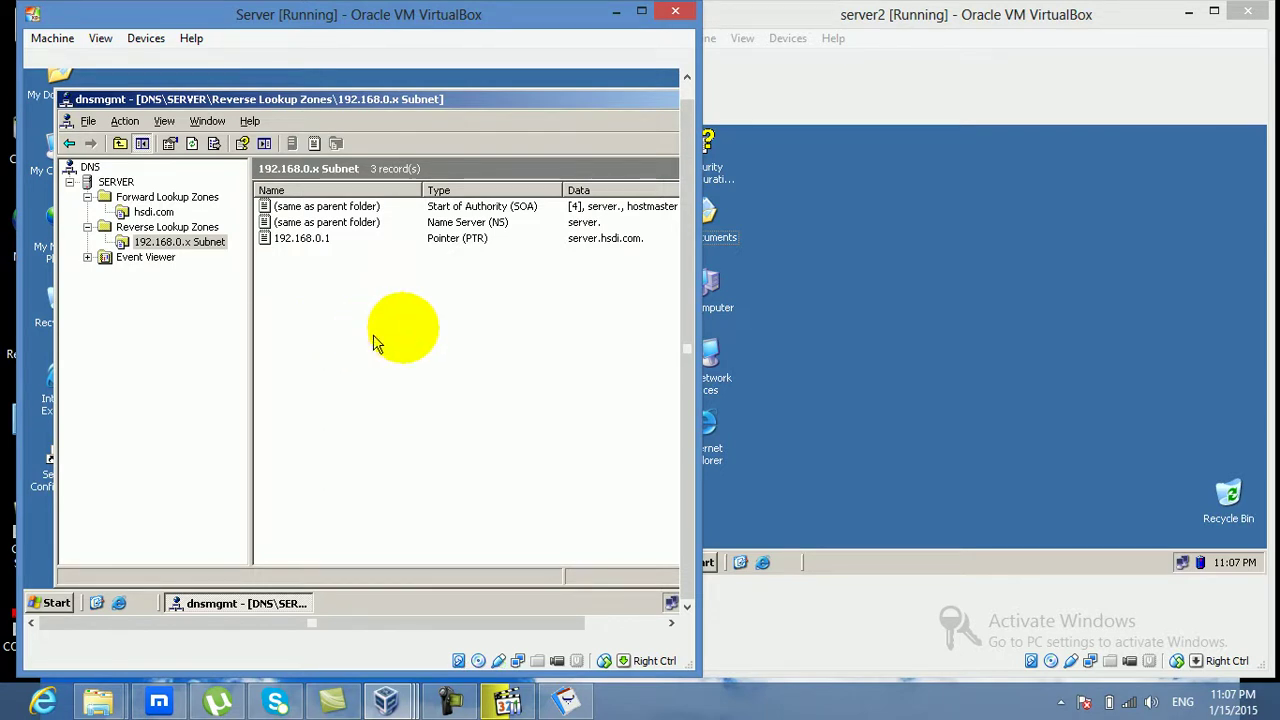
left_click(1009, 244)
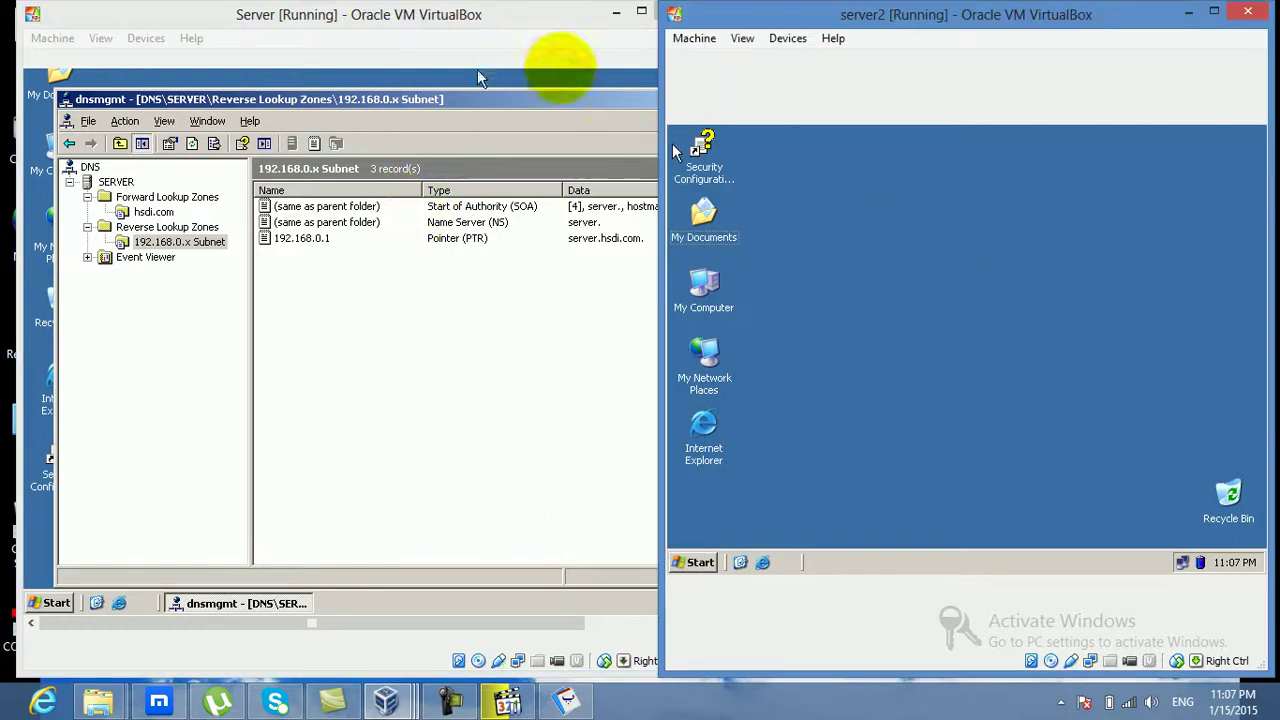
left_click(562, 98)
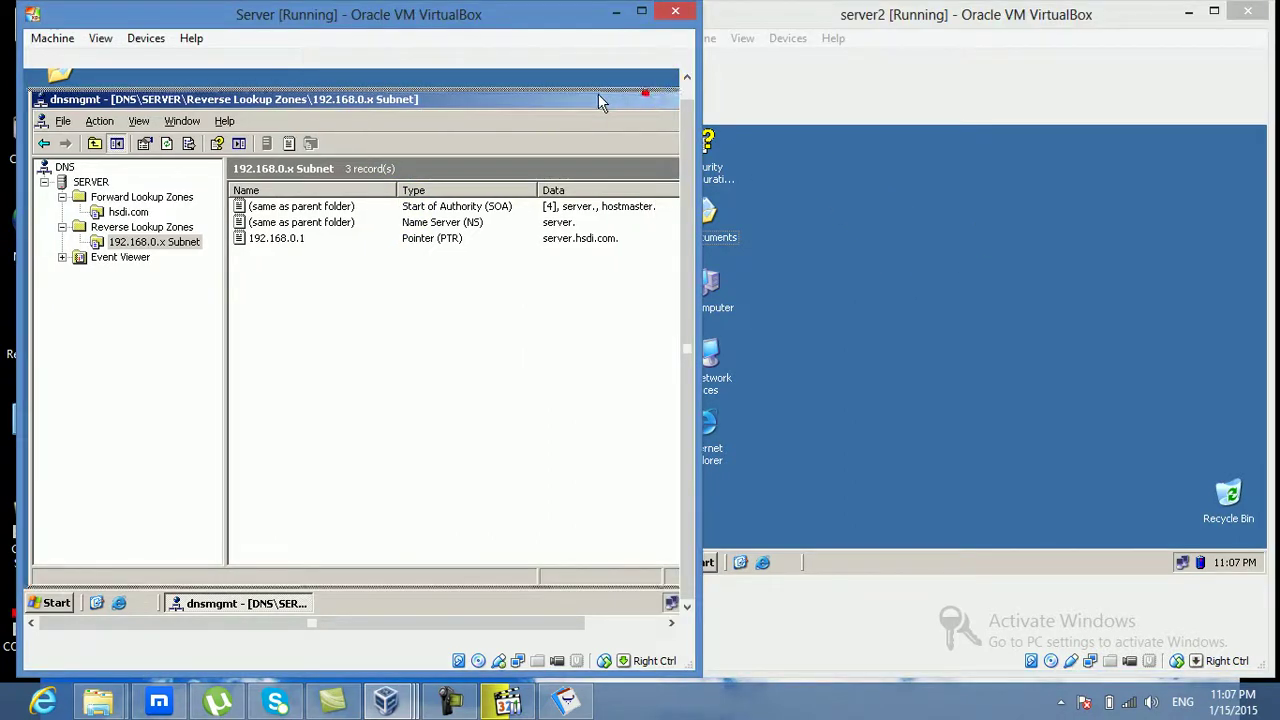
left_click(662, 101)
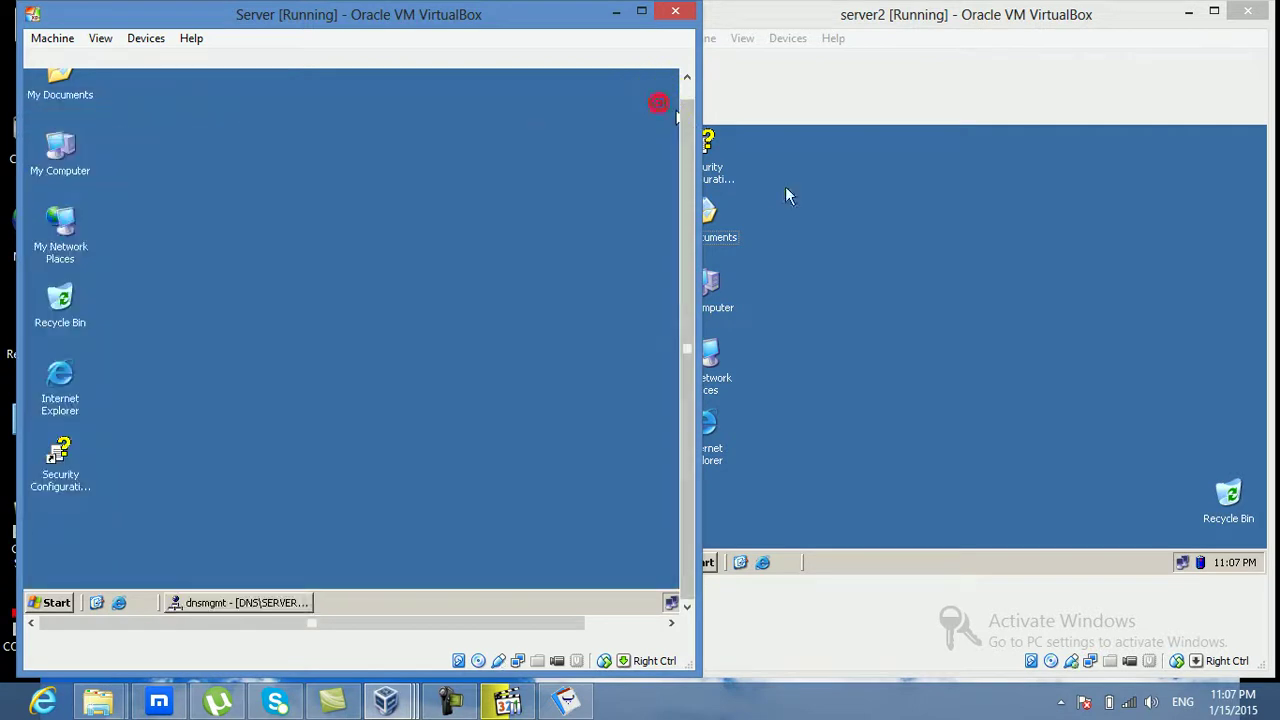
left_click(815, 203)
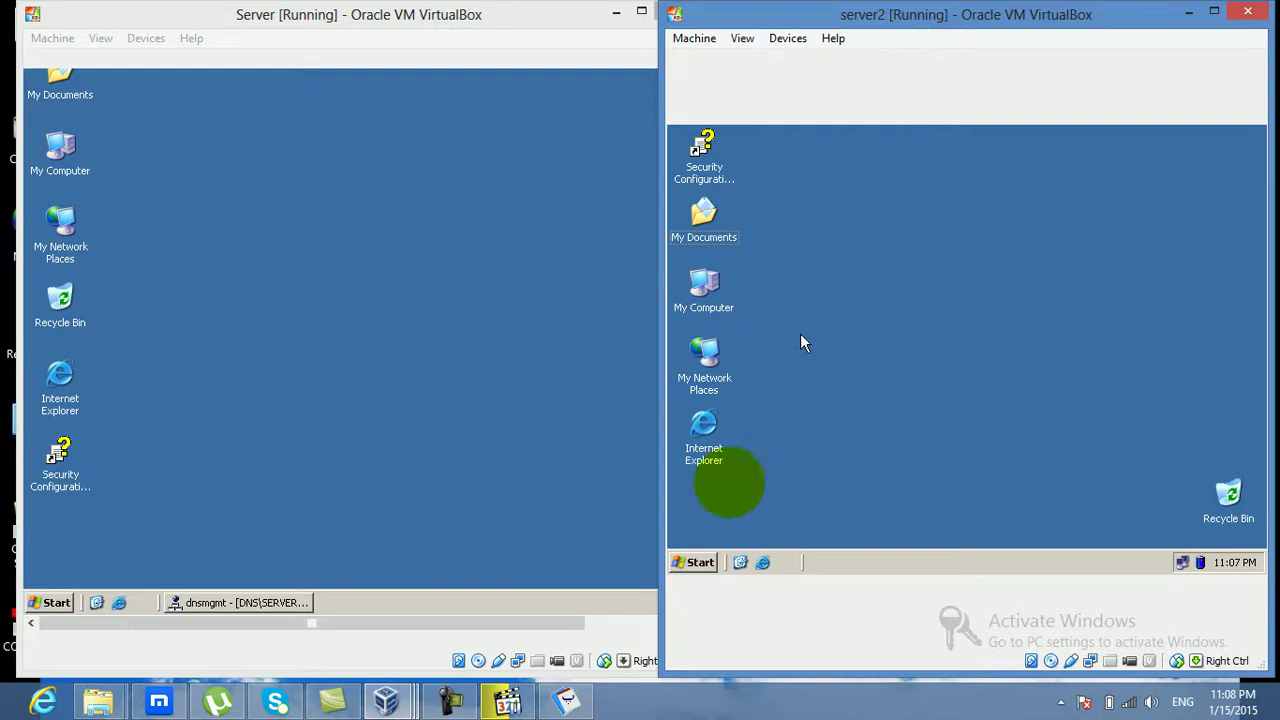
On server2, open Add or Remove Programs and start the Windows Components Wizard.
left_click(692, 565)
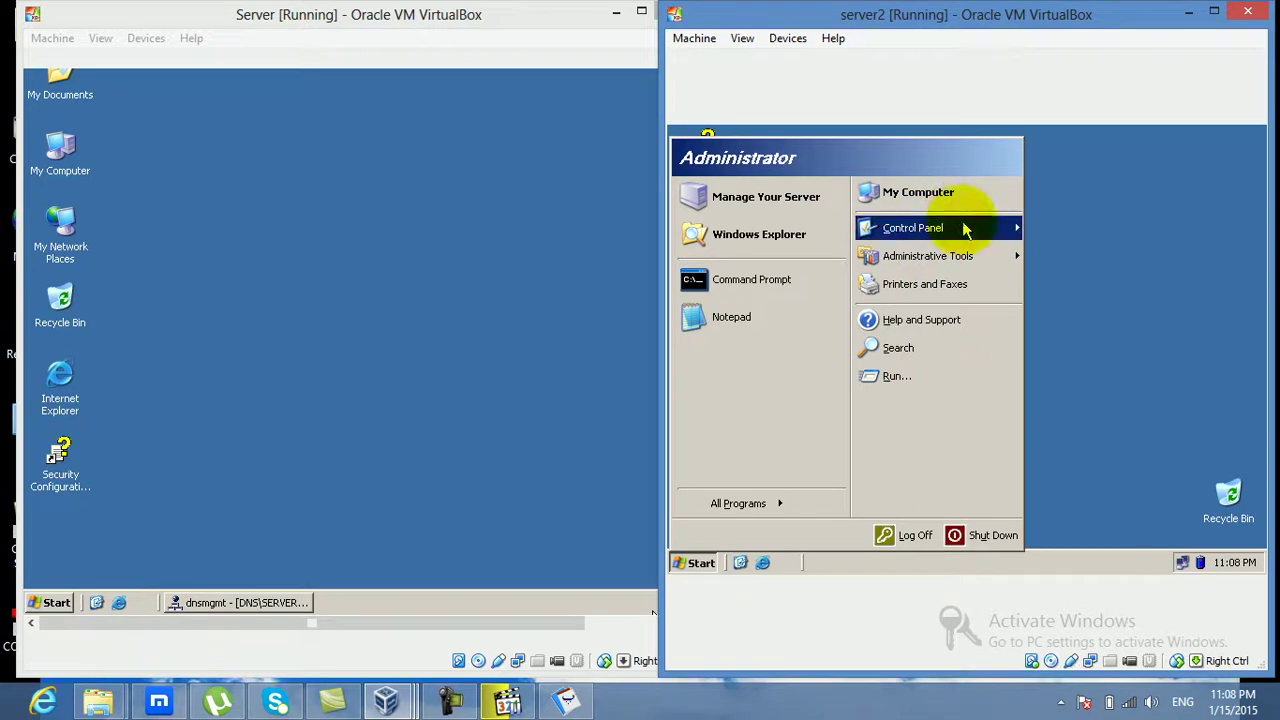
mouse_move(912, 228)
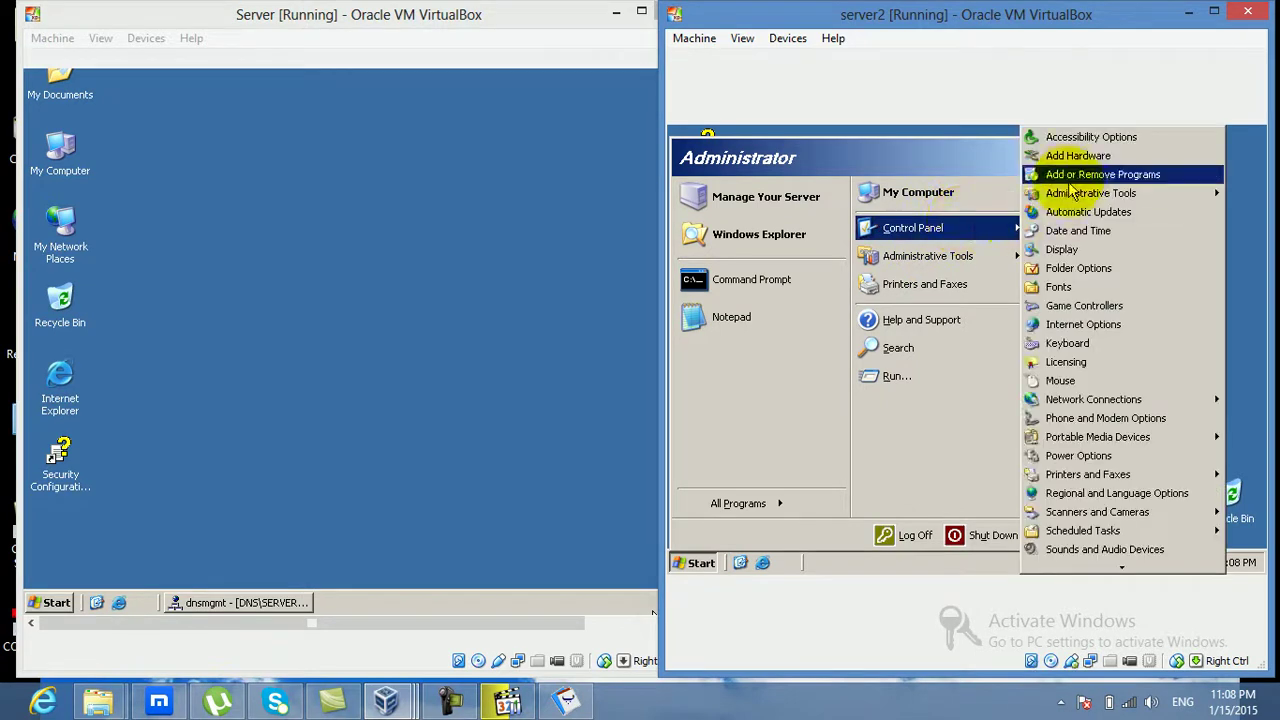
left_click(1090, 175)
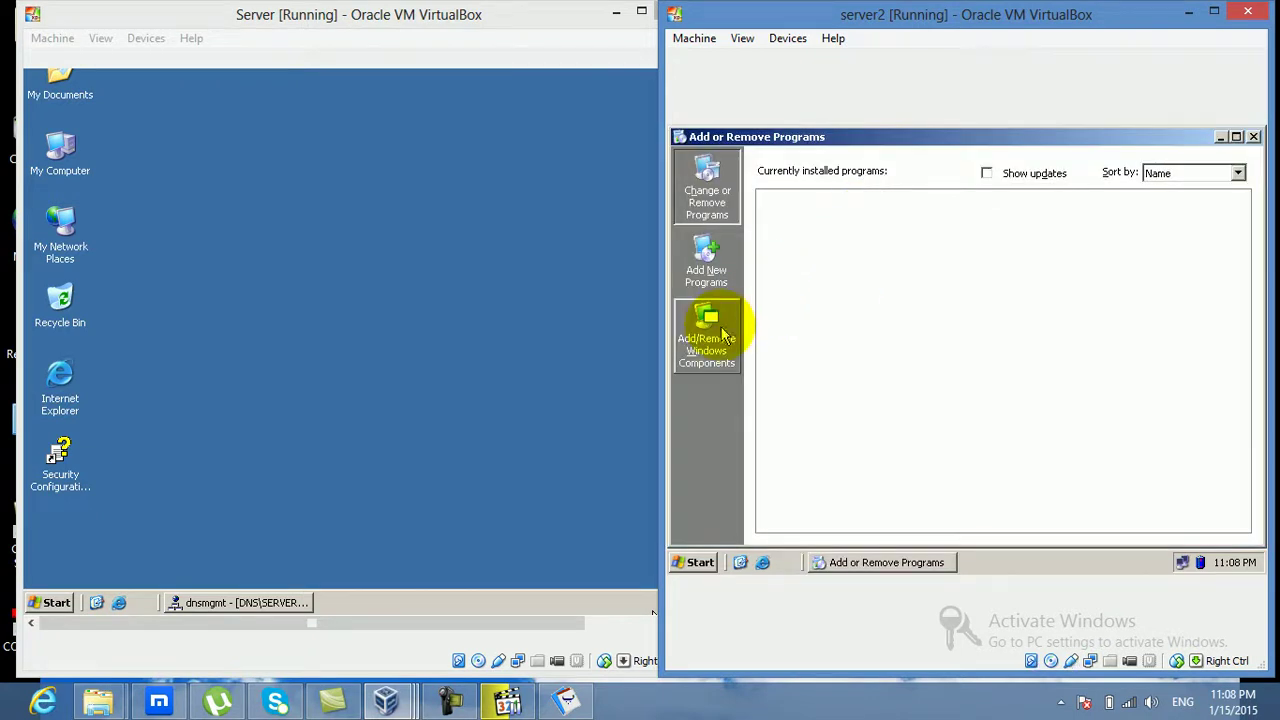
left_click(724, 336)
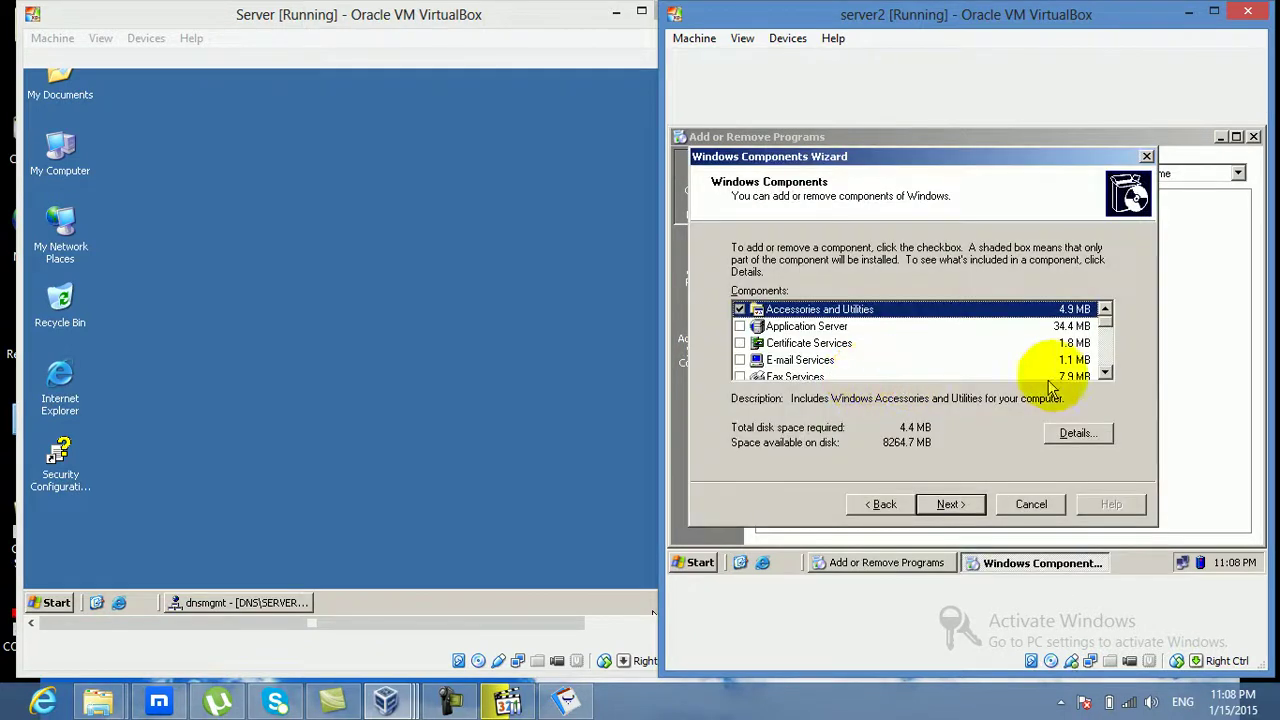
left_click(1105, 373)
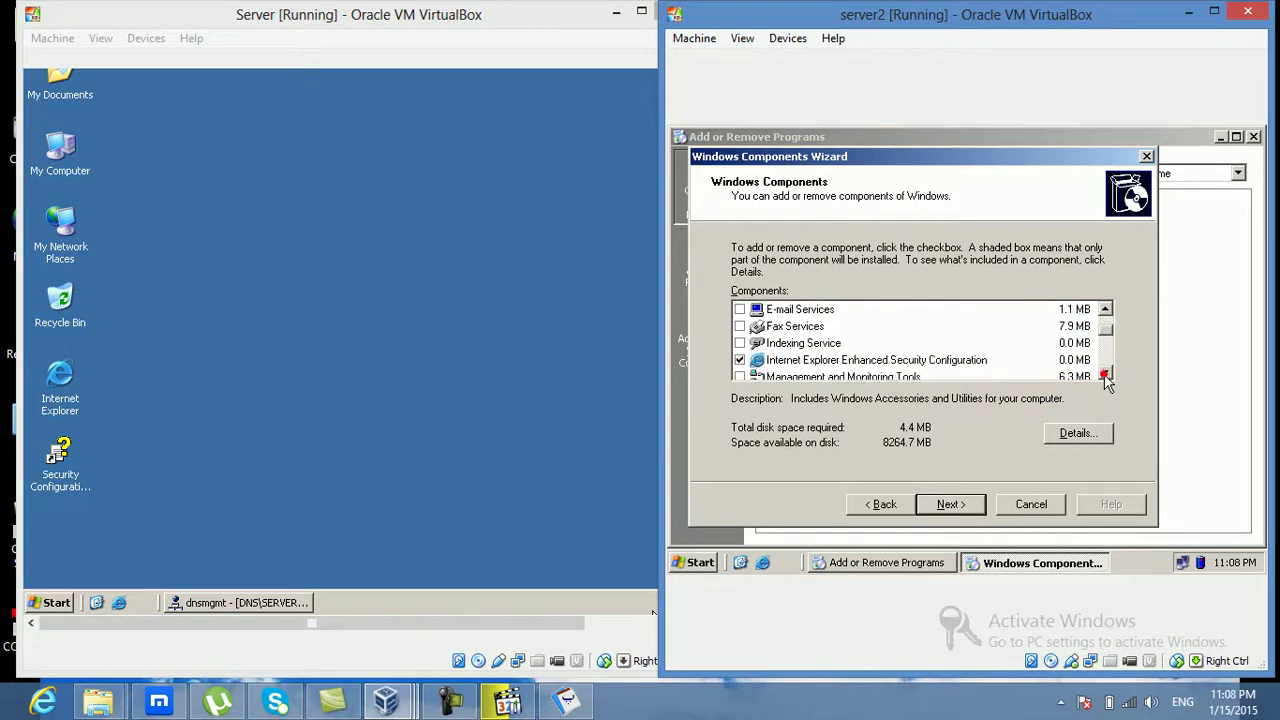
left_click(1105, 373)
left_click(1105, 373)
Install Domain Name System (DNS) from Networking Services and finish the wizard.
double_click(845, 360)
left_click(716, 257)
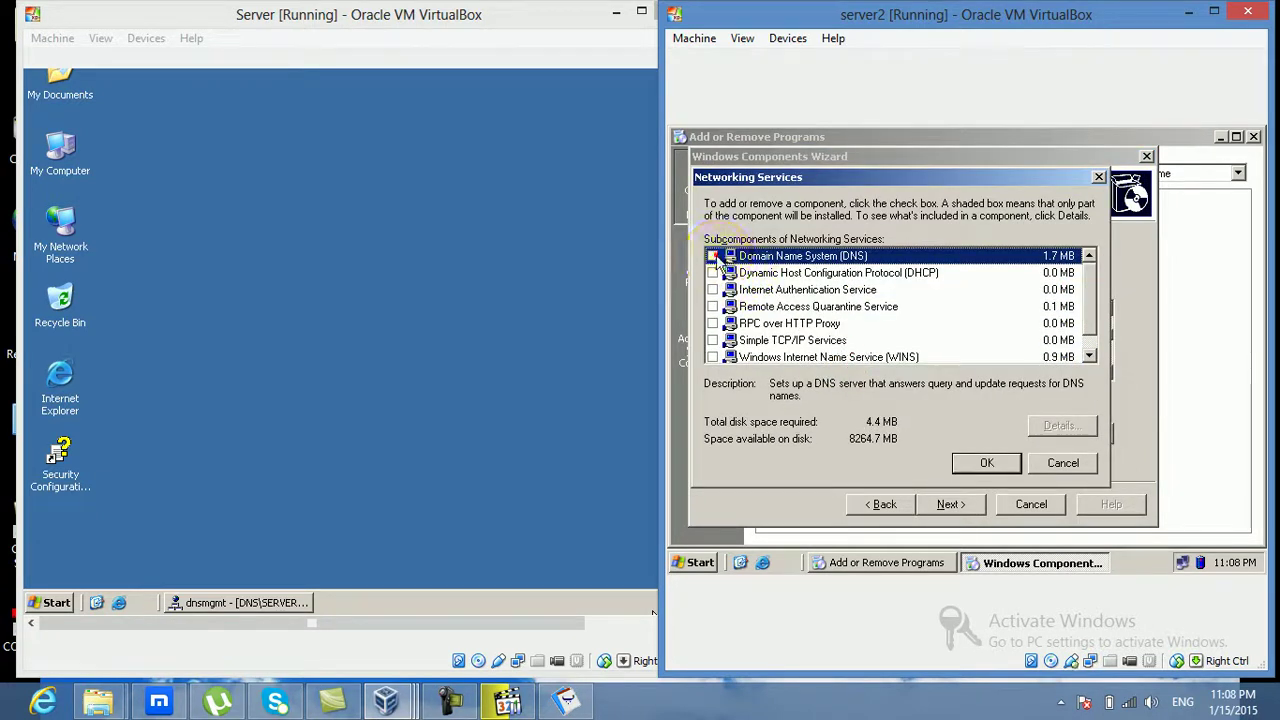
left_click(986, 463)
left_click(960, 504)
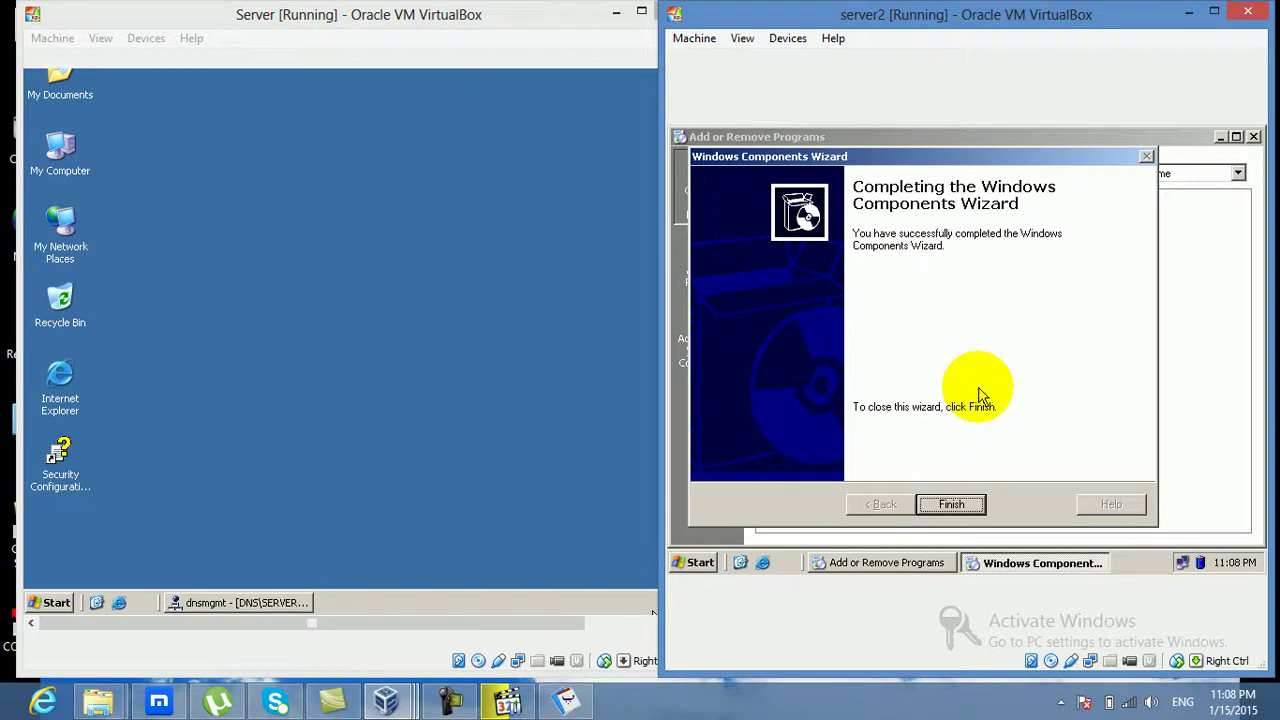
left_click(952, 505)
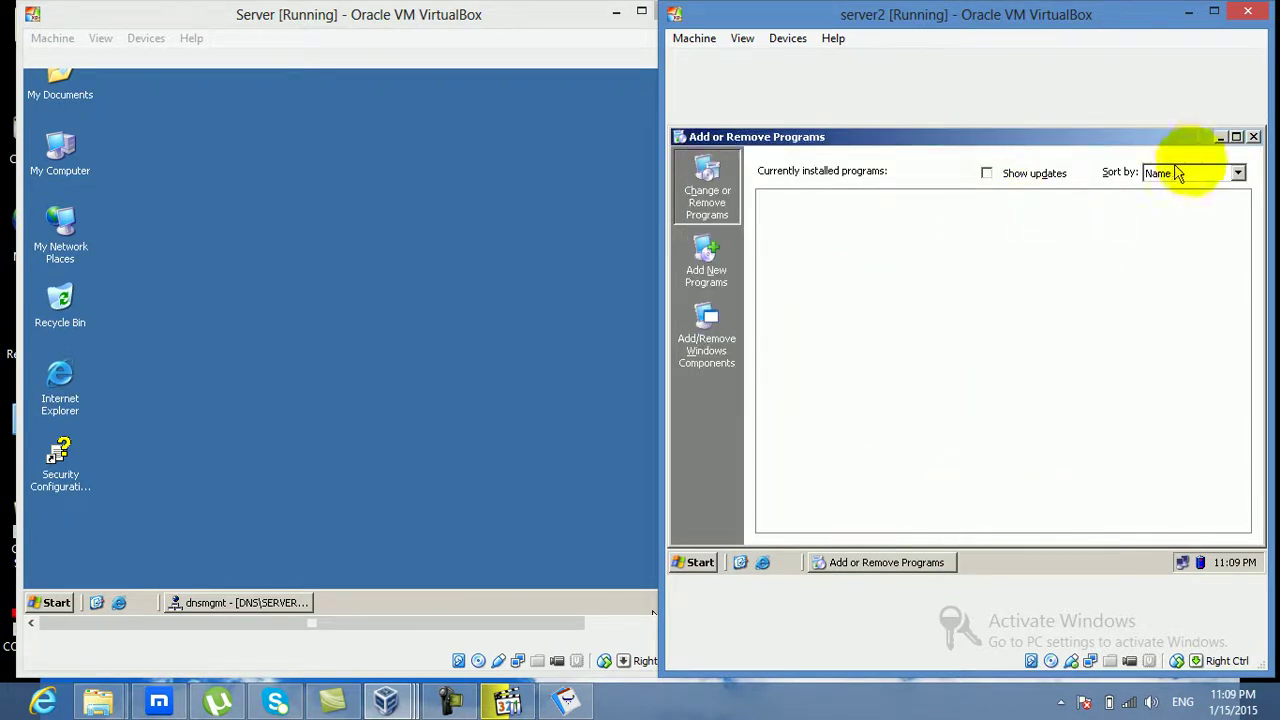
Close Add or Remove Programs, launch DNS, and select SERVER2's Forward Lookup Zones.
left_click(1253, 136)
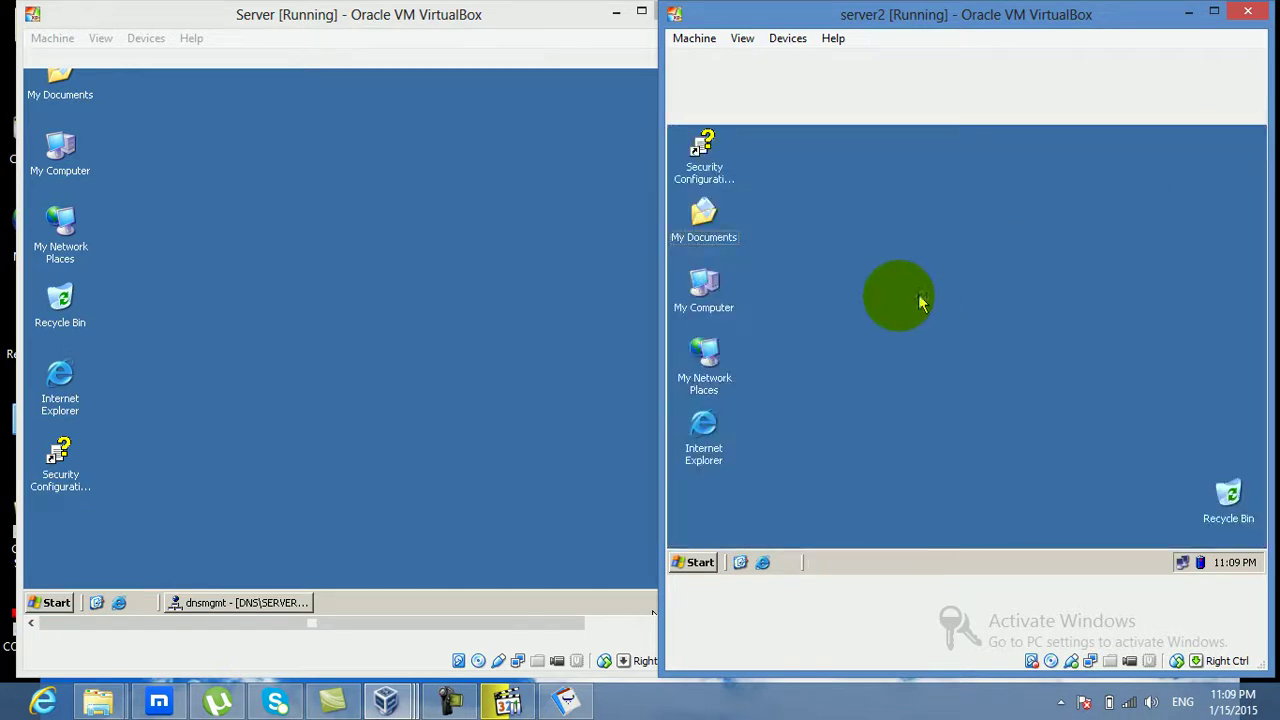
left_click(703, 563)
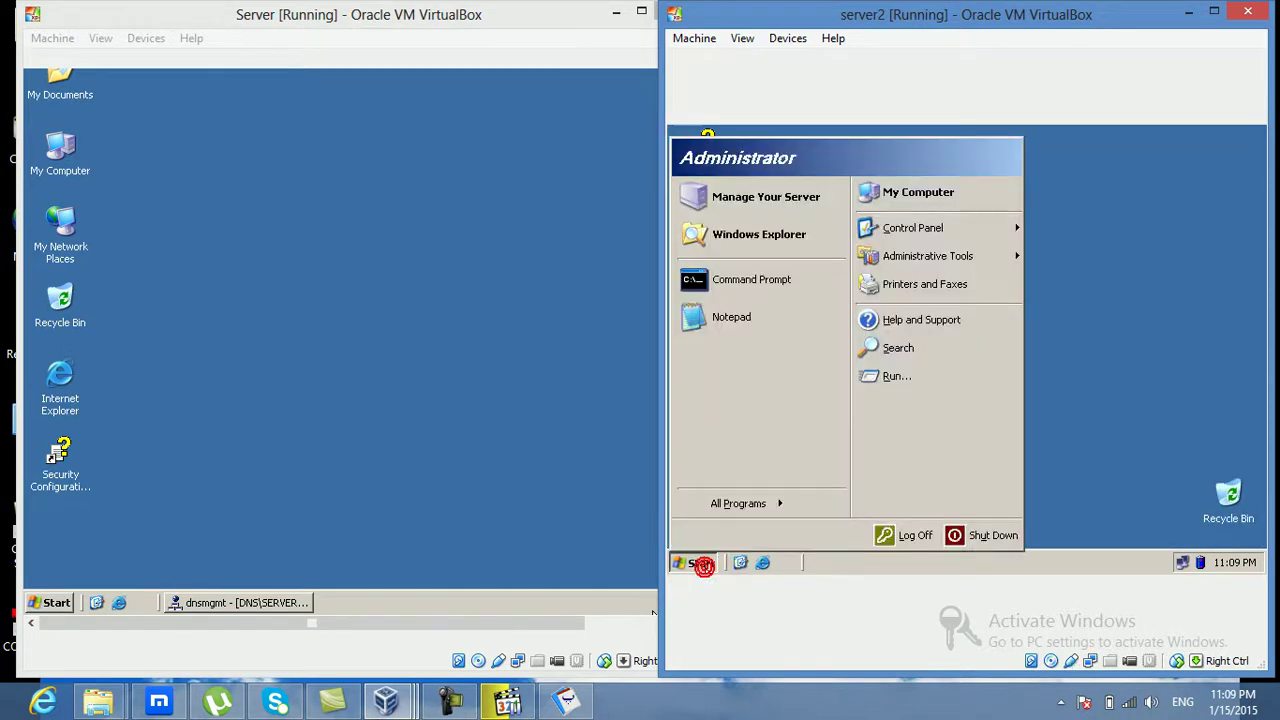
mouse_move(928, 256)
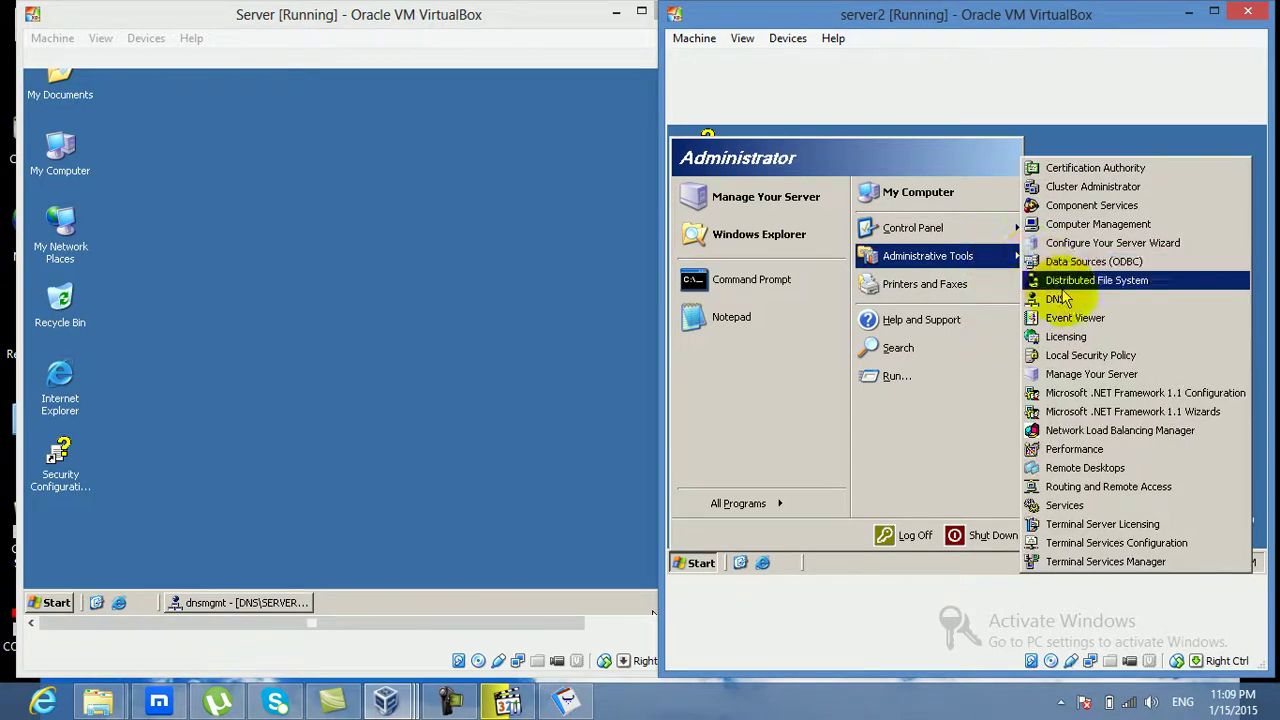
left_click(1060, 299)
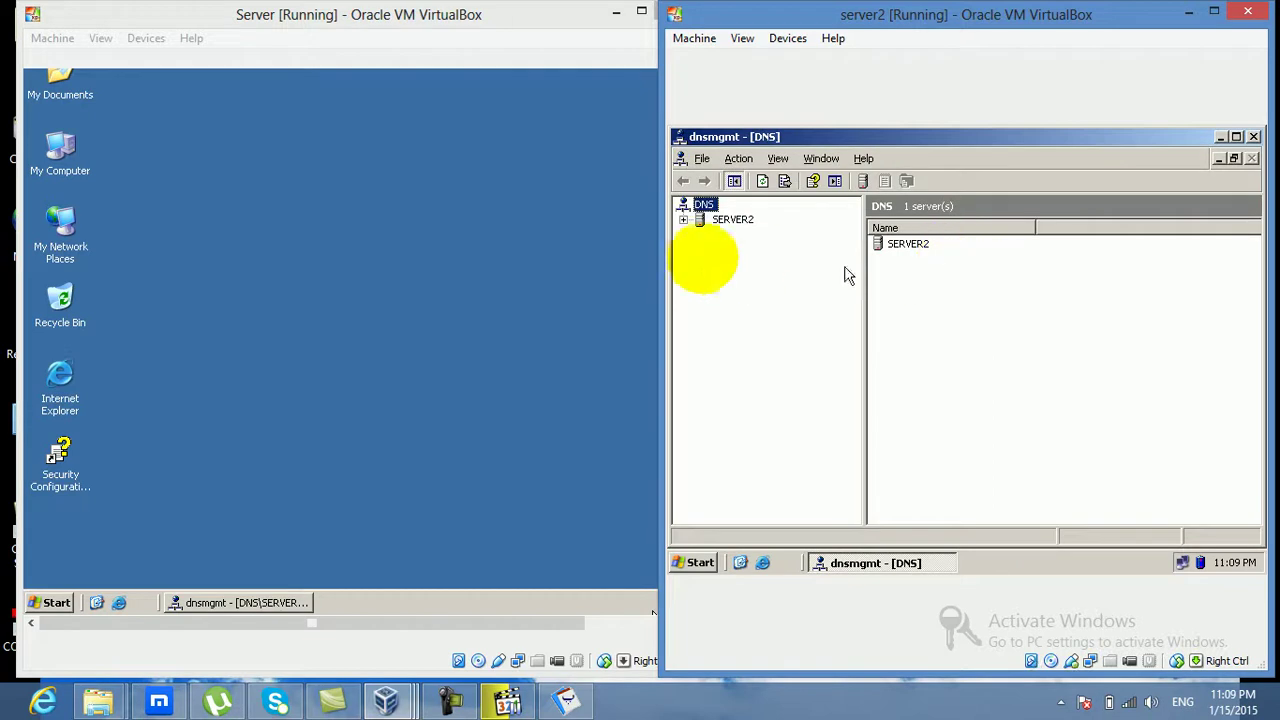
left_click(683, 220)
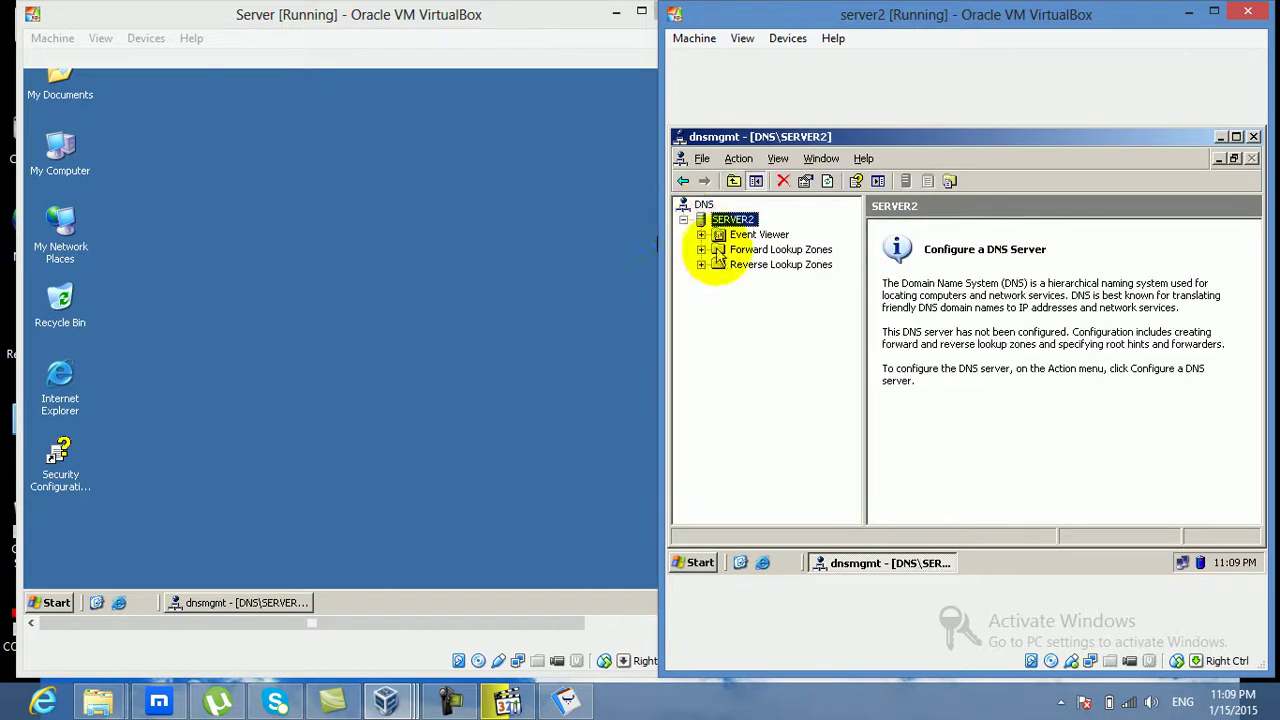
left_click(712, 250)
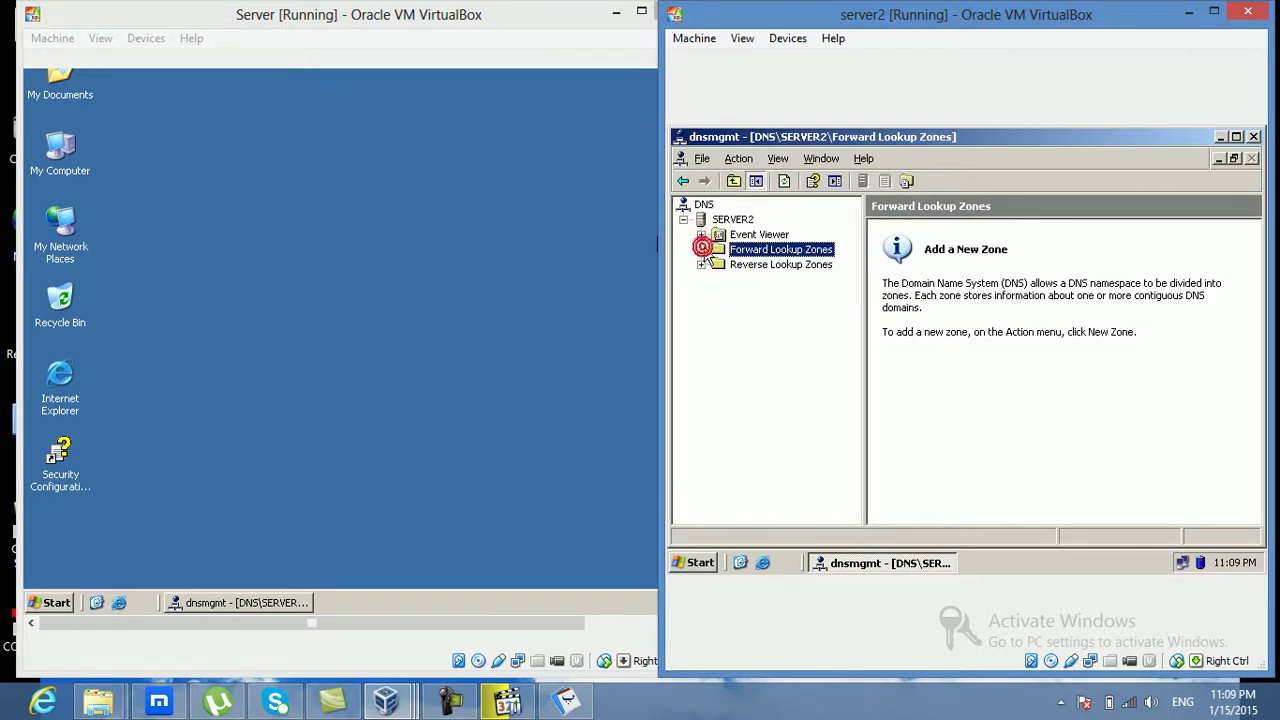
Start a new secondary forward zone named hsdi.com.
right_click(760, 249)
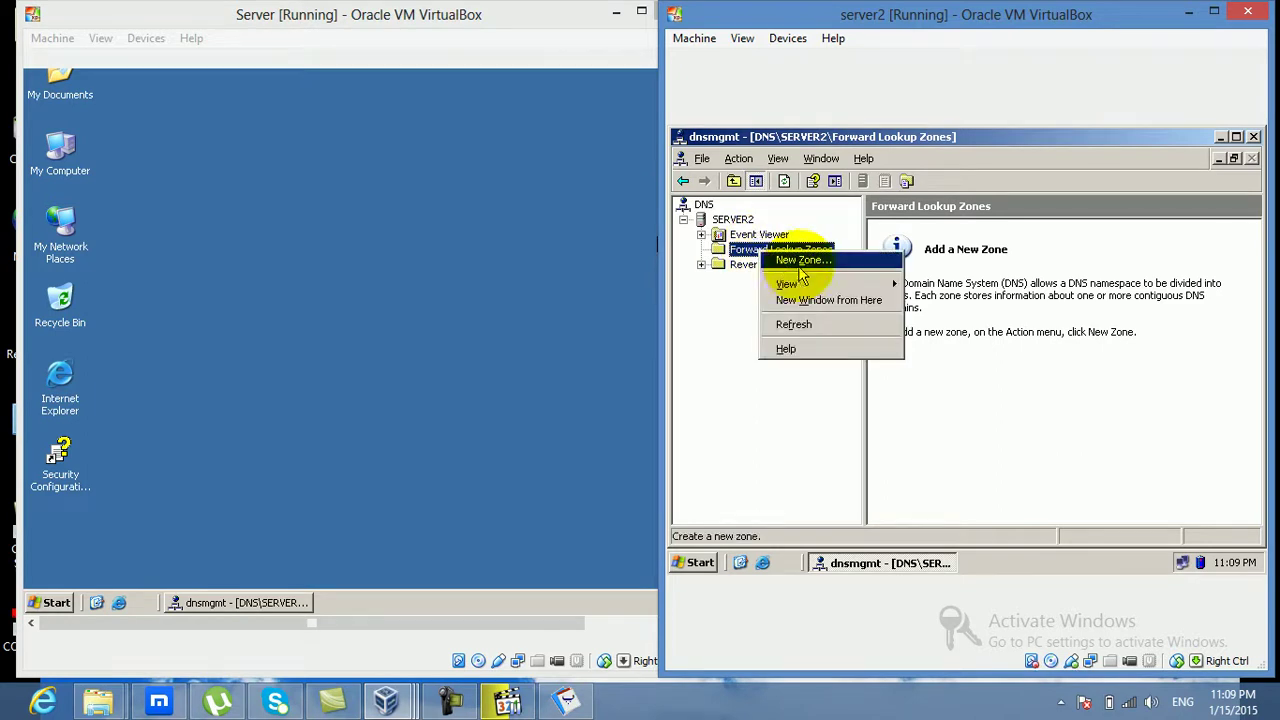
left_click(802, 260)
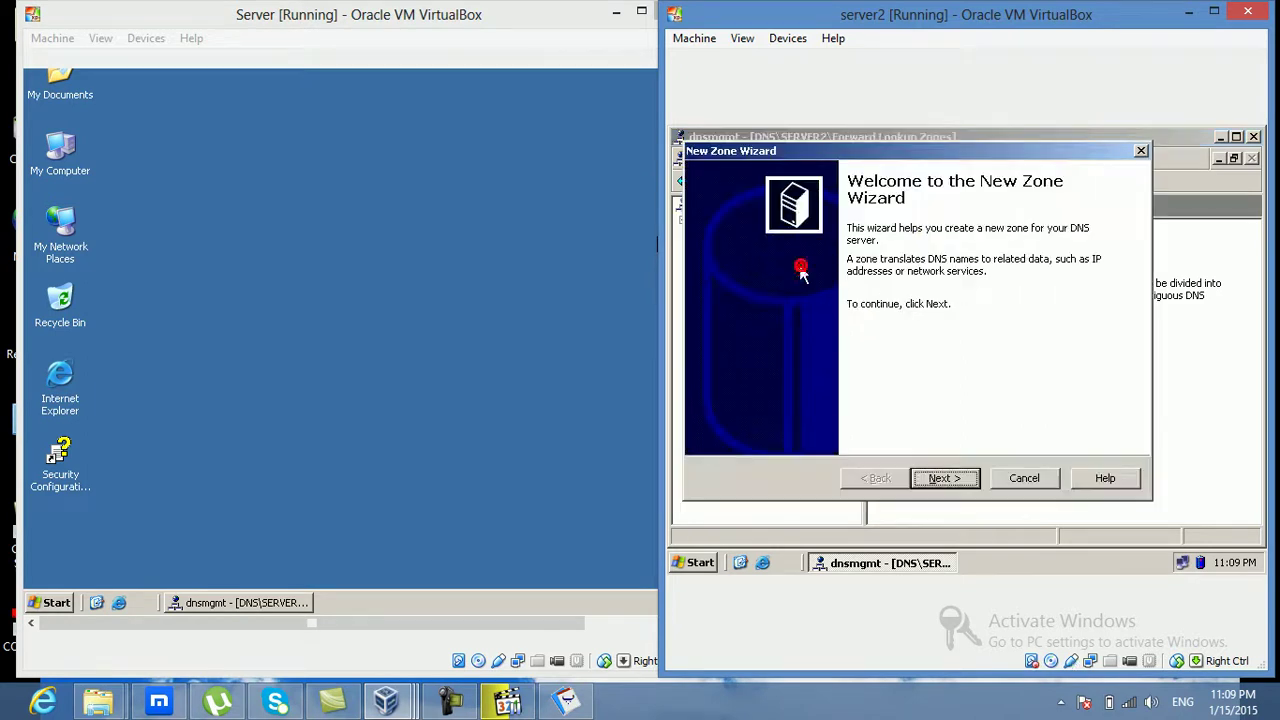
left_click(943, 478)
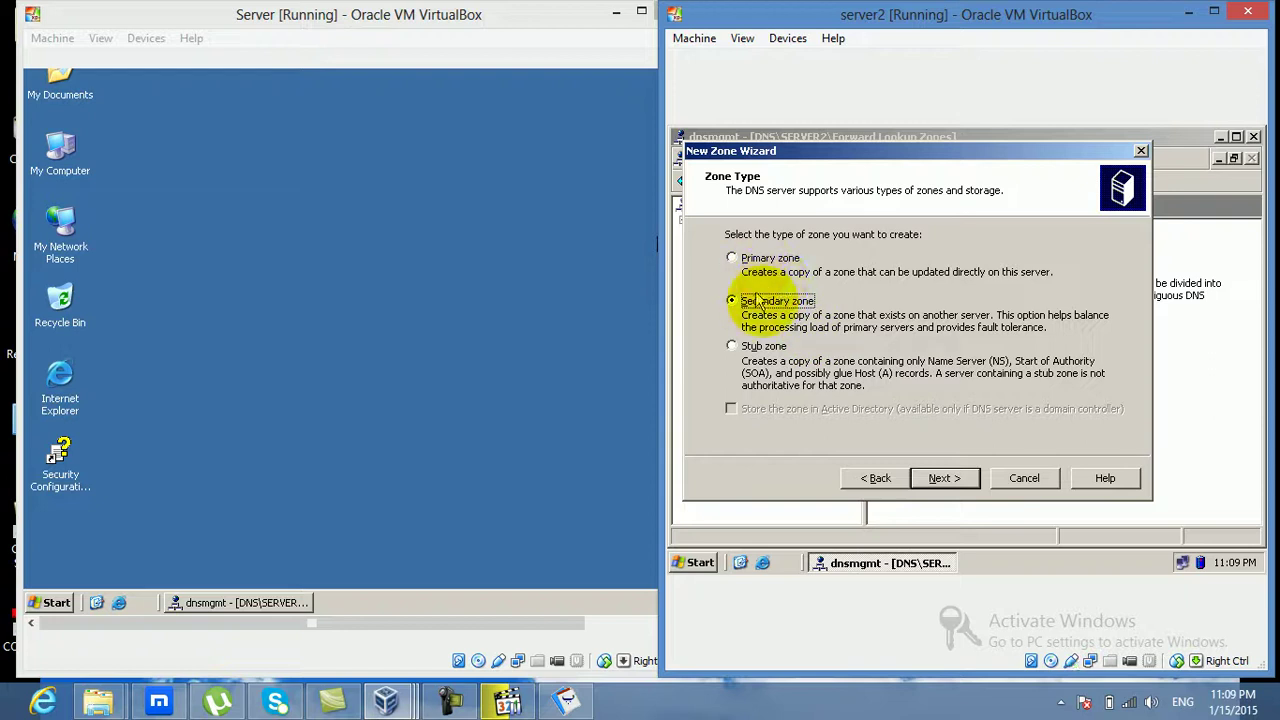
left_click(953, 477)
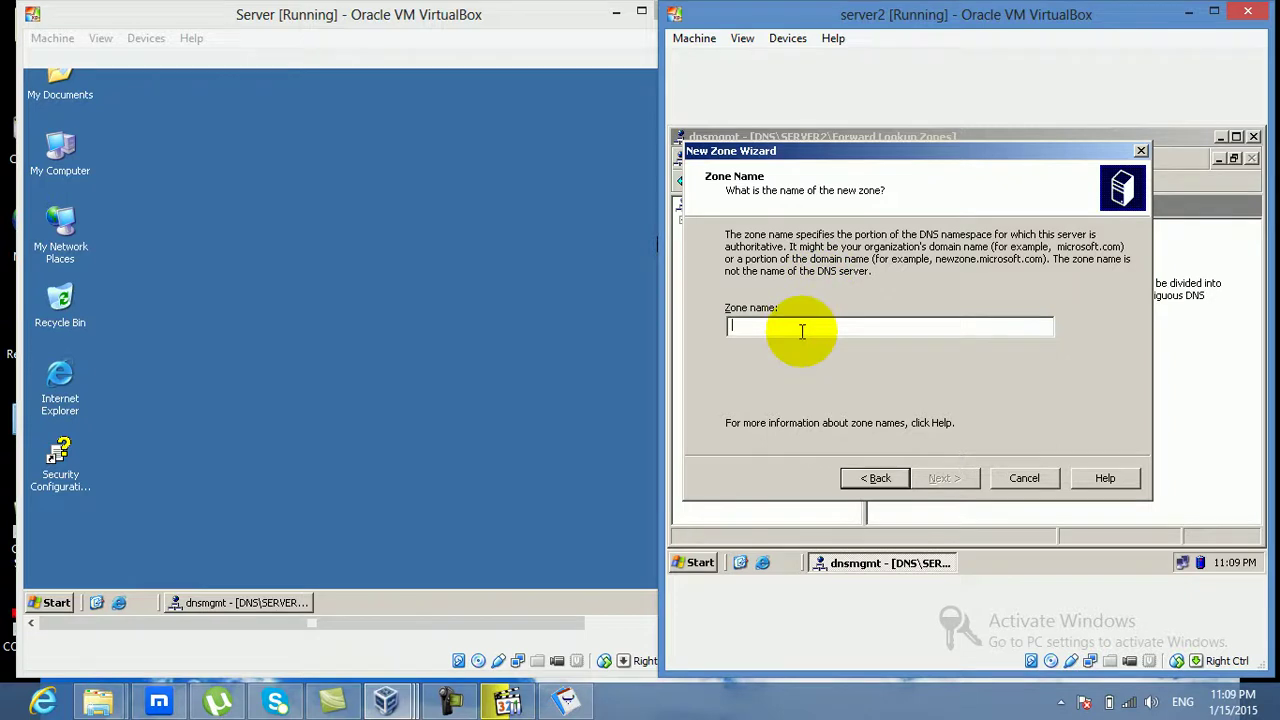
type("hsdi.com")
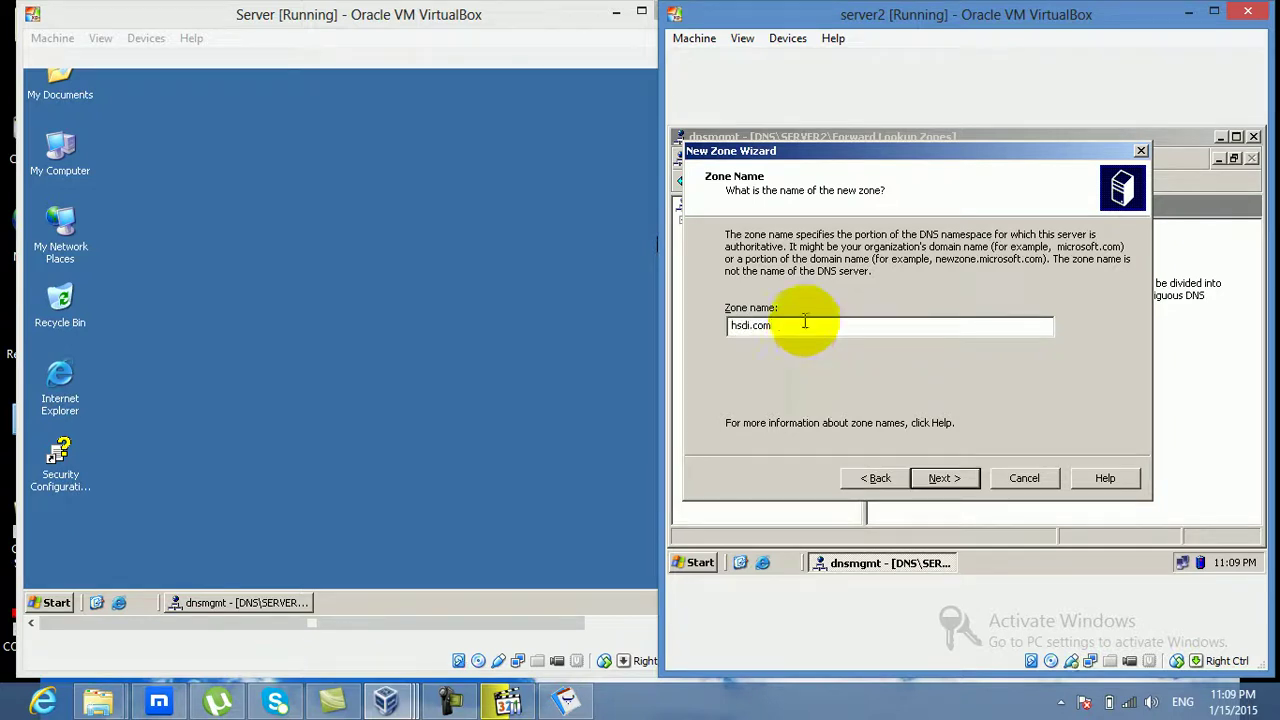
left_click(946, 478)
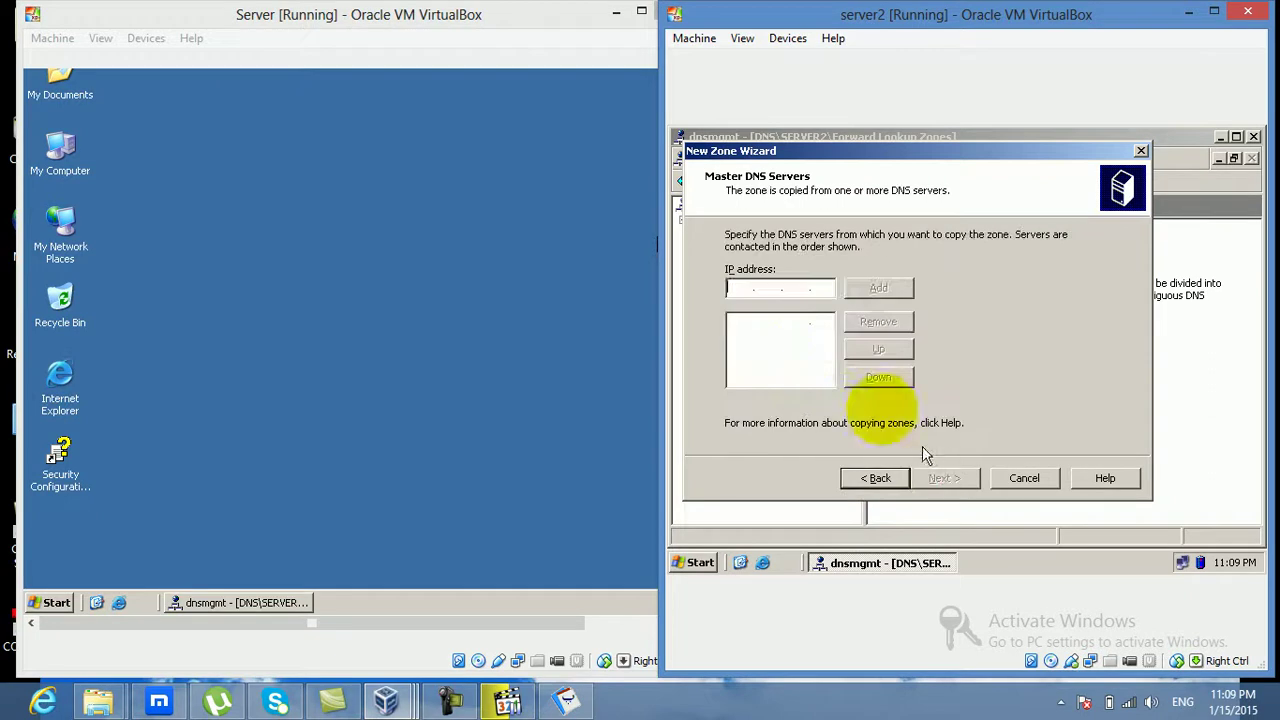
Add 192.168.0.1 as the master server and finish creating the zone.
left_click(740, 288)
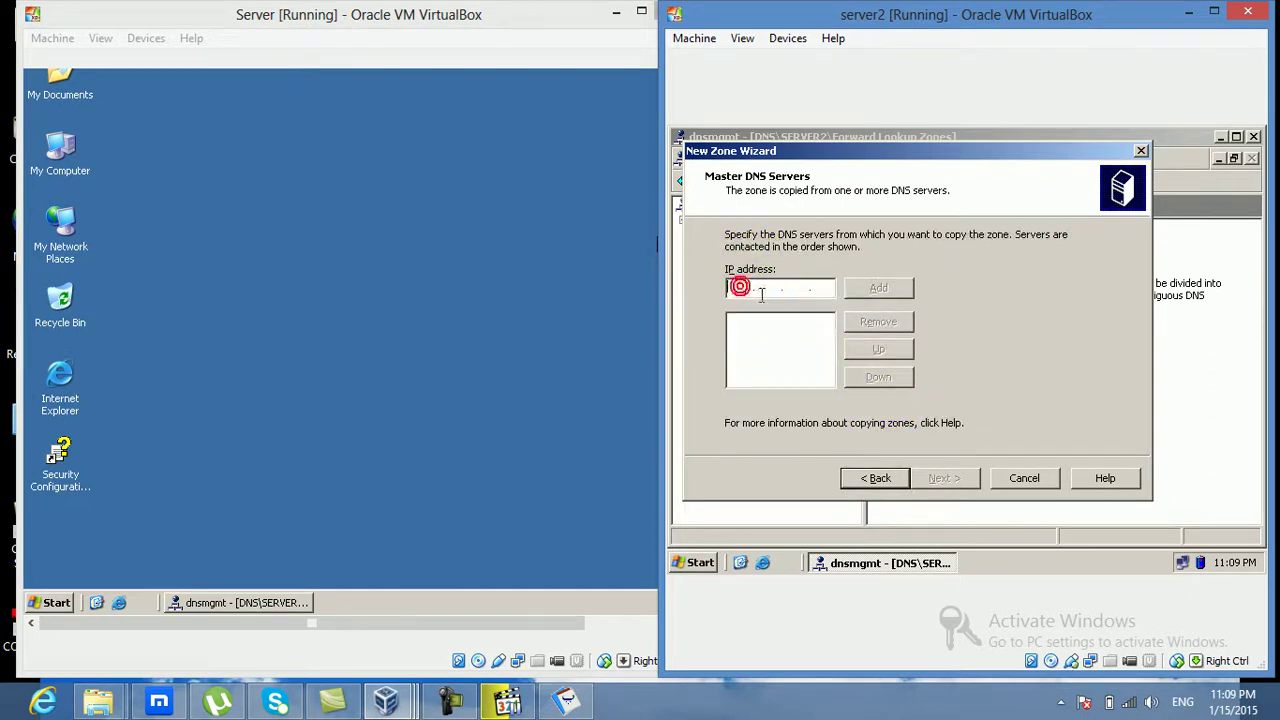
type("192 .168 .0 .1")
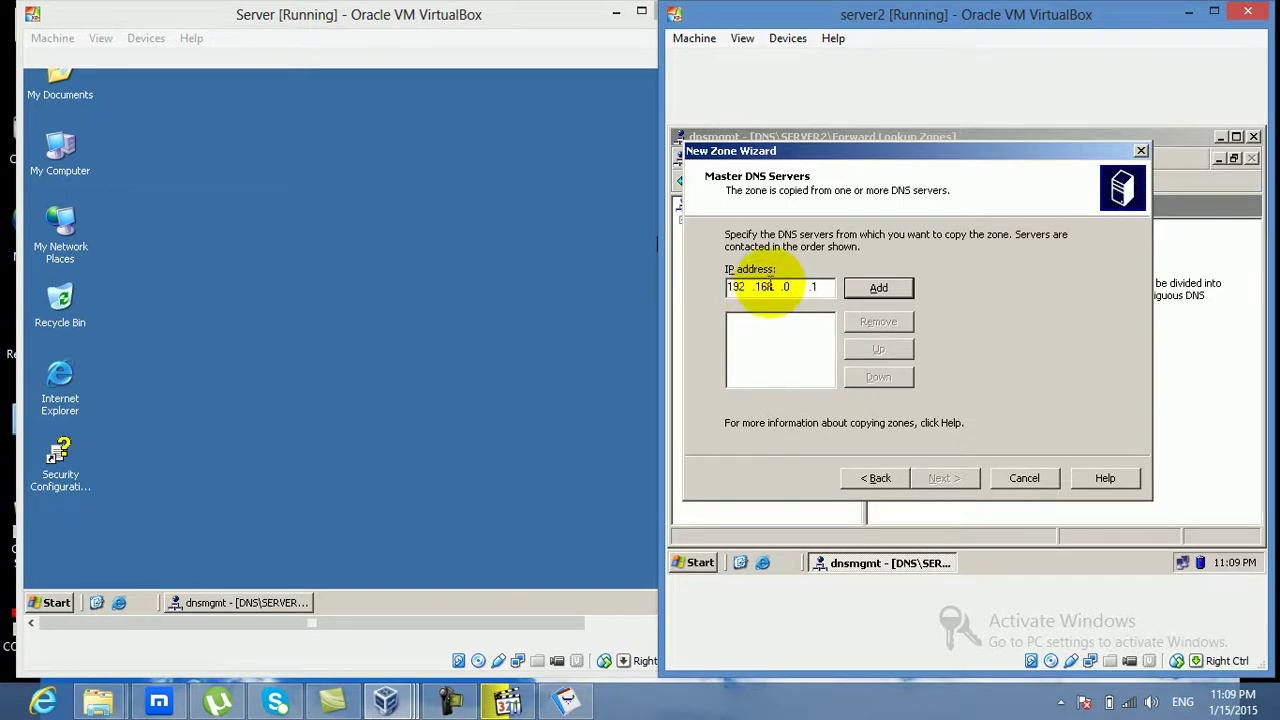
left_click(878, 300)
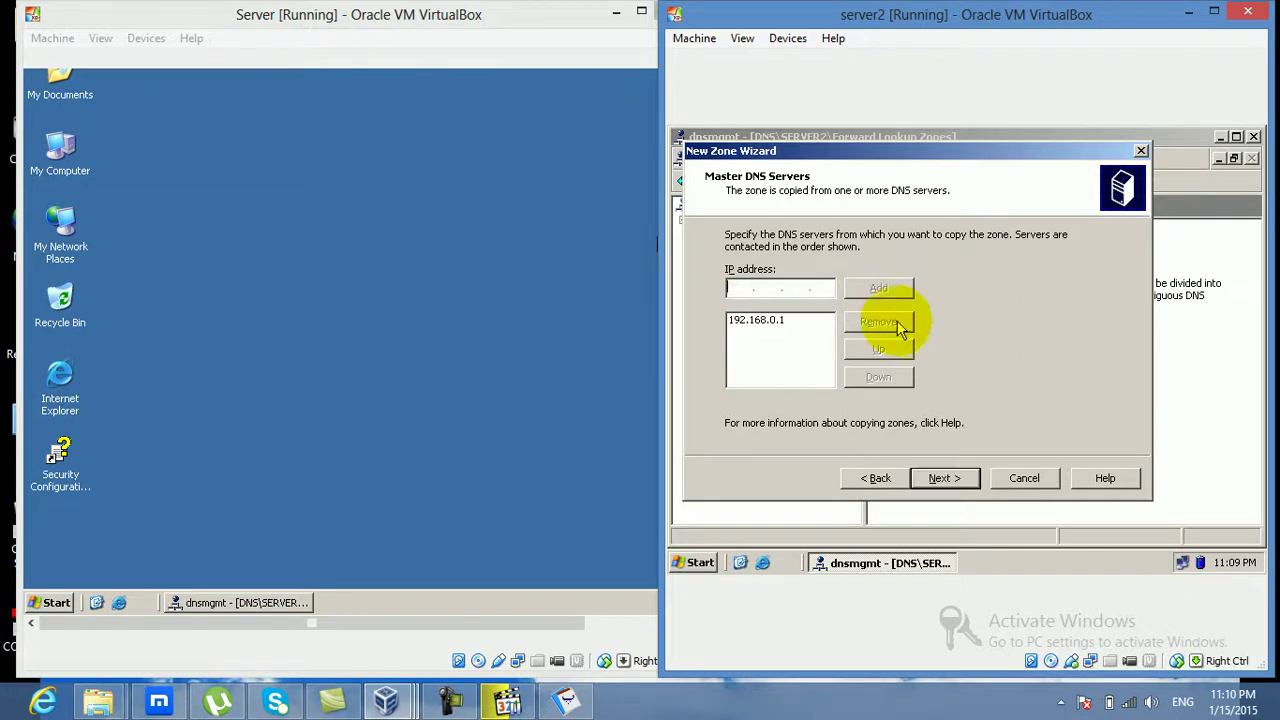
left_click(946, 478)
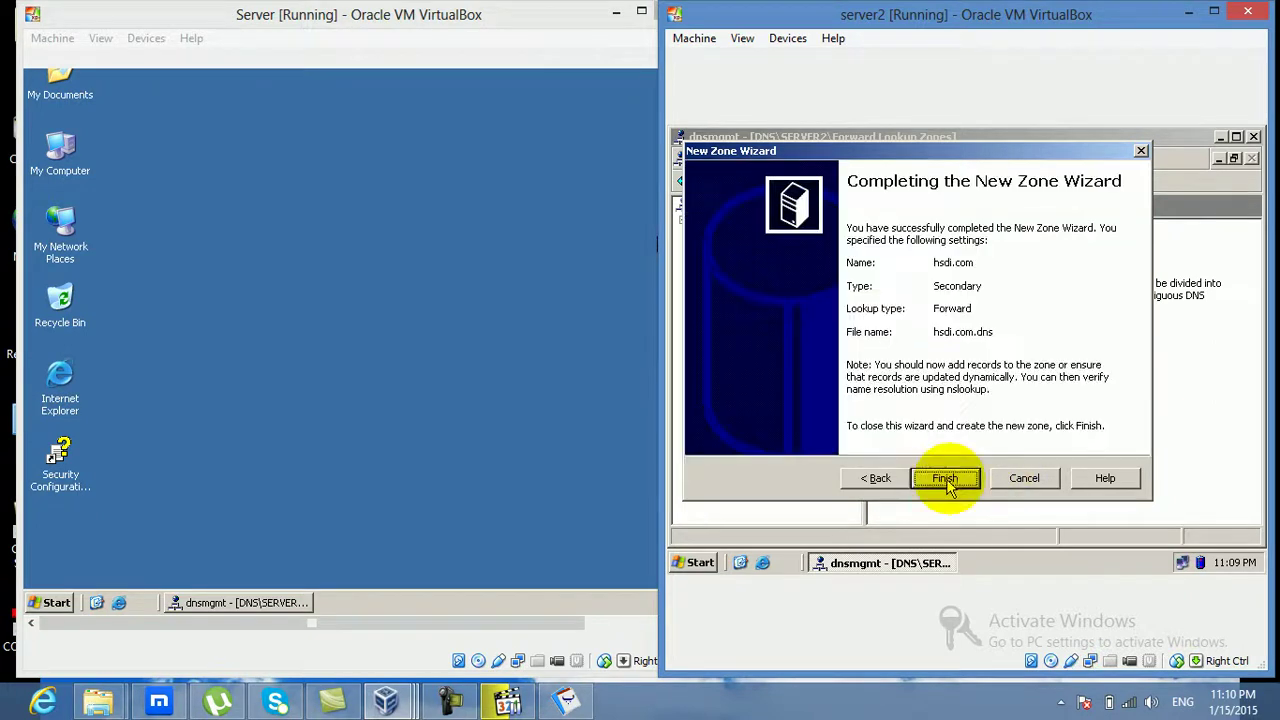
left_click(950, 479)
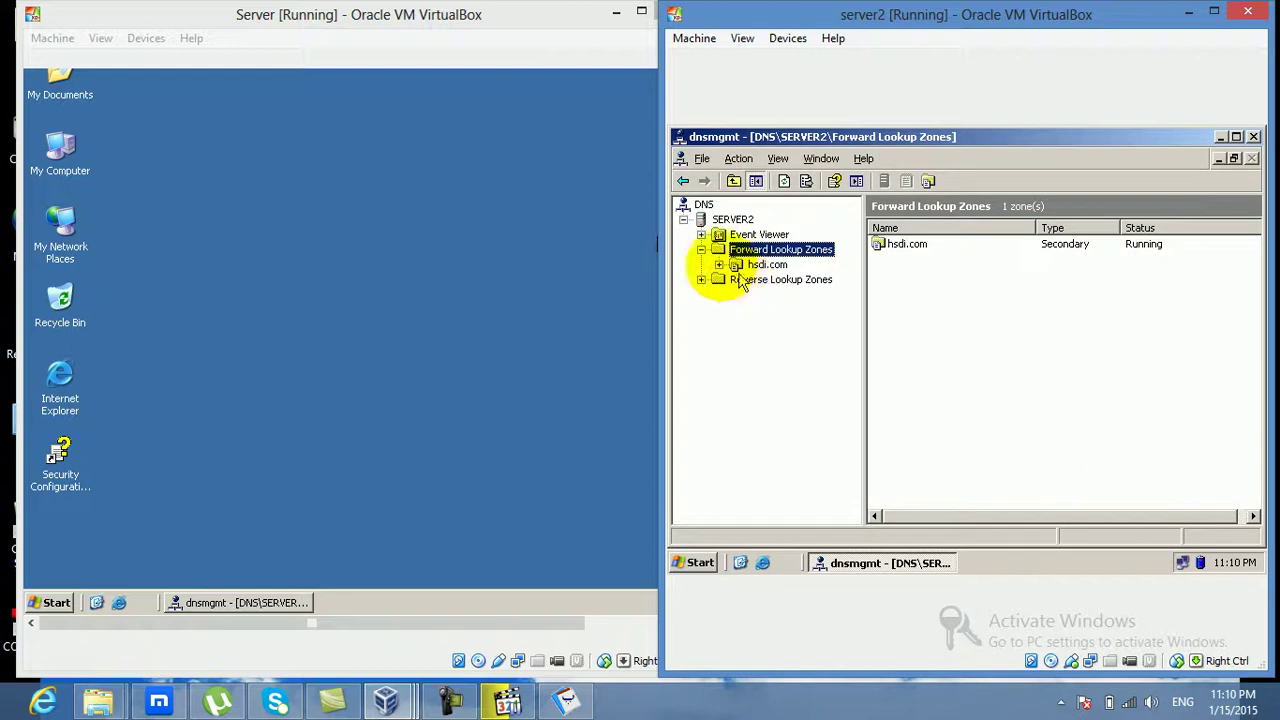
Check hsdi.com's status, then start a new secondary zone under Reverse Lookup Zones.
left_click(765, 265)
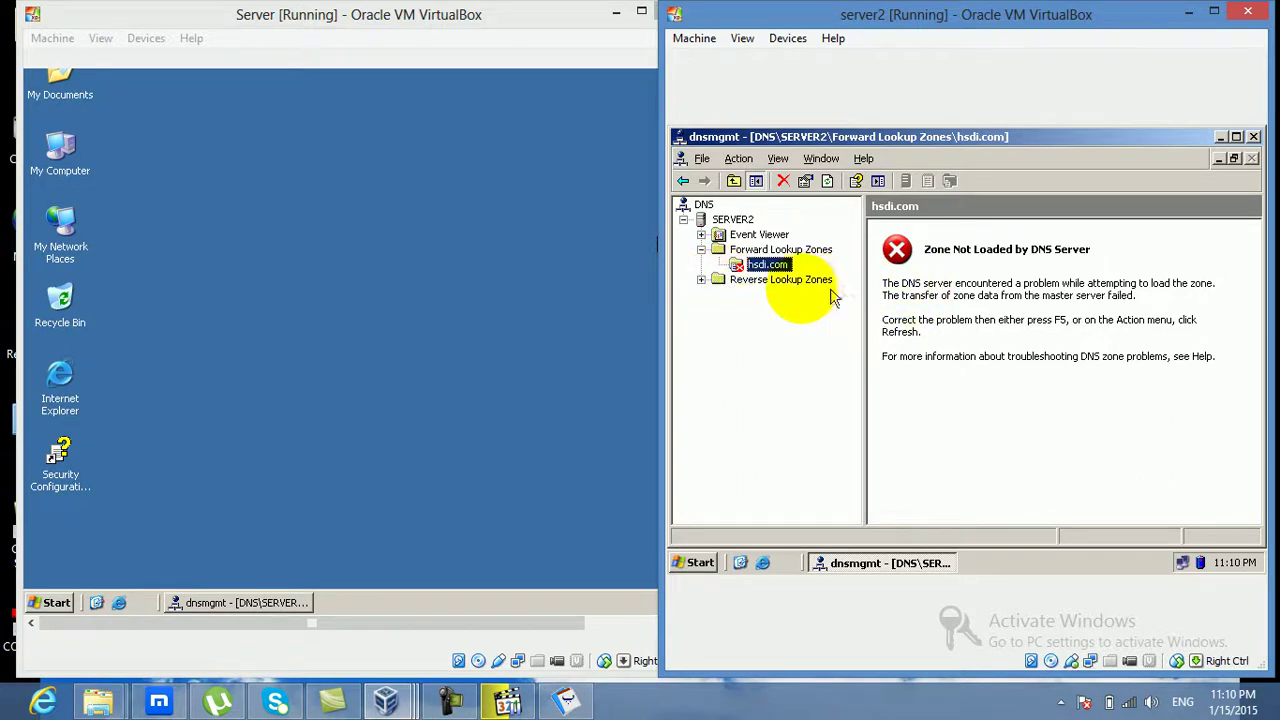
left_click(776, 283)
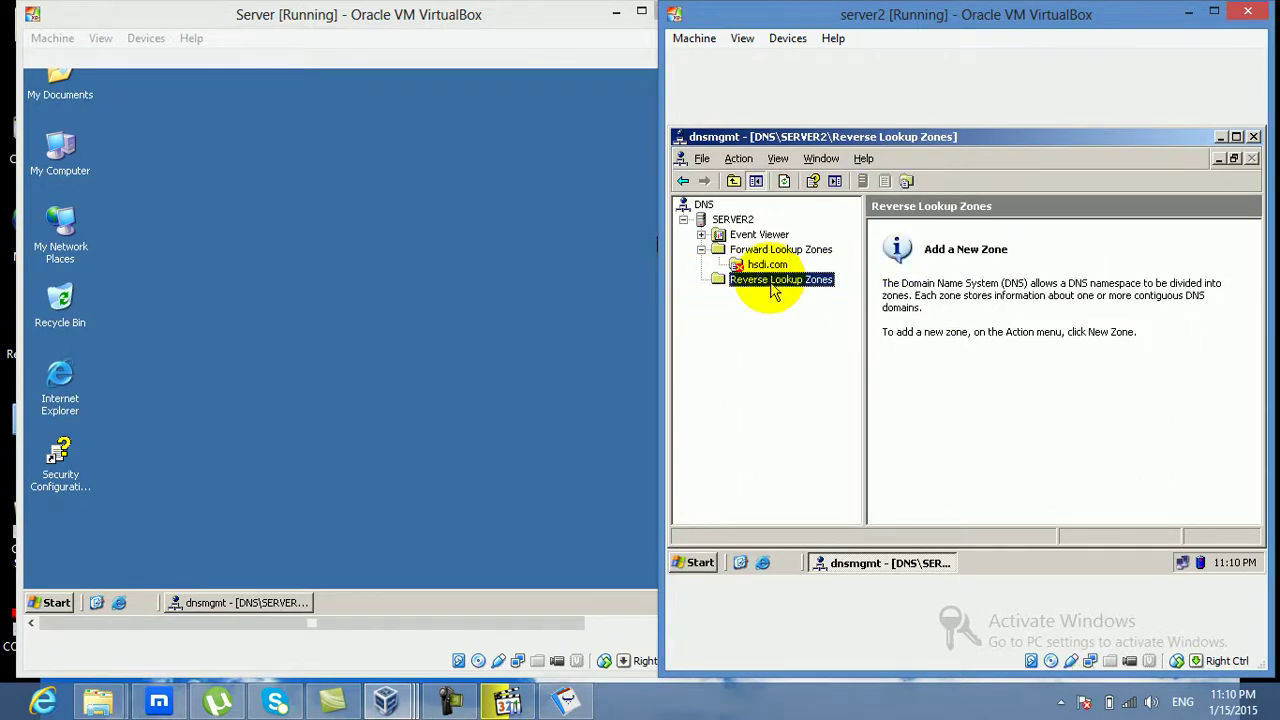
right_click(773, 281)
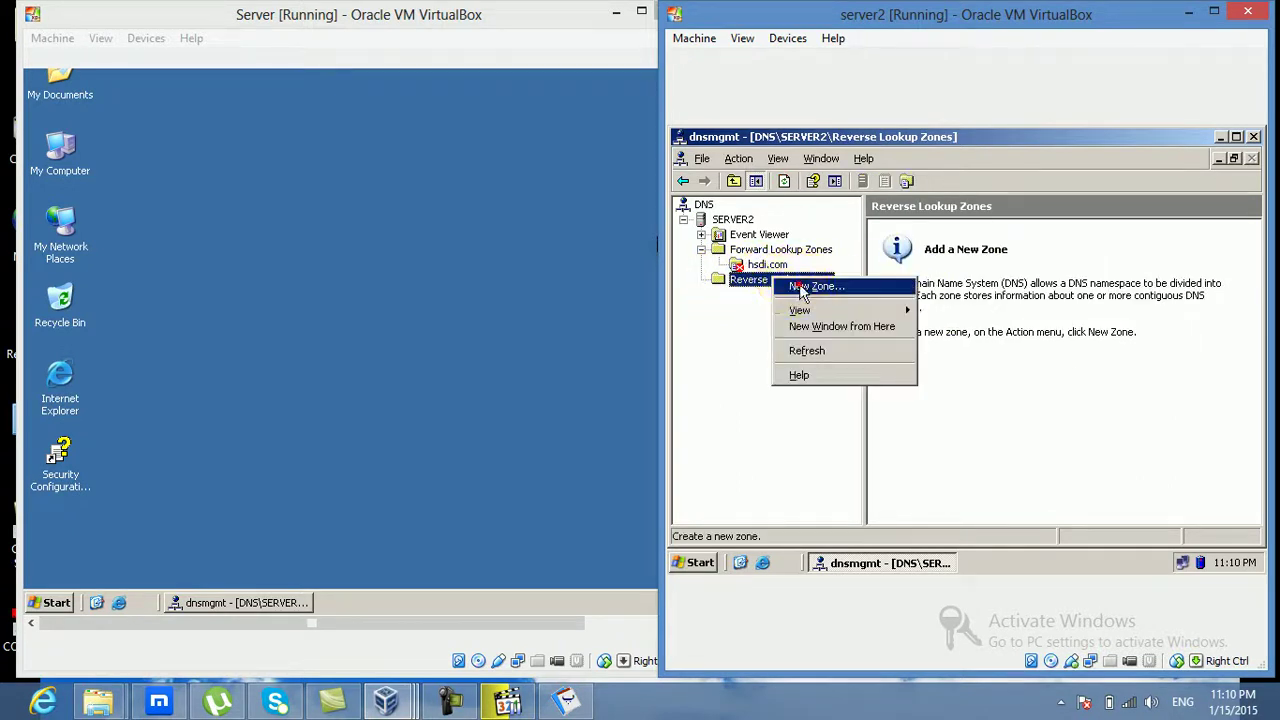
left_click(801, 288)
left_click(945, 480)
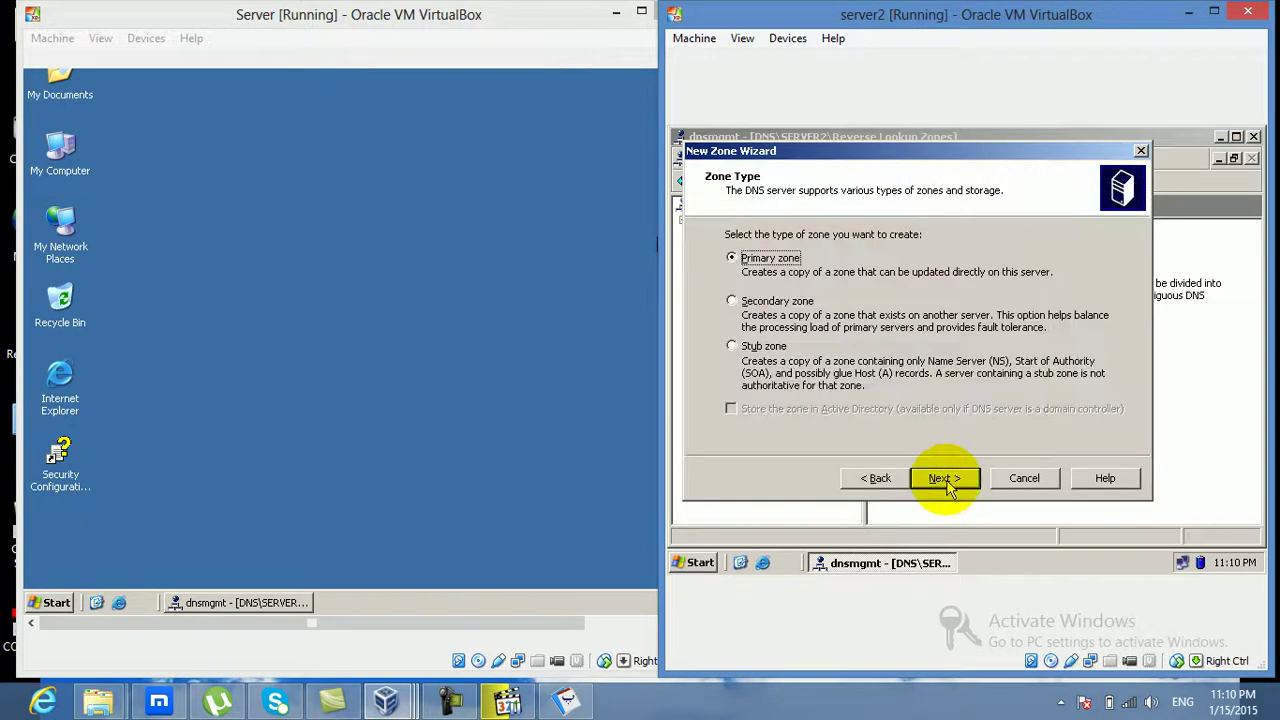
left_click(763, 305)
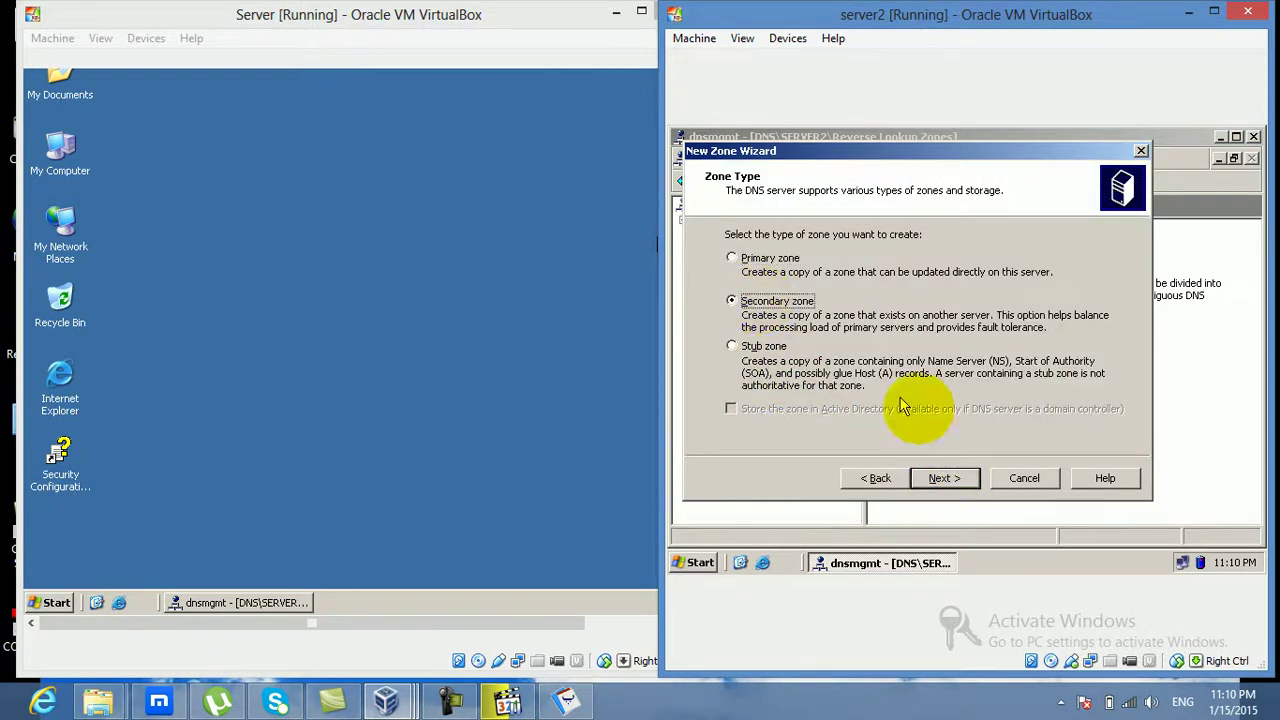
left_click(940, 477)
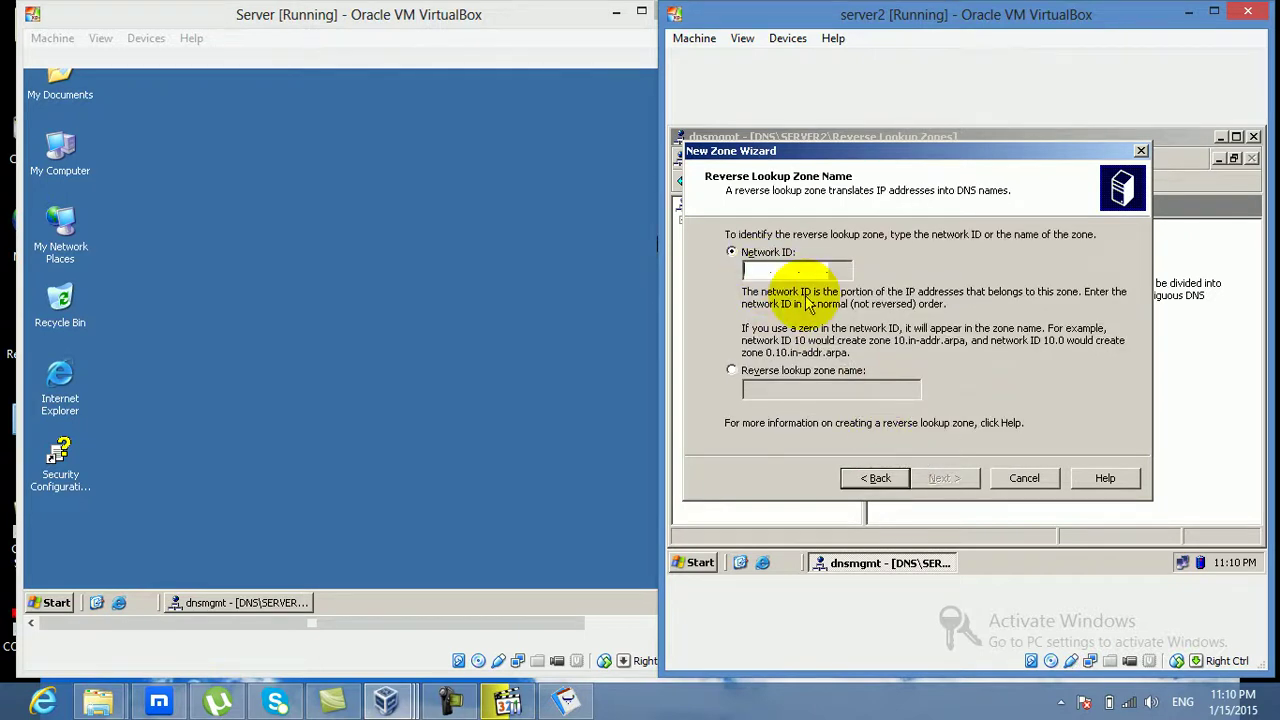
Enter network ID 192.168.0 and master server 192.168.0.1, then finish the zone.
type("192 .168 .0 .")
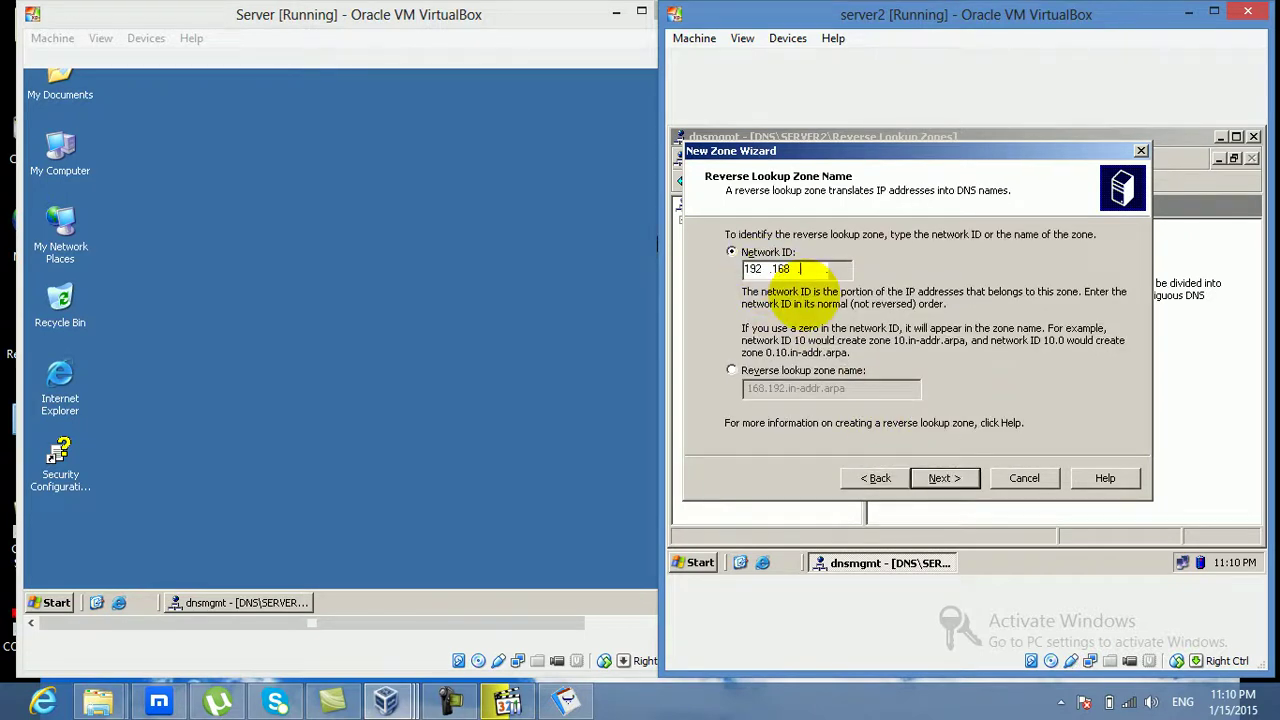
left_click(940, 477)
left_click(752, 290)
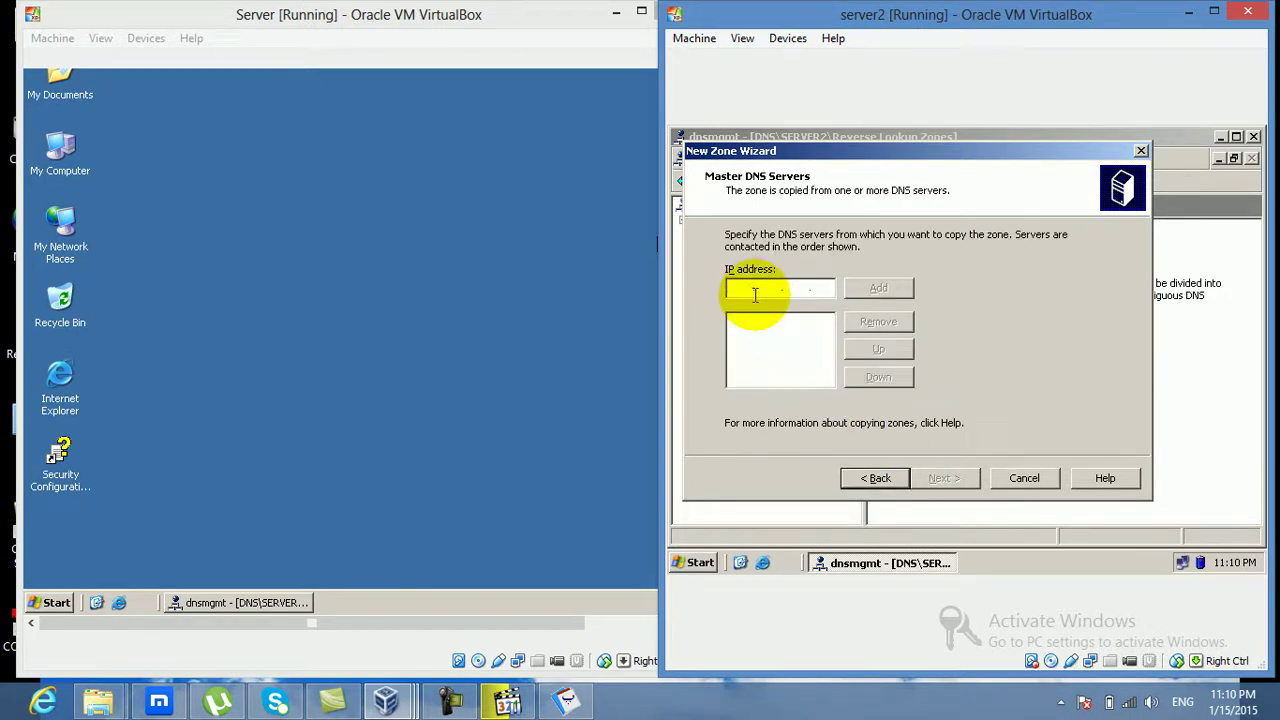
type("192 .168 .0 .1")
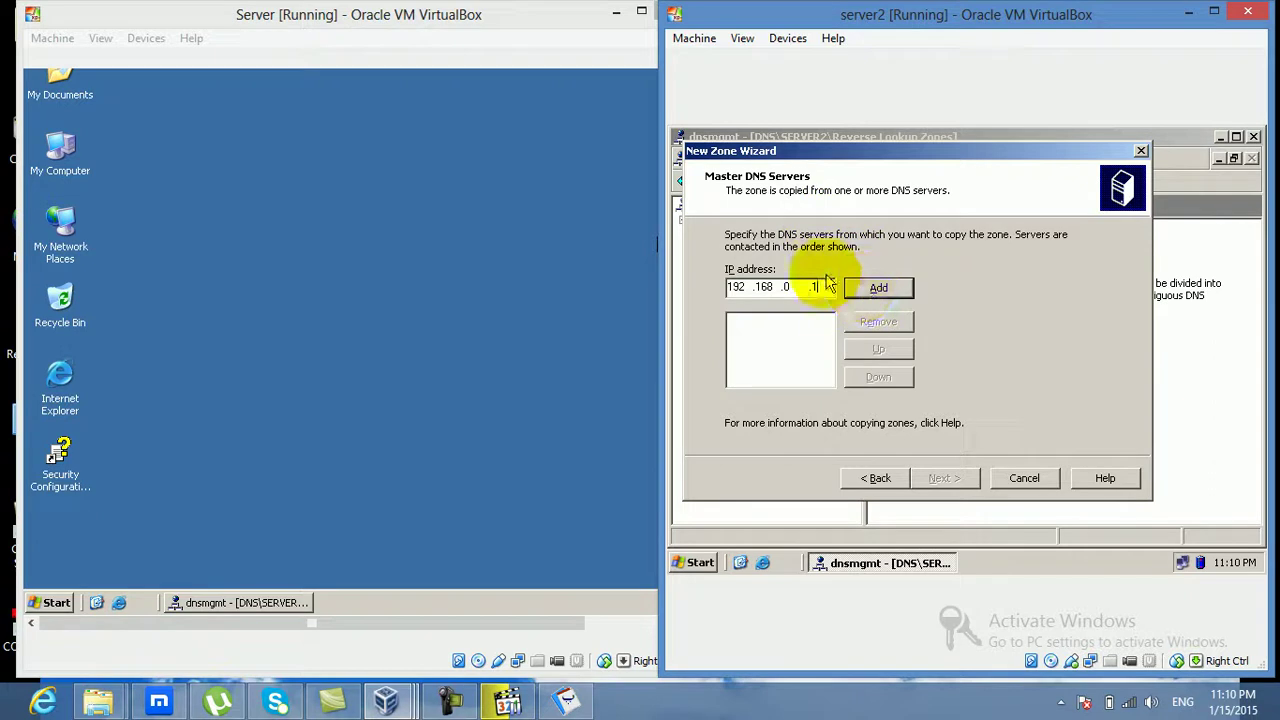
left_click(879, 290)
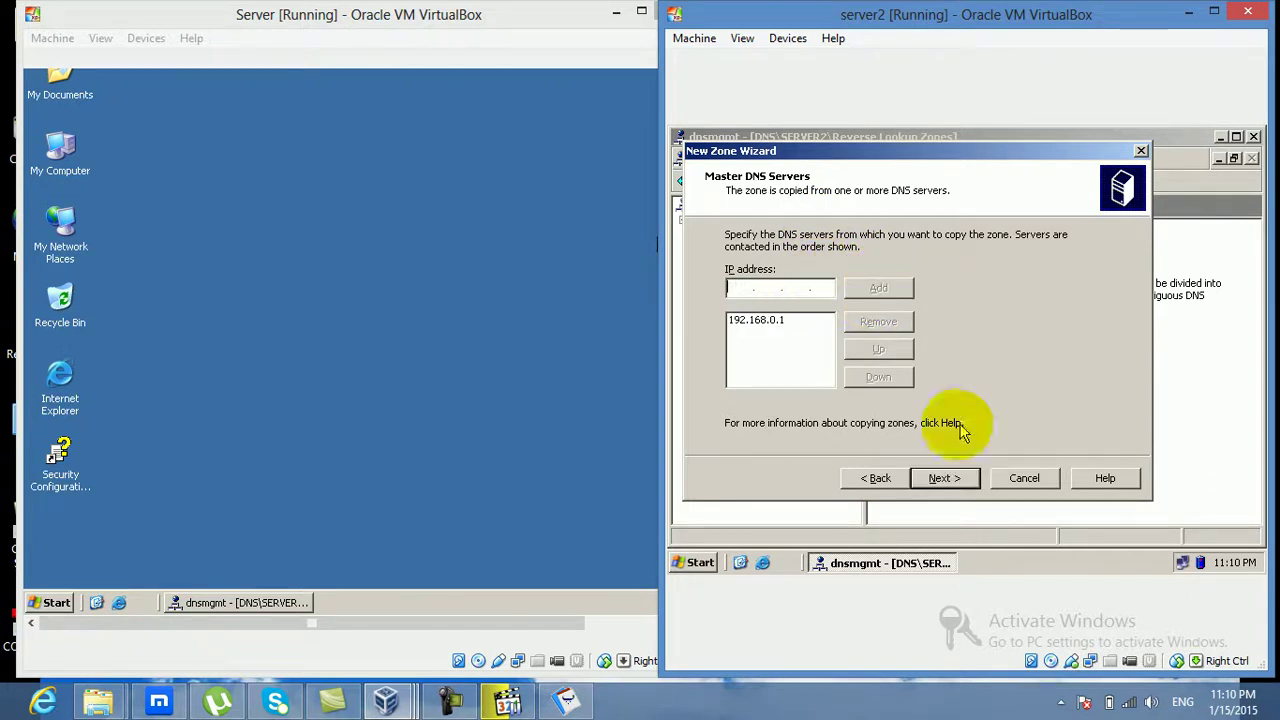
left_click(963, 479)
left_click(945, 478)
Inspect the new 192.168.0.x Subnet zone's records and hsdi.com's zone status.
left_click(760, 265)
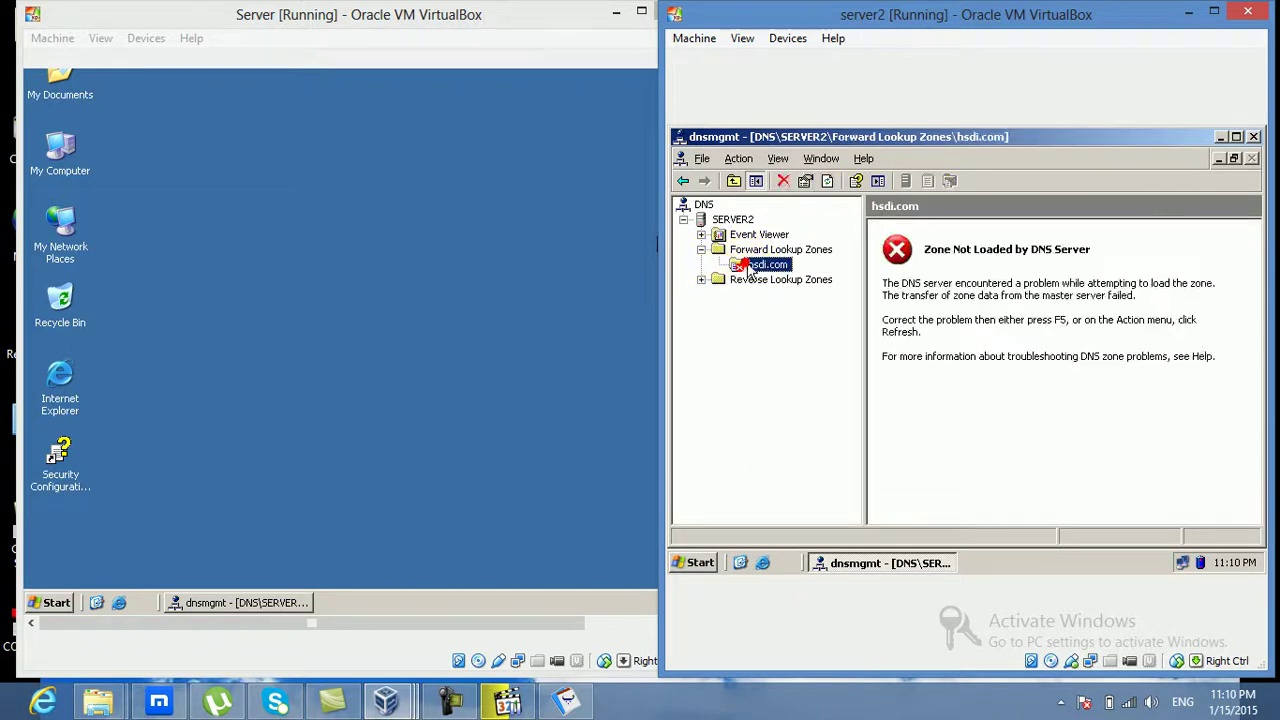
left_click(762, 280)
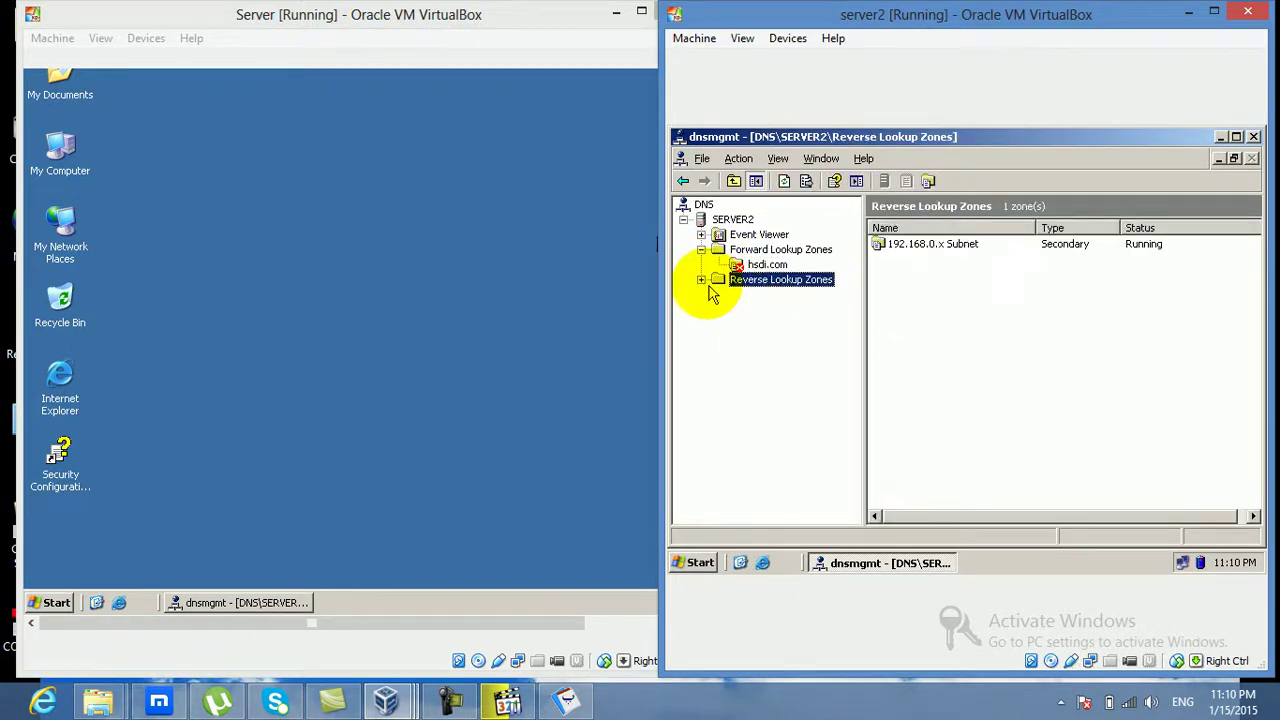
left_click(701, 280)
left_click(766, 298)
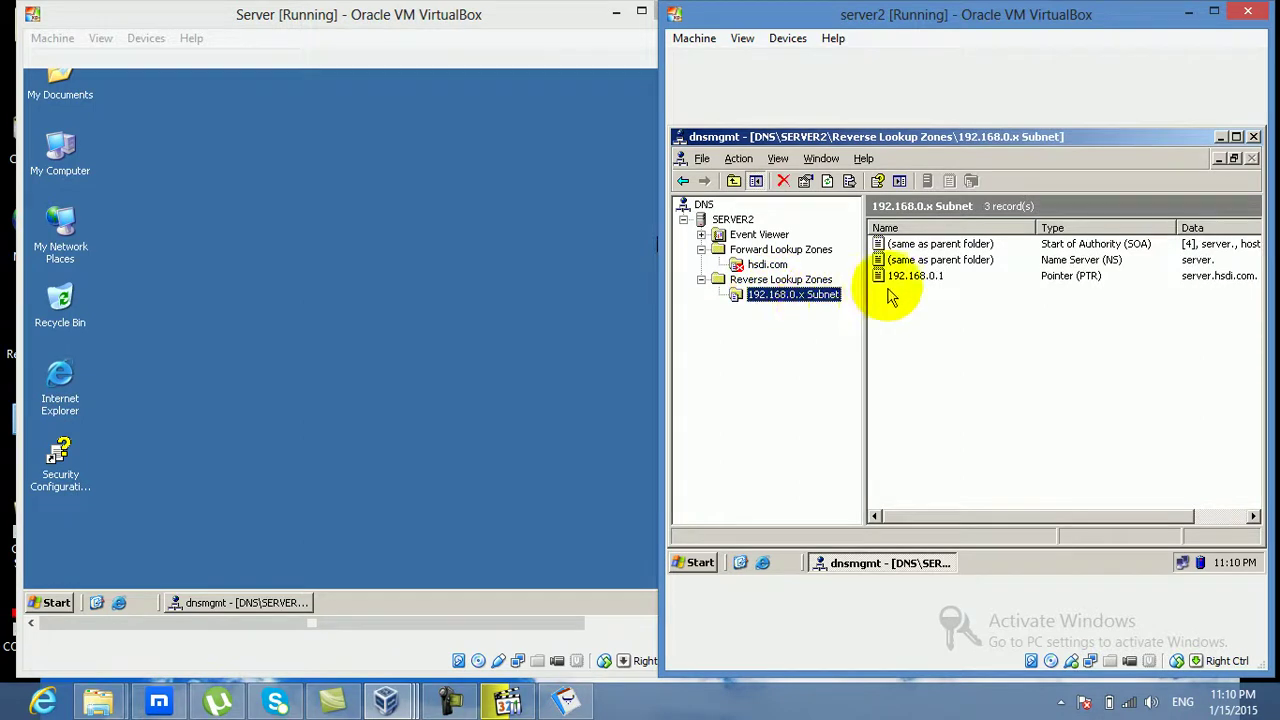
left_click(768, 265)
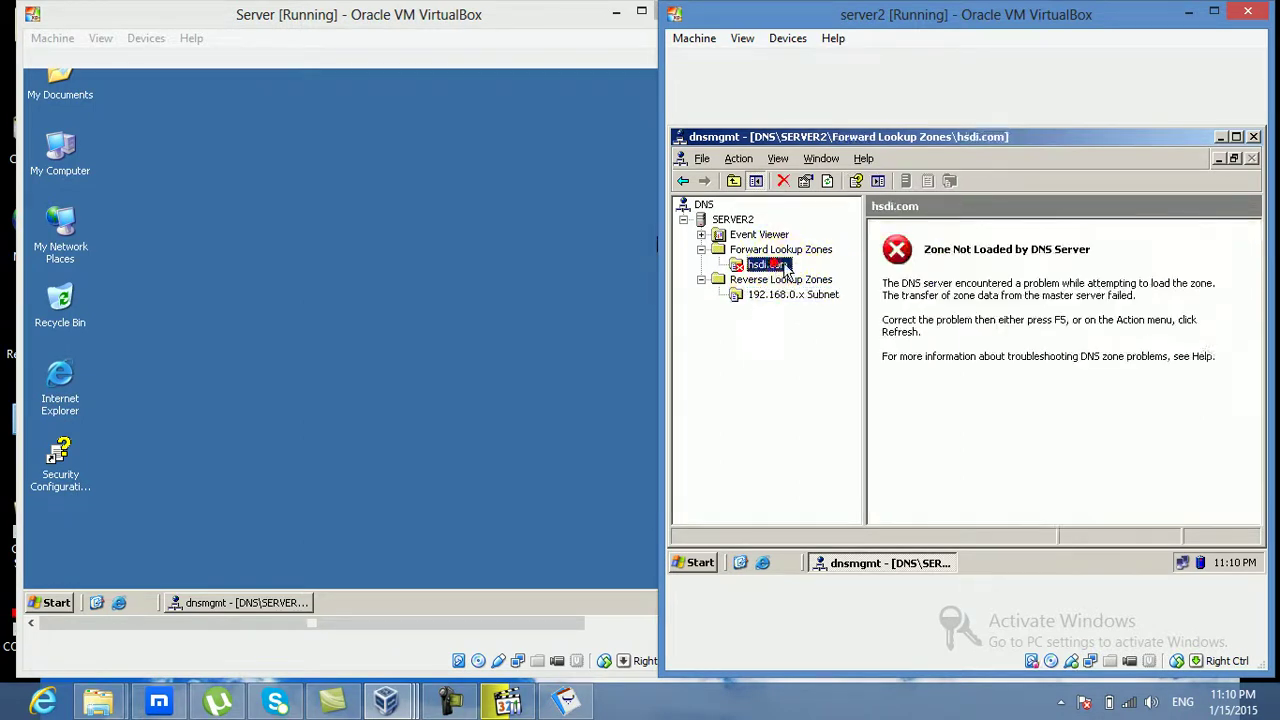
right_click(754, 262)
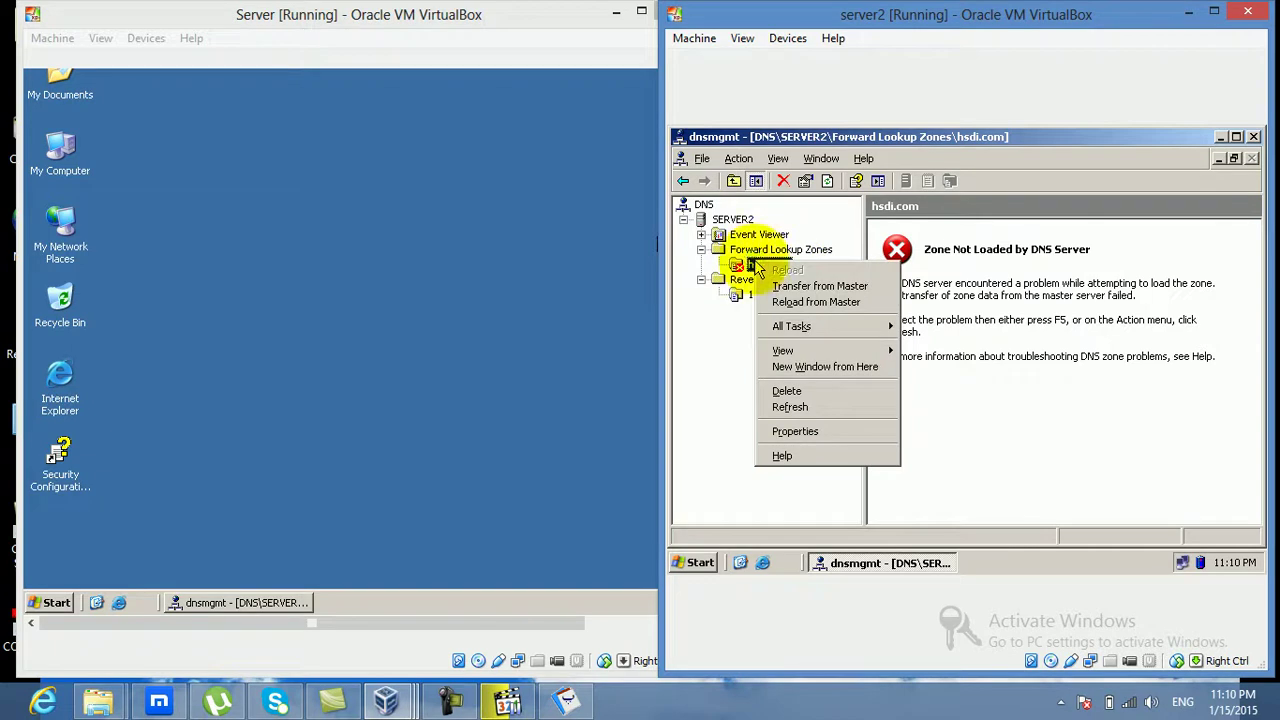
Try reloading hsdi.com from the master and dismiss the zone-locked error.
left_click(817, 304)
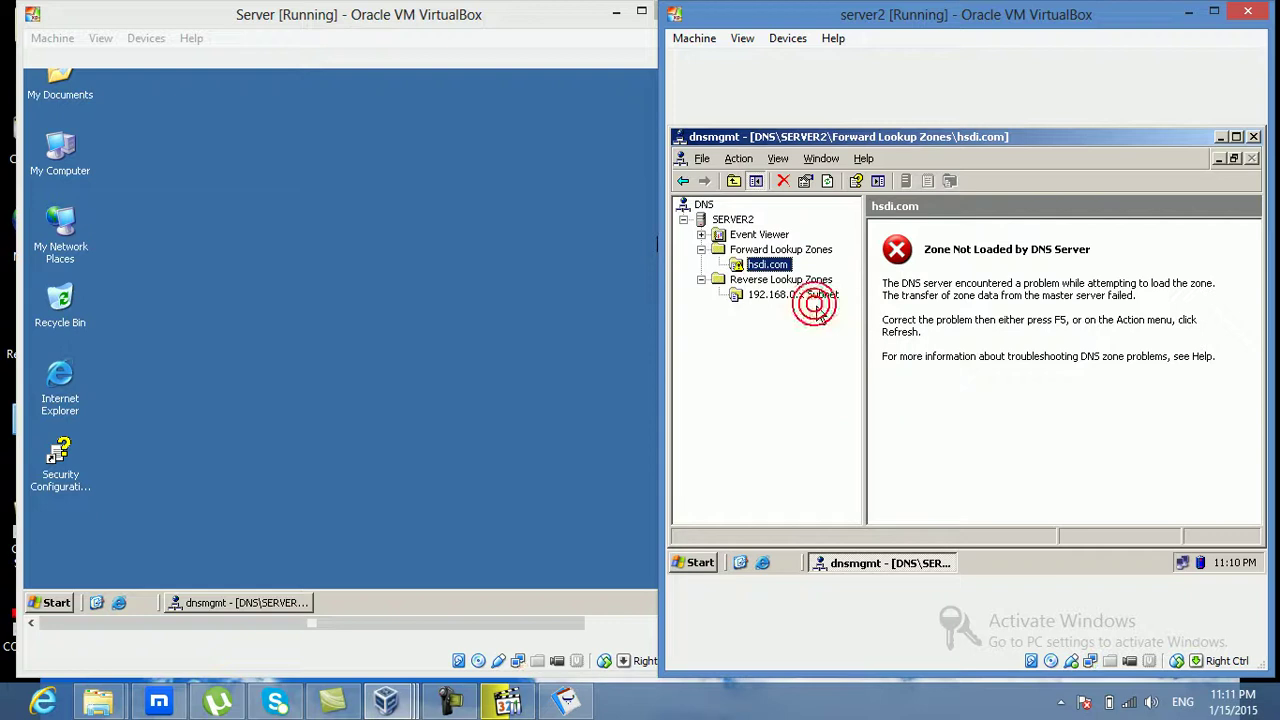
right_click(762, 266)
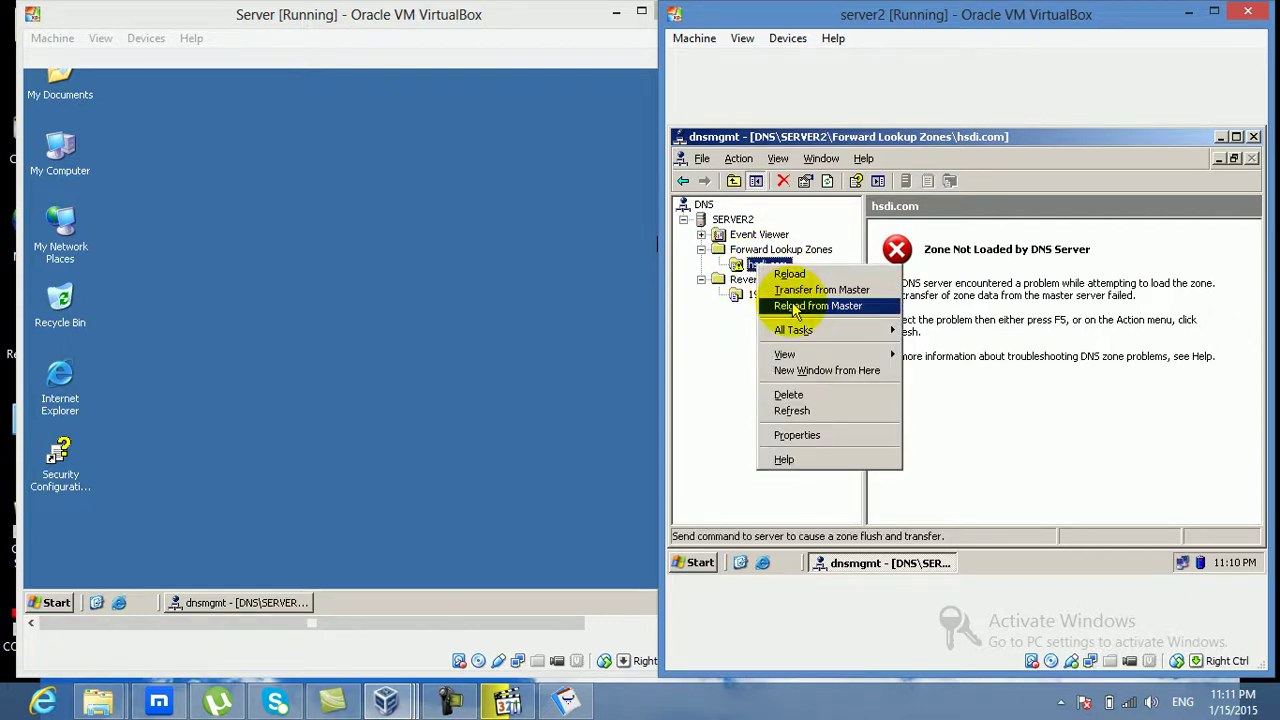
left_click(790, 273)
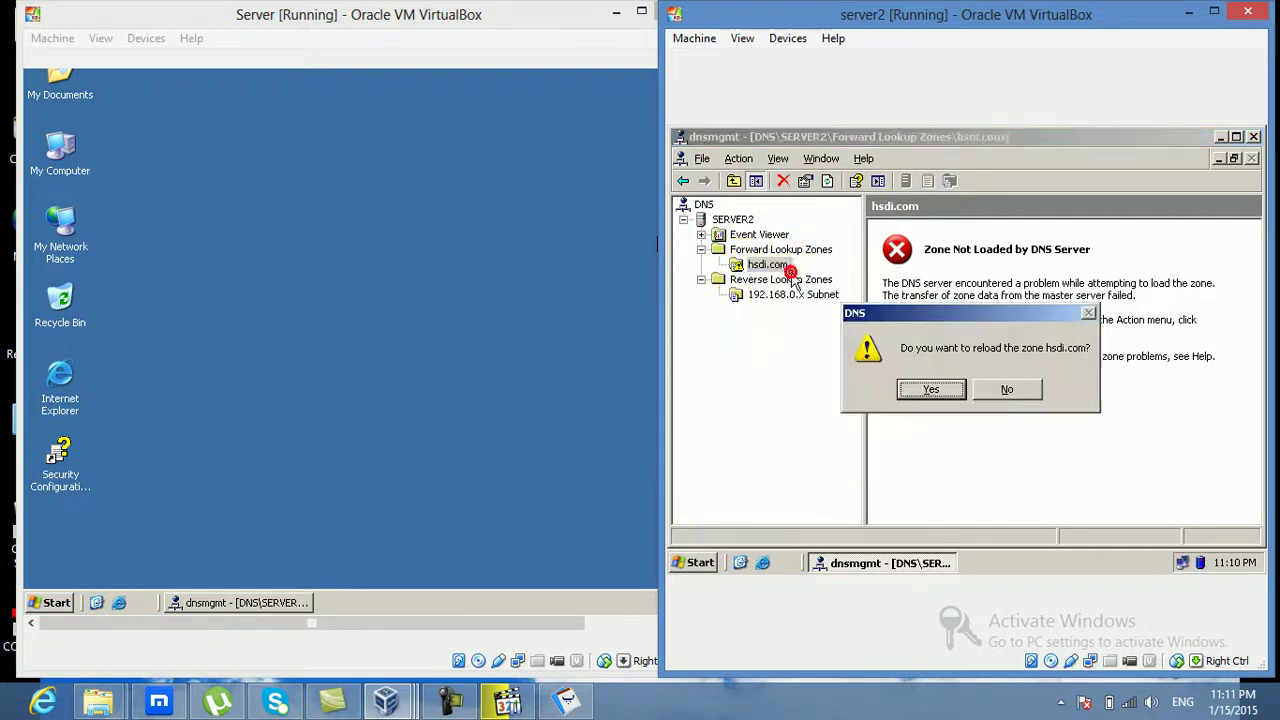
left_click(940, 390)
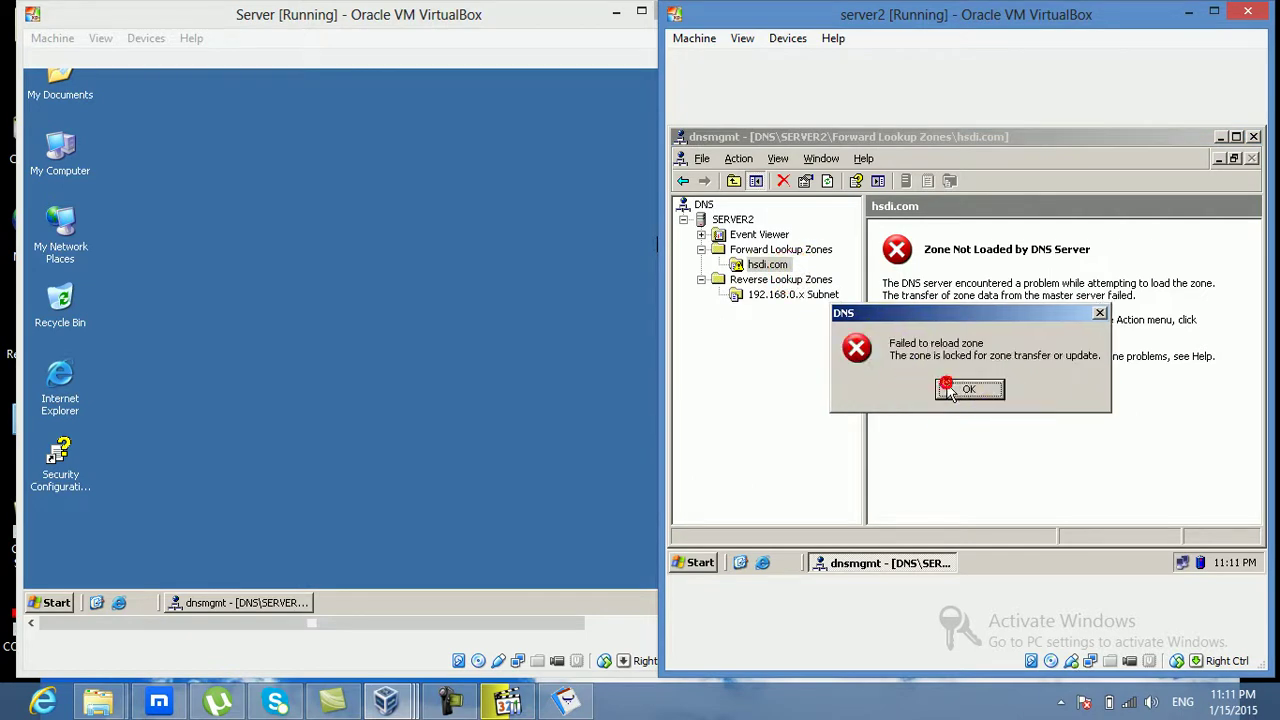
left_click(965, 389)
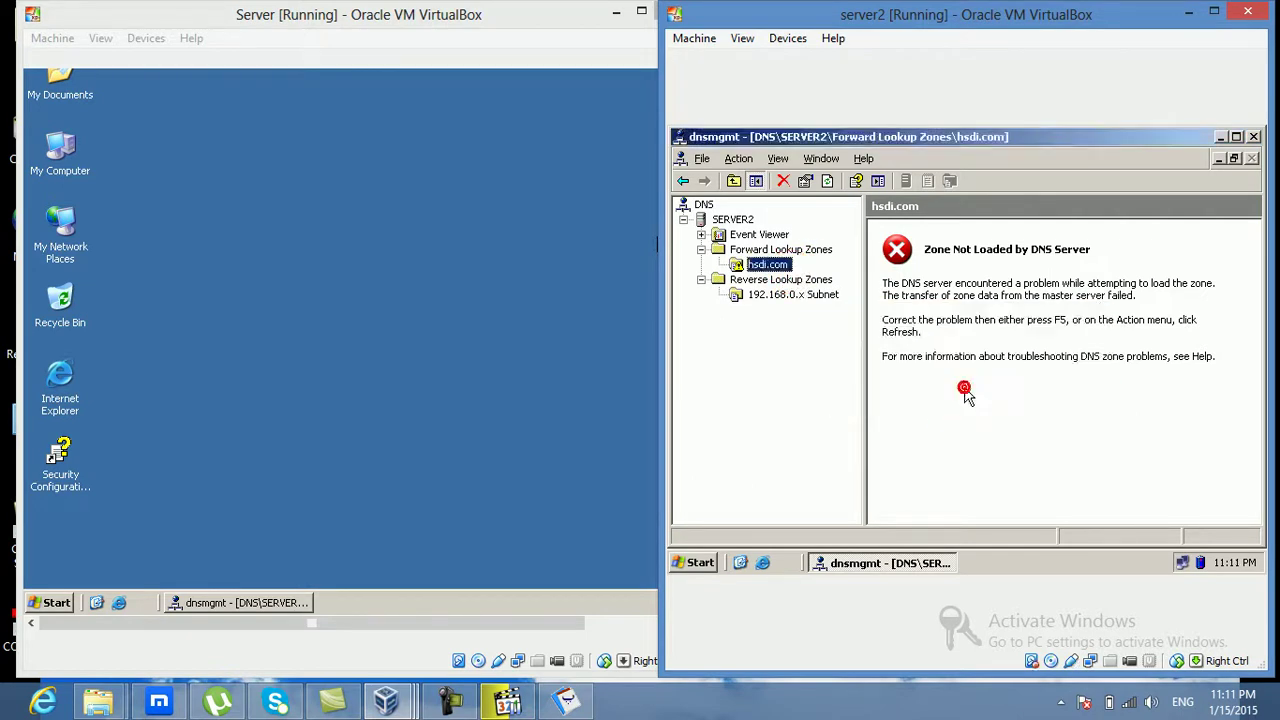
Run Transfer from Master on hsdi.com and confirm both zones now show records.
left_click(795, 294)
left_click(766, 264)
right_click(768, 265)
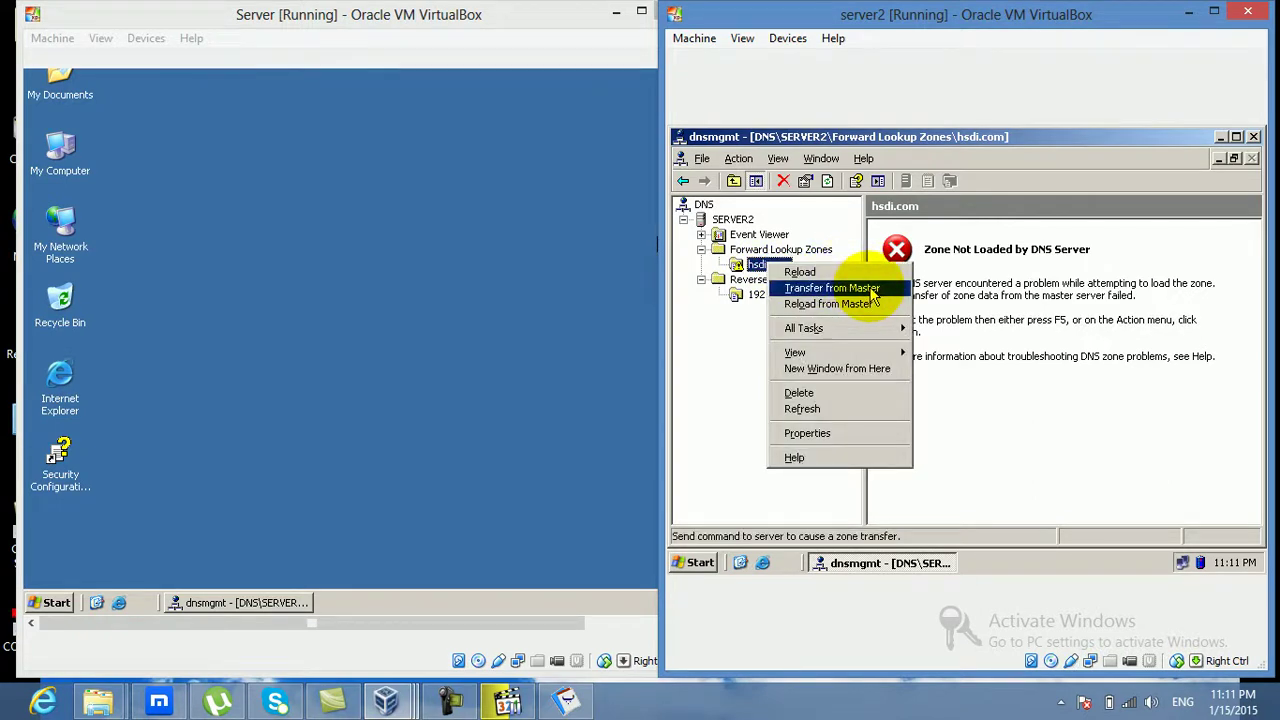
left_click(870, 289)
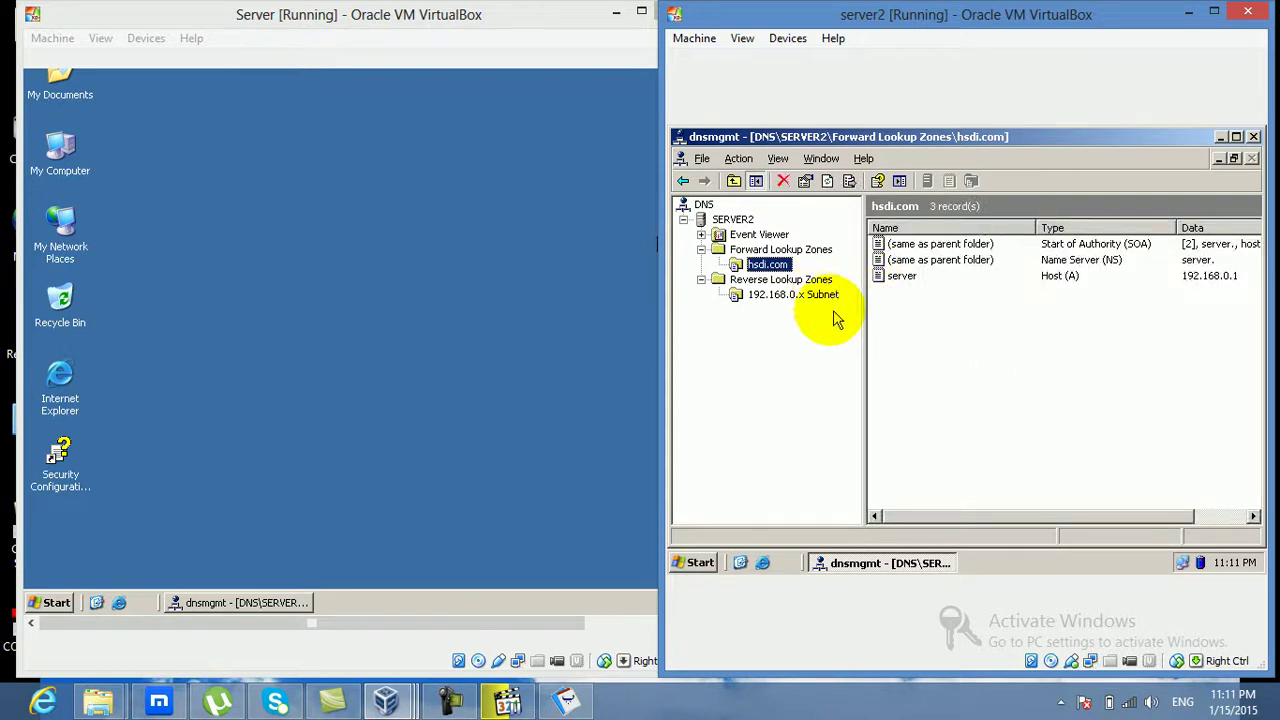
left_click(787, 294)
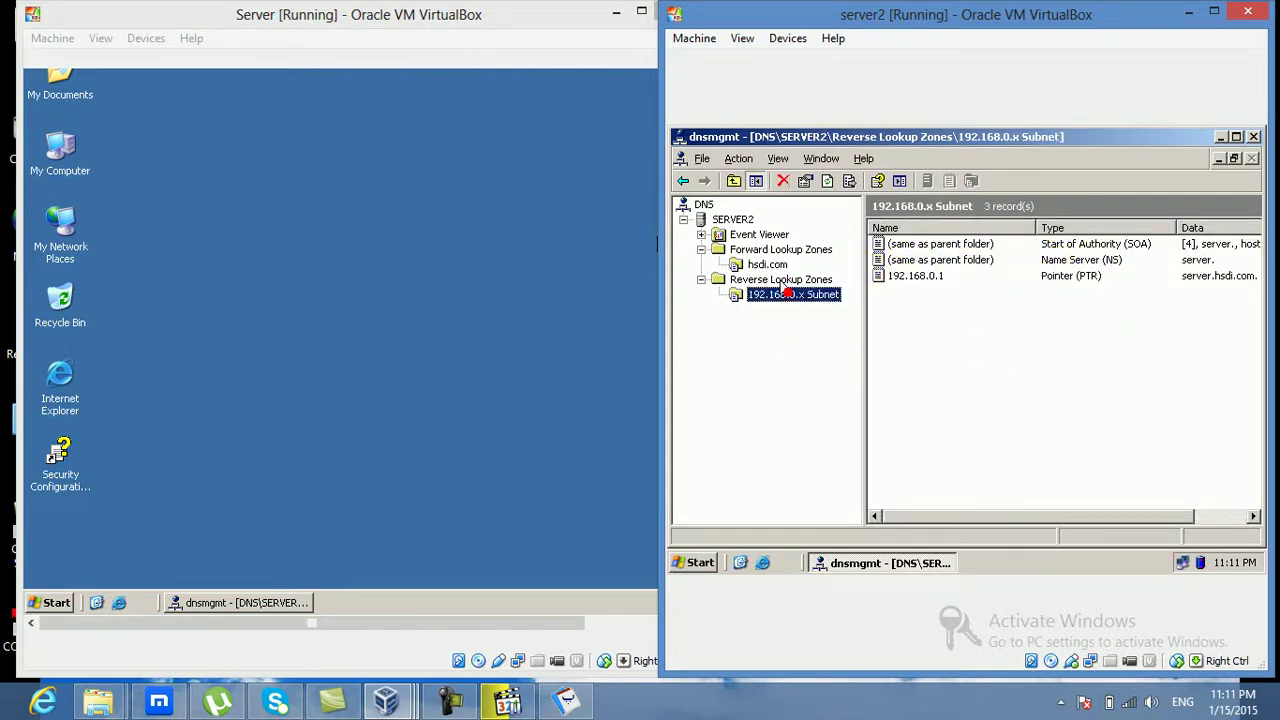
left_click(780, 249)
left_click(767, 264)
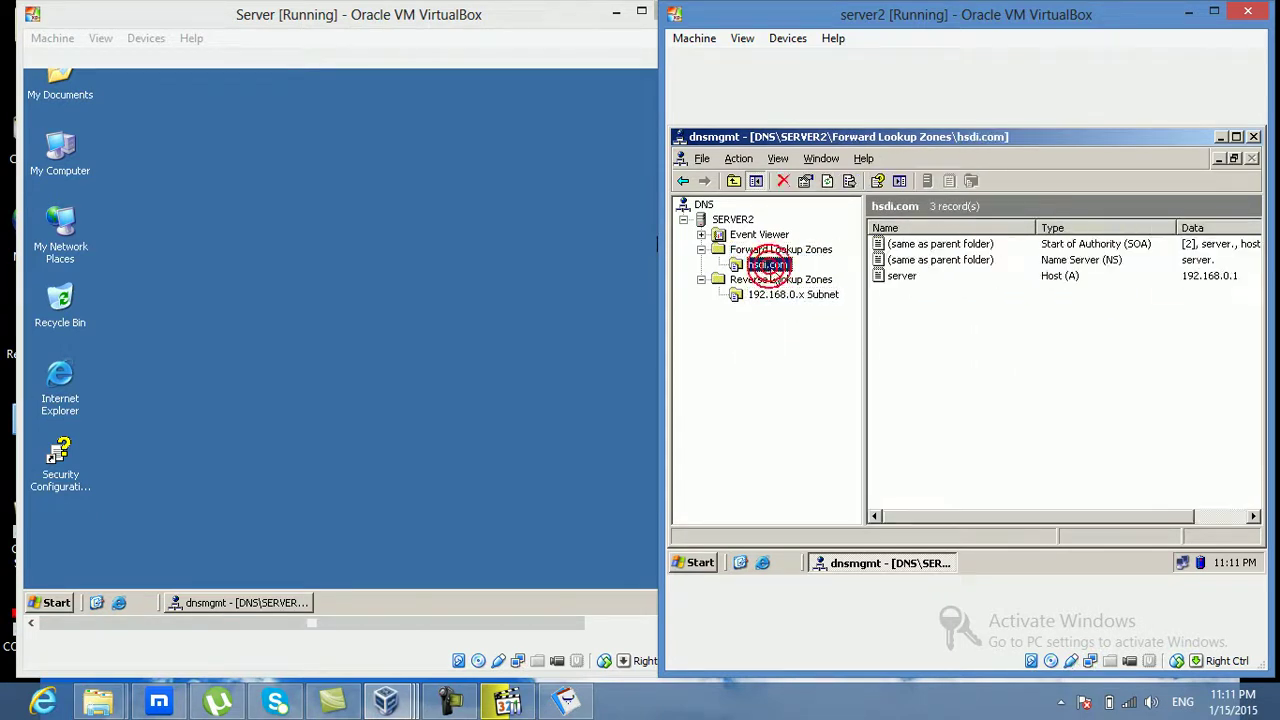
Compare the primary Server's hsdi.com and 192.168.0.x Subnet records against server2's copies.
left_click(565, 248)
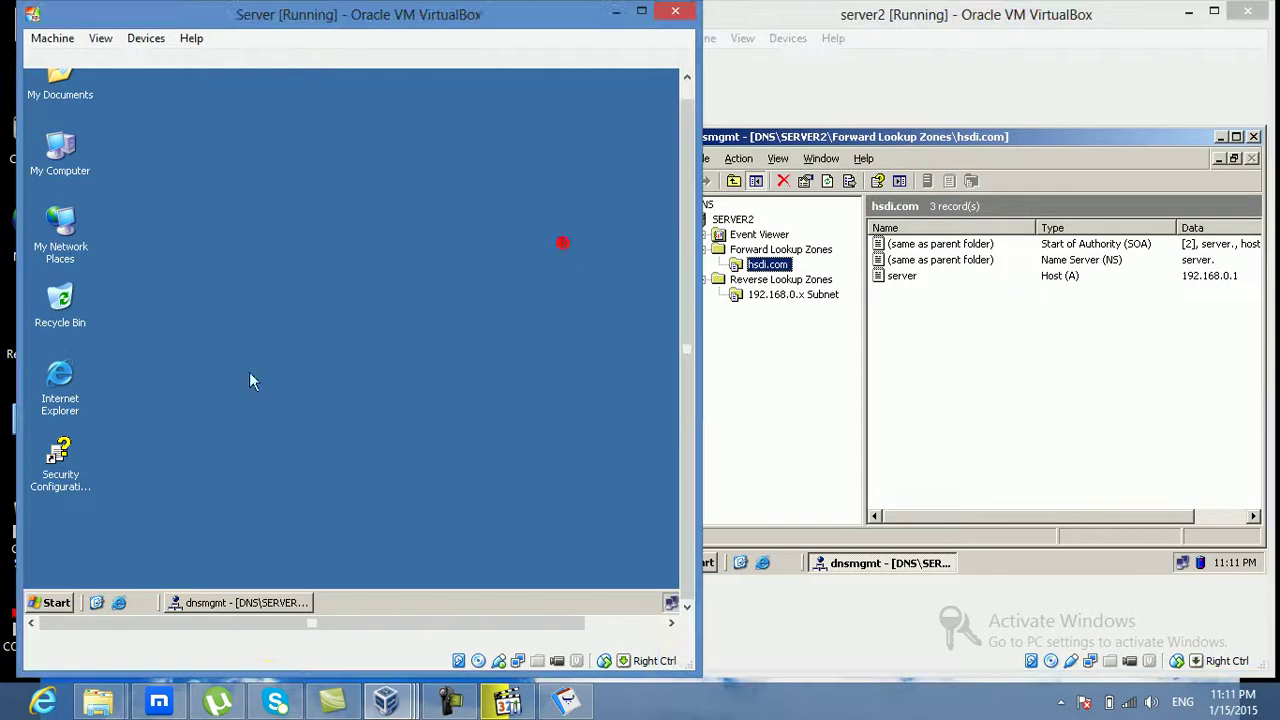
left_click(268, 603)
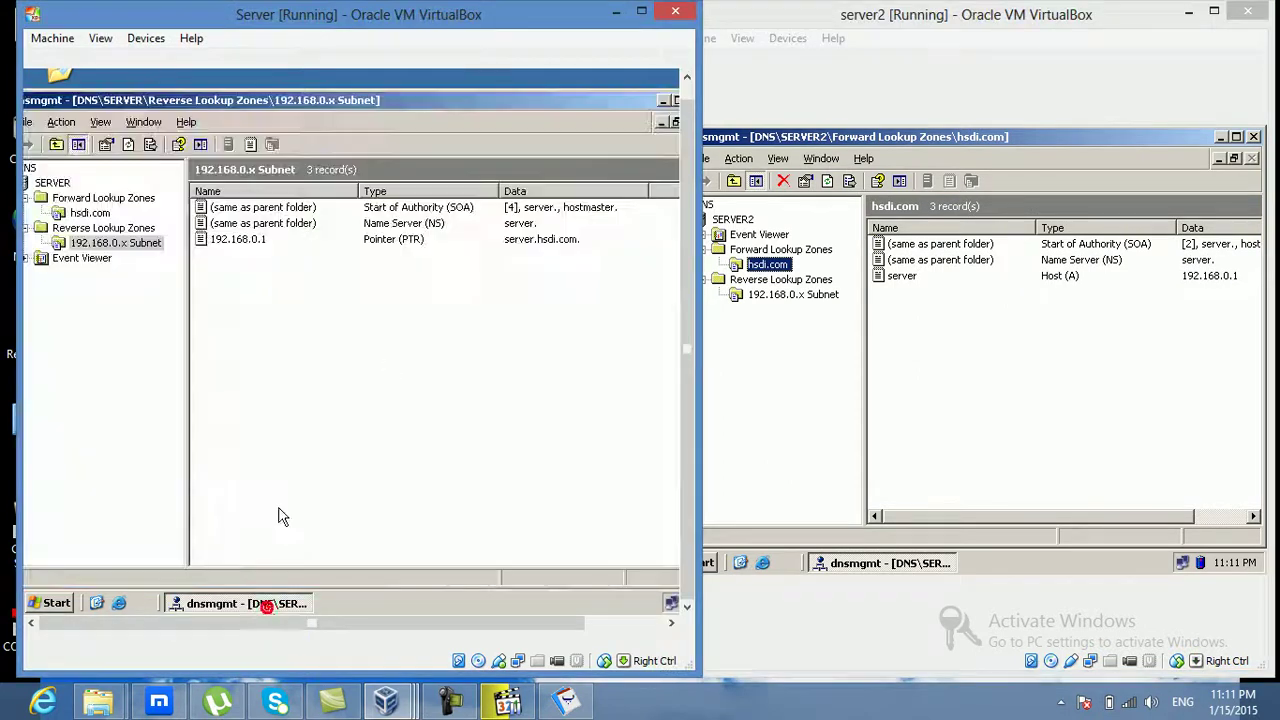
left_click(86, 213)
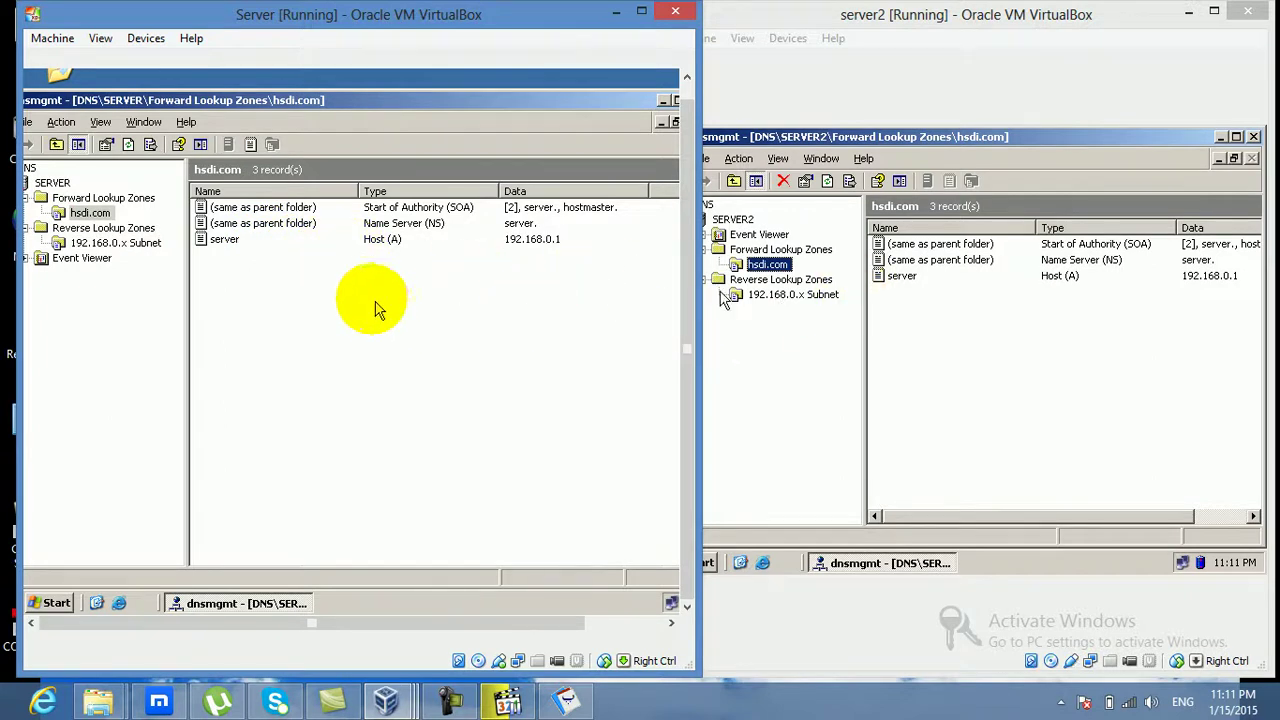
left_click(115, 243)
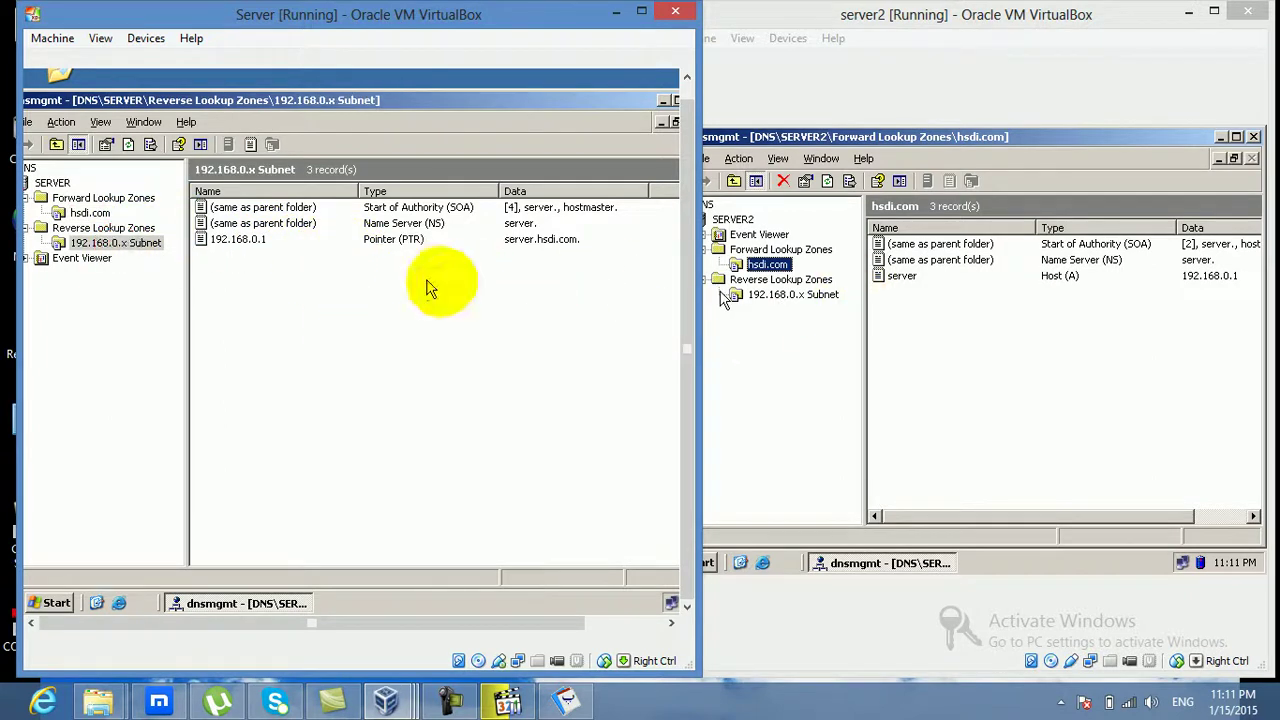
left_click(812, 297)
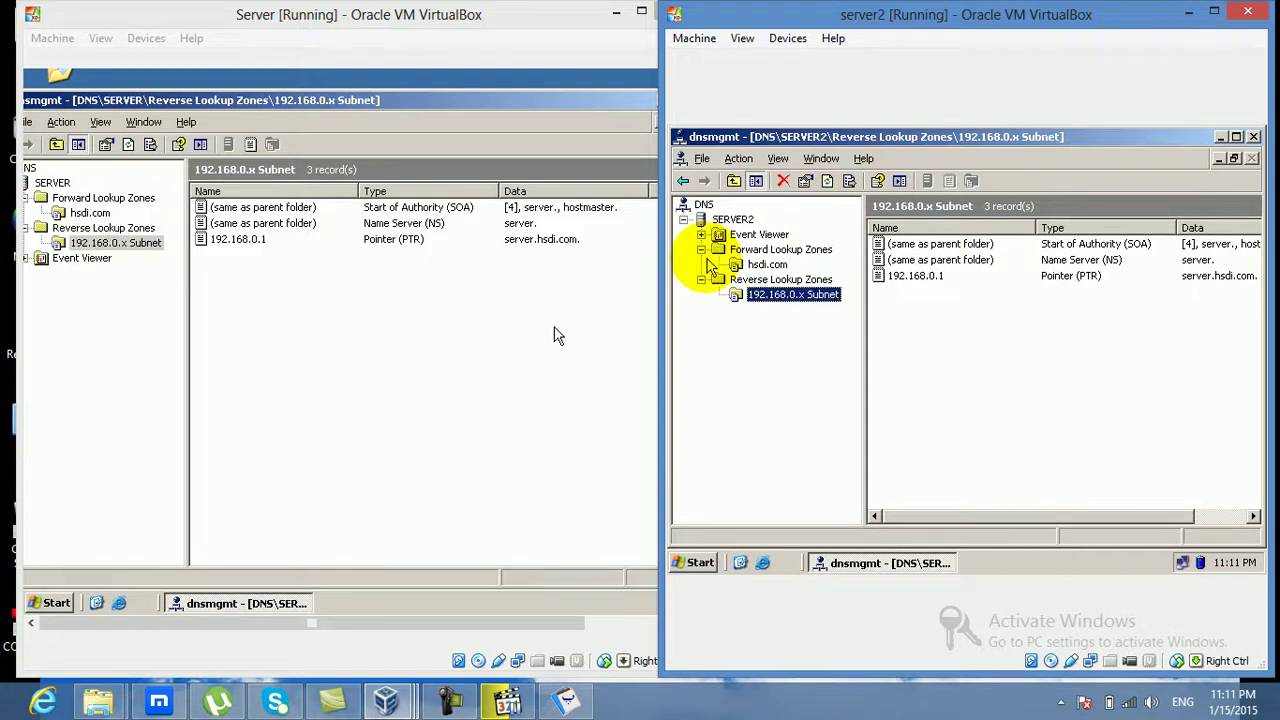
left_click(674, 254)
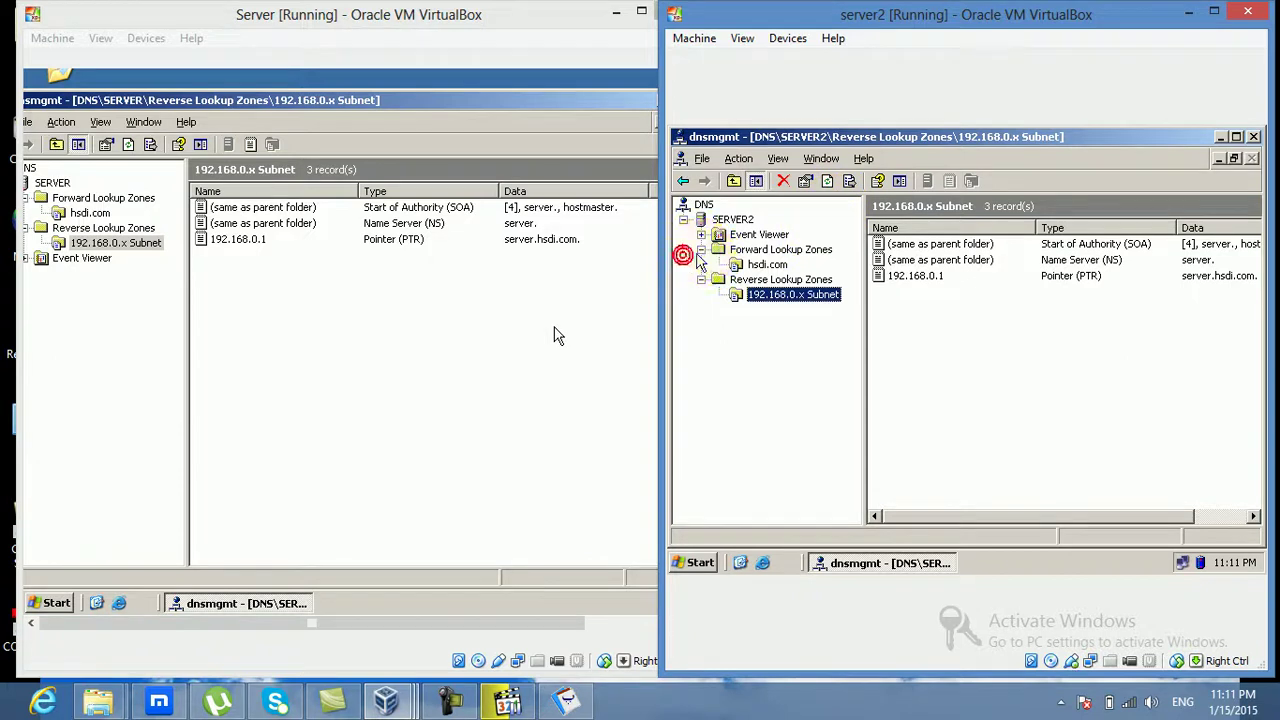
left_click(447, 349)
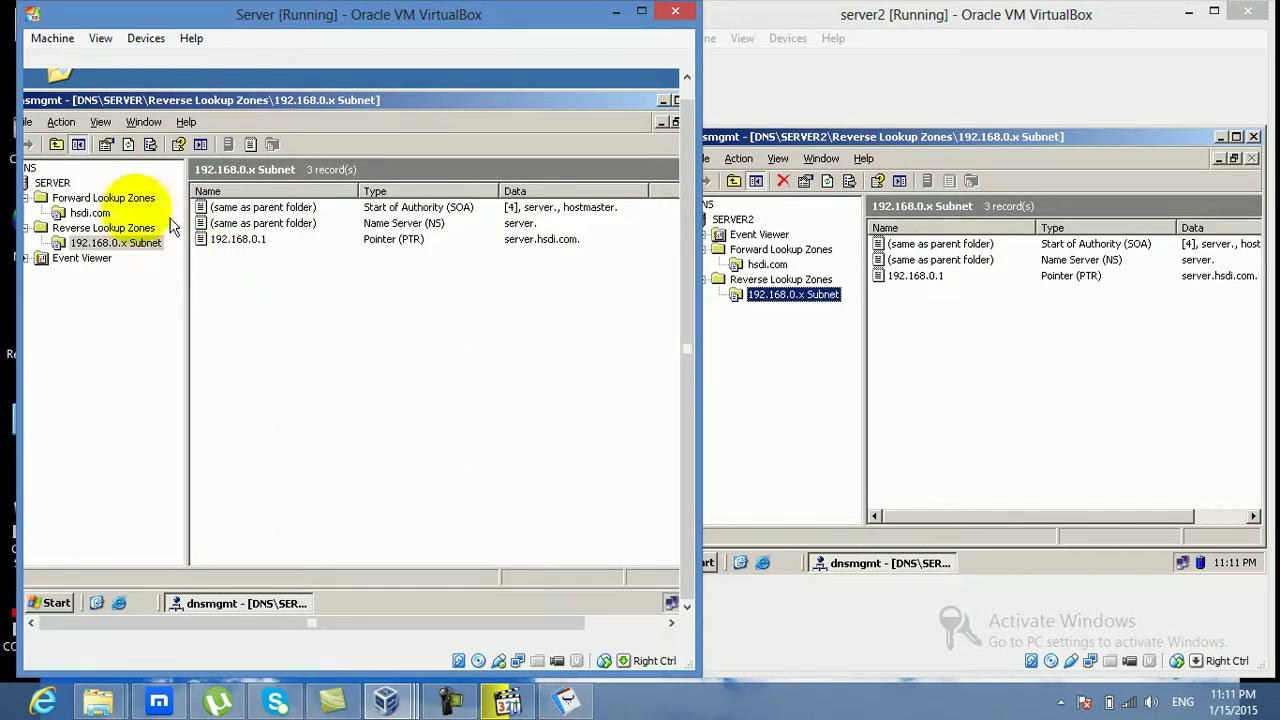
left_click(89, 213)
right_click(331, 313)
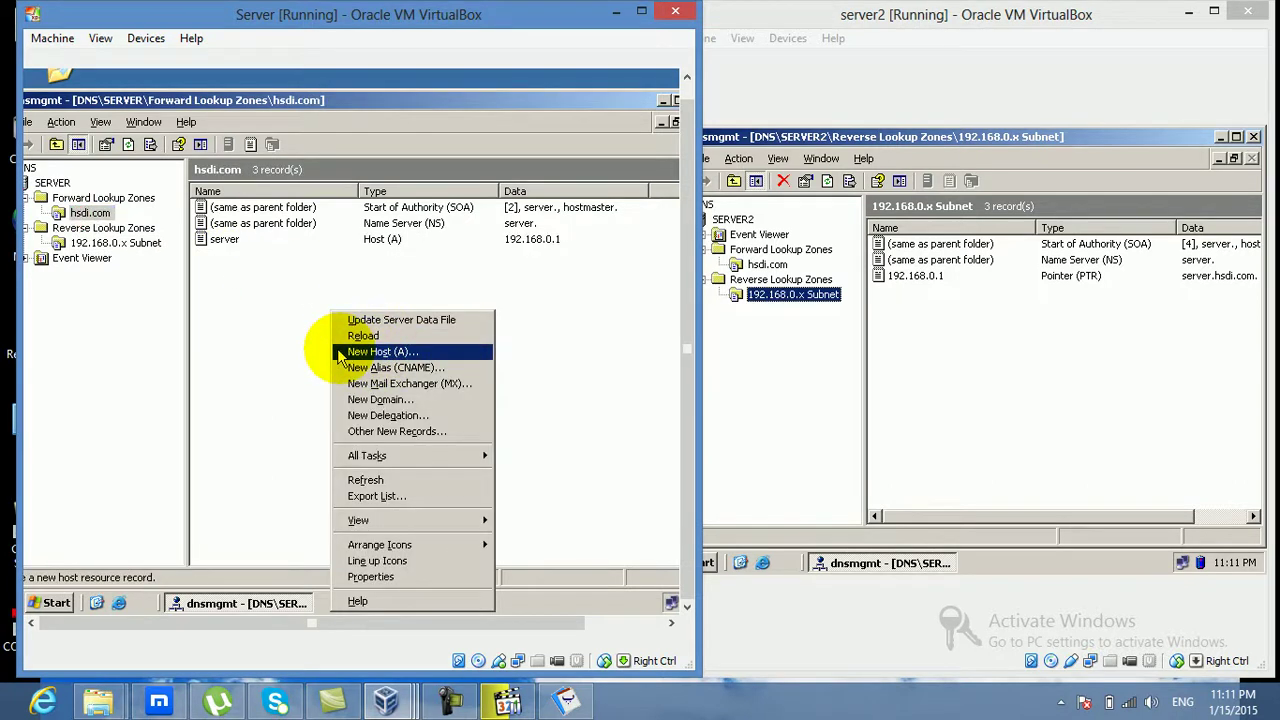
left_click(340, 354)
type("192.168.0.20")
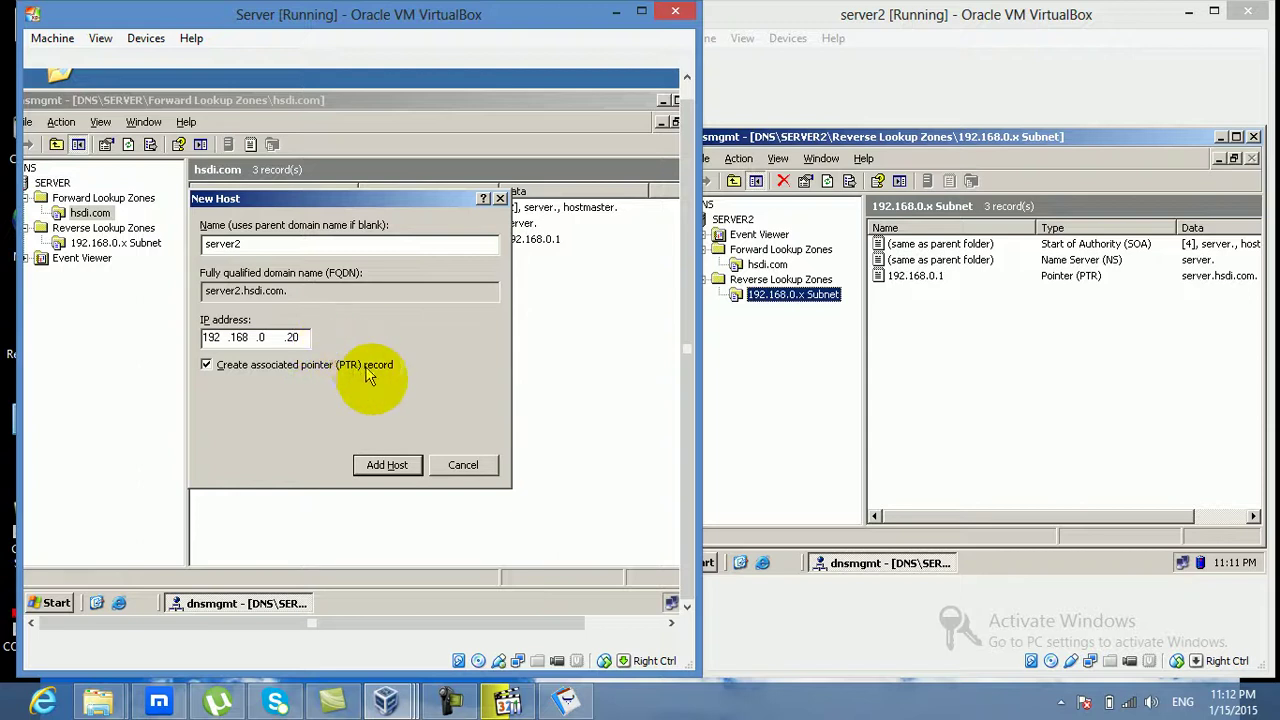
left_click(395, 464)
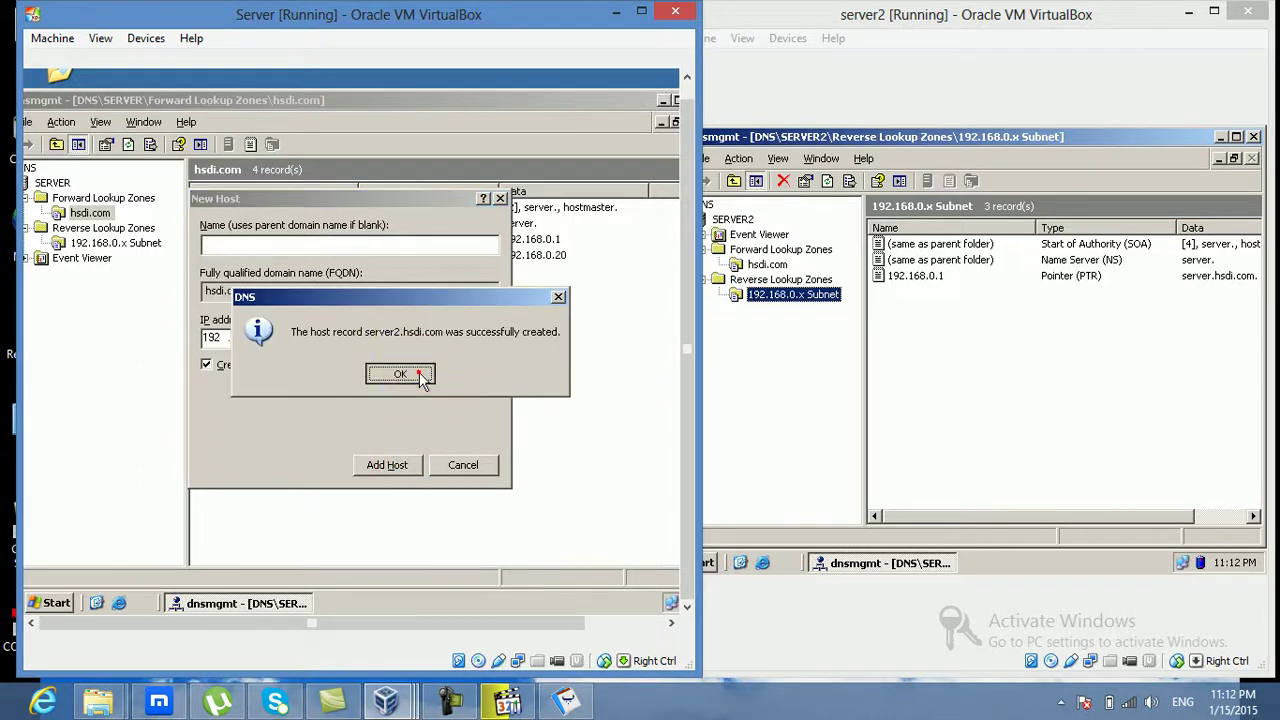
left_click(418, 373)
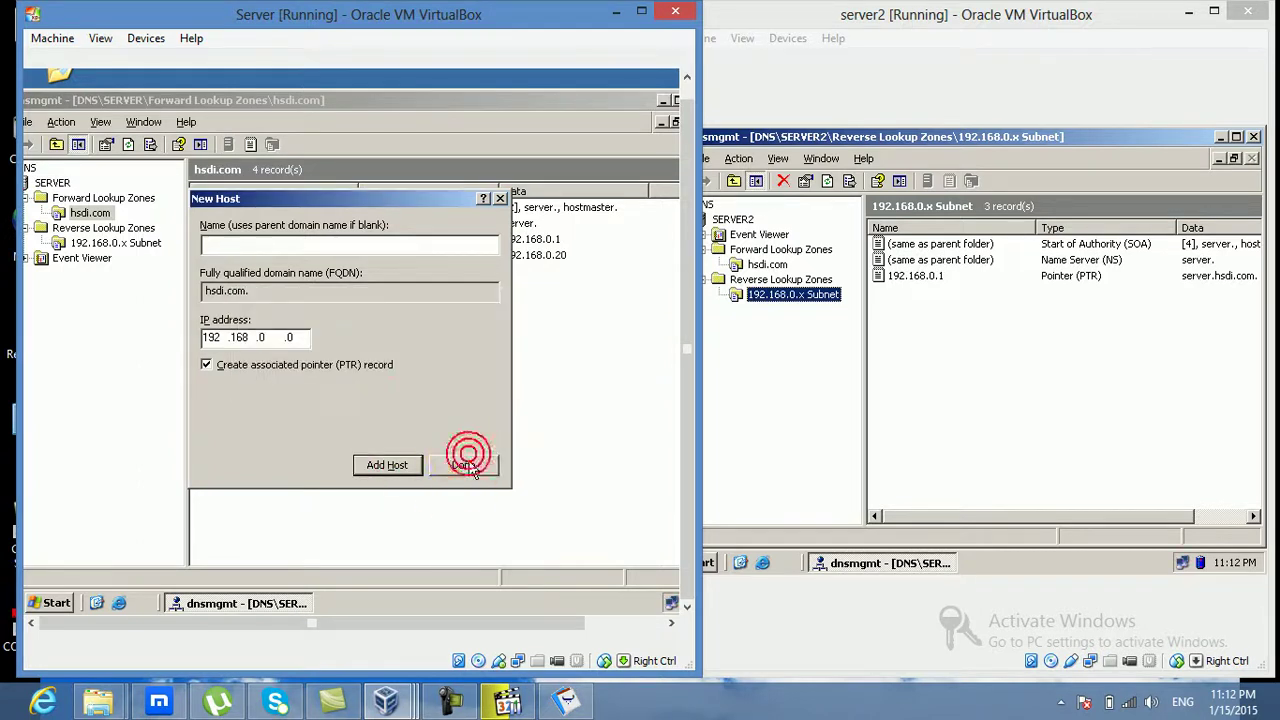
left_click(465, 465)
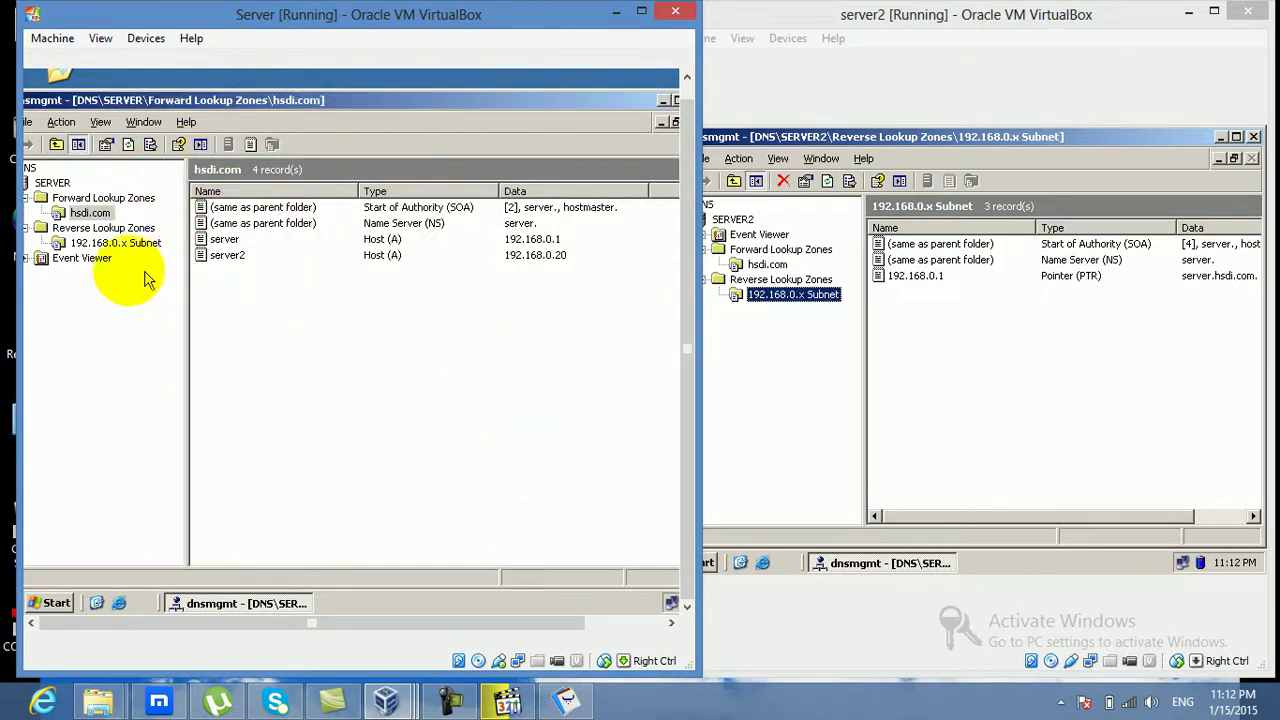
left_click(100, 243)
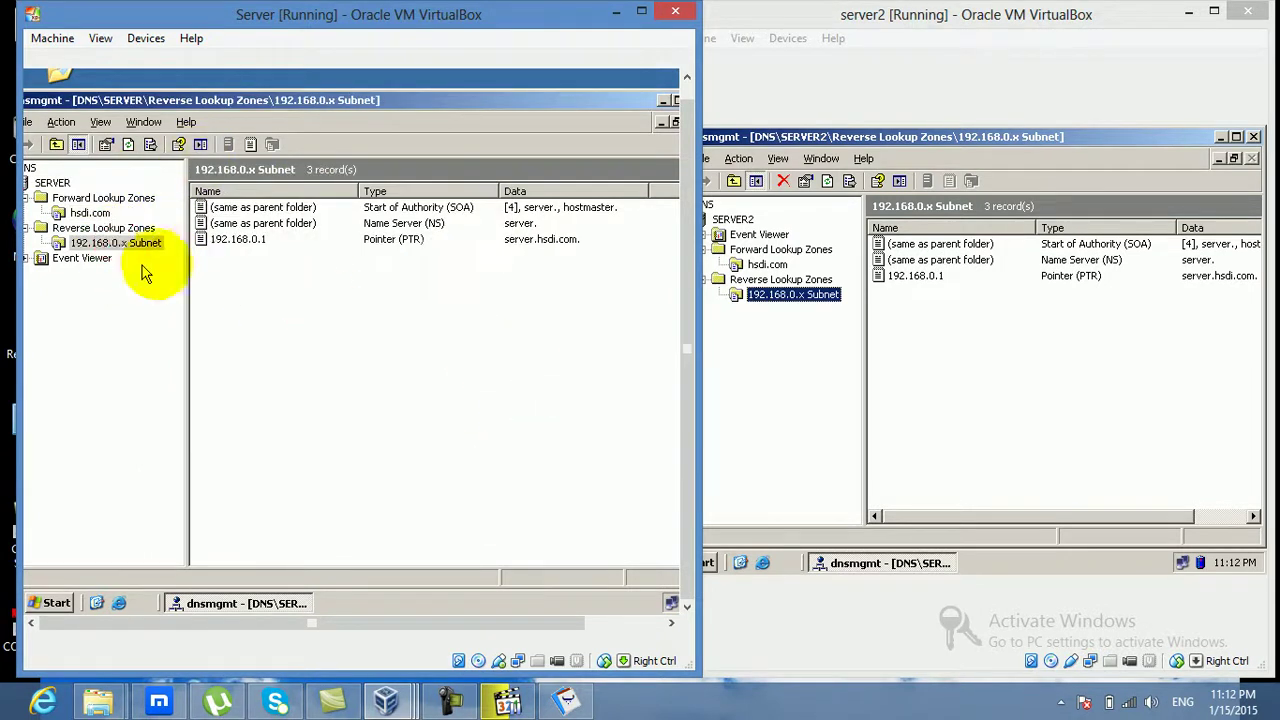
left_click(128, 144)
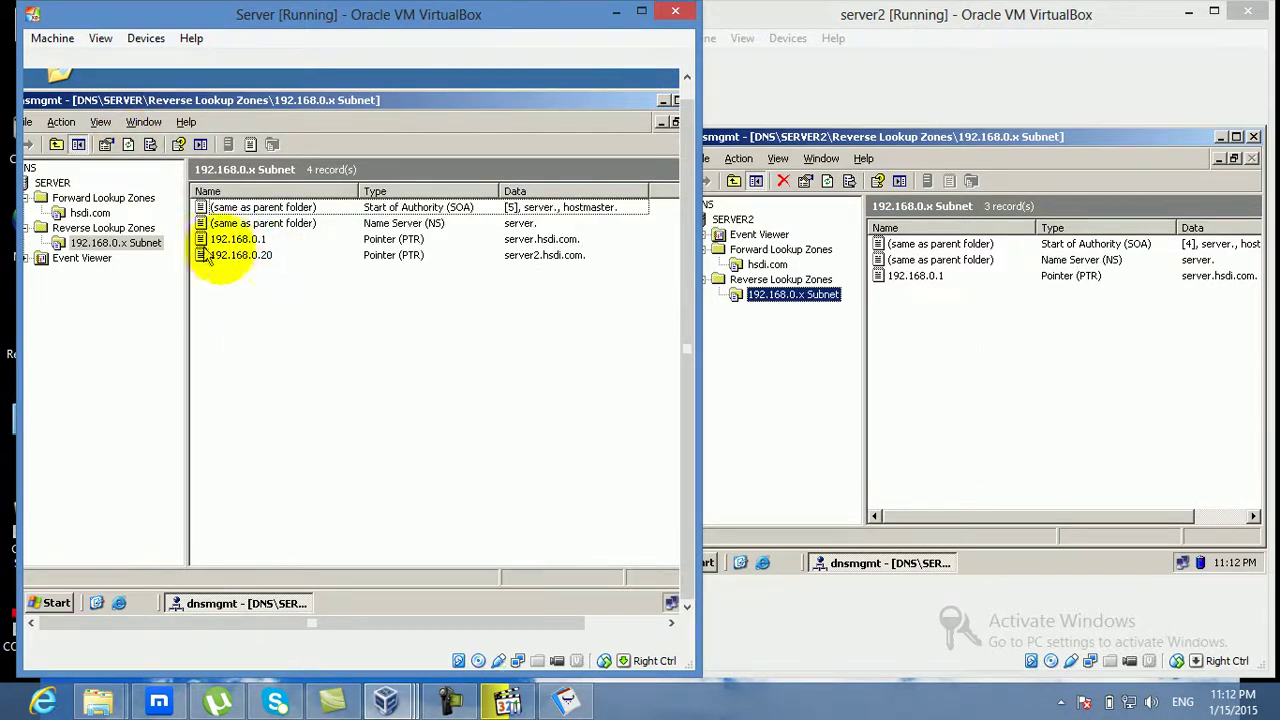
right_click(236, 257)
left_click(279, 270)
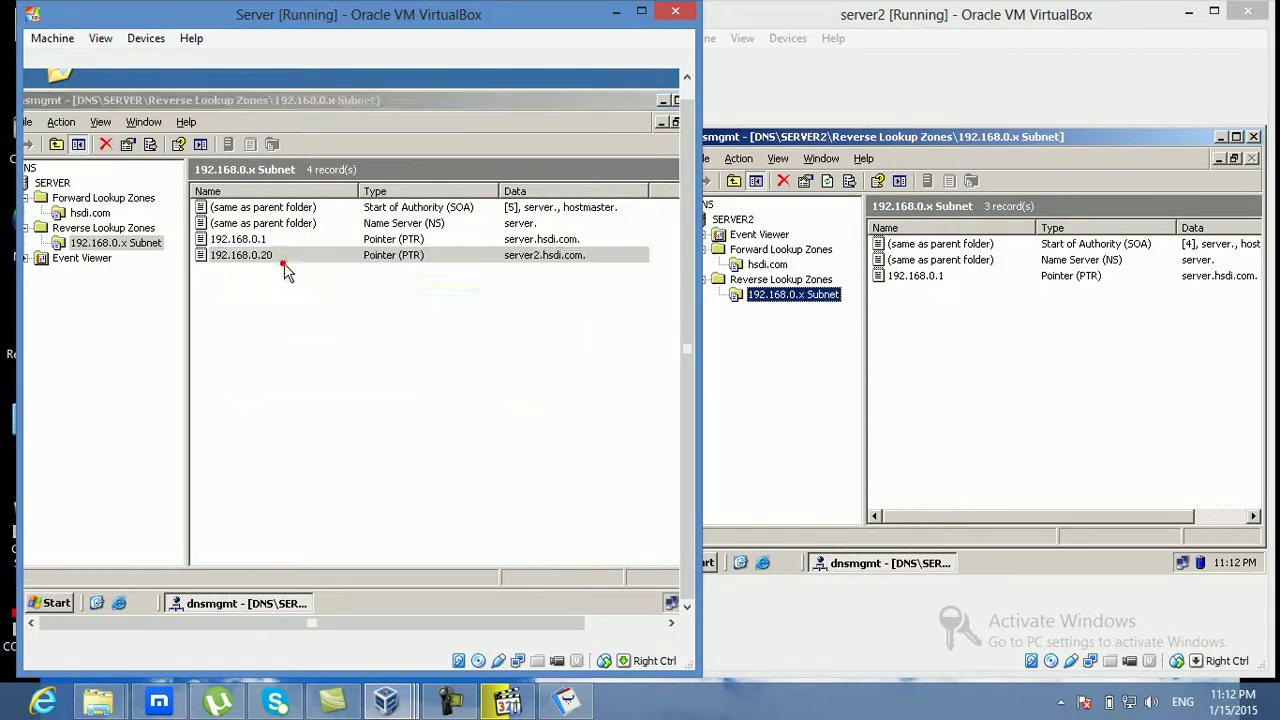
left_click(363, 373)
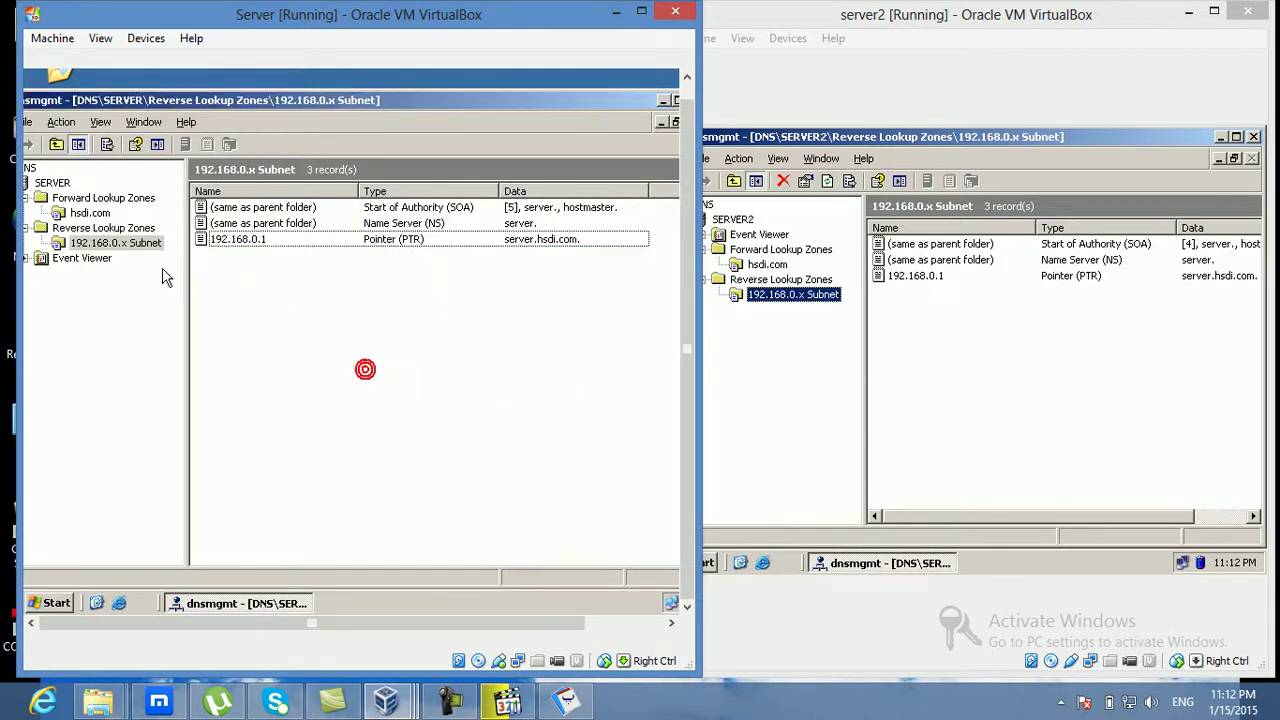
left_click(92, 213)
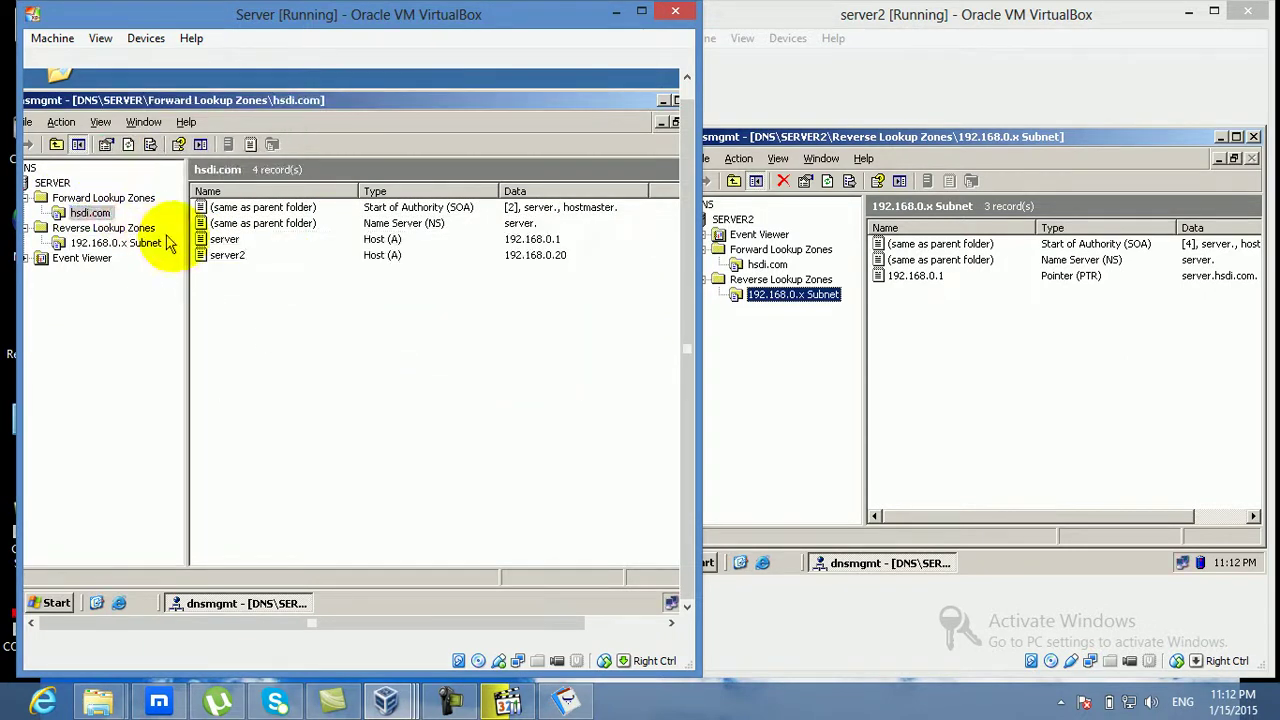
right_click(226, 255)
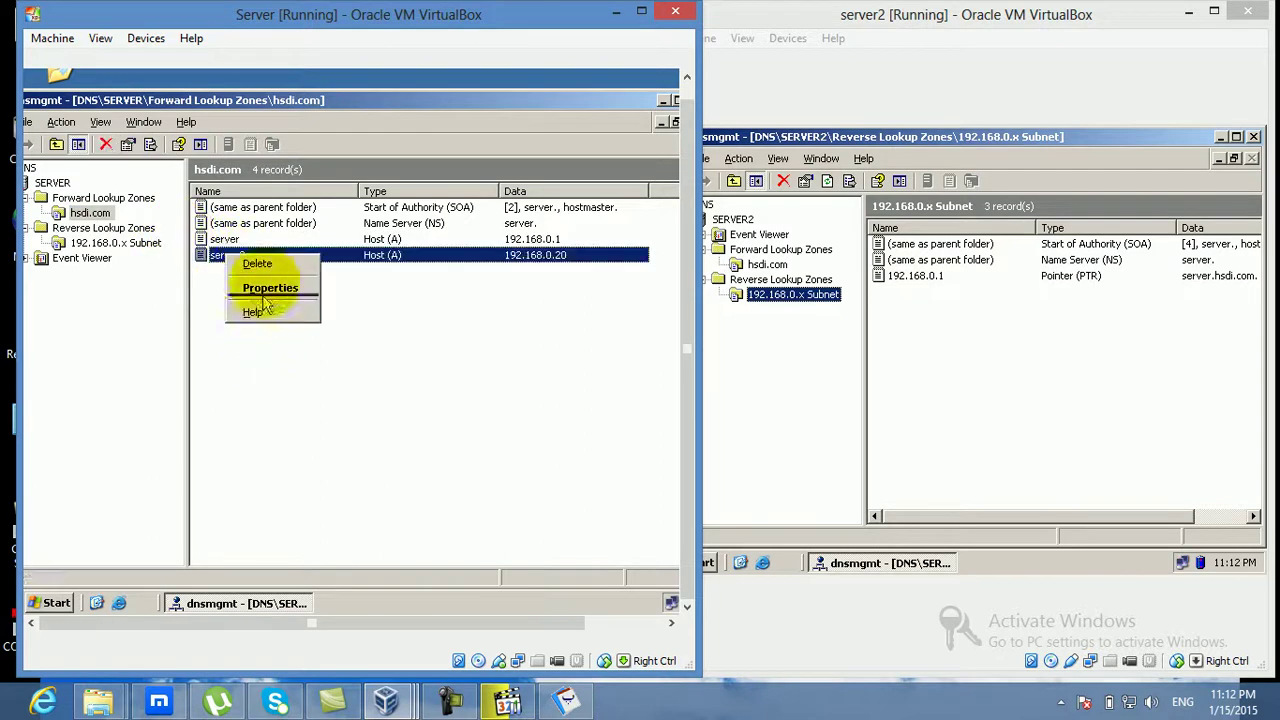
left_click(257, 263)
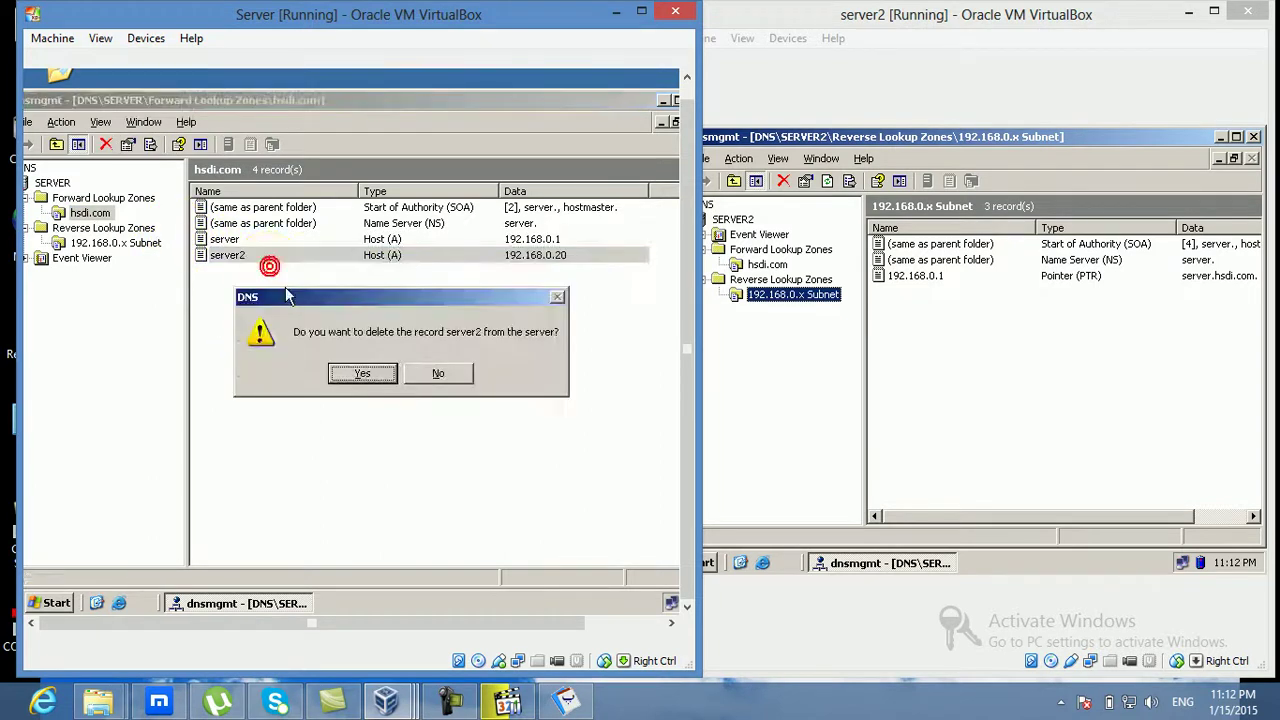
left_click(363, 373)
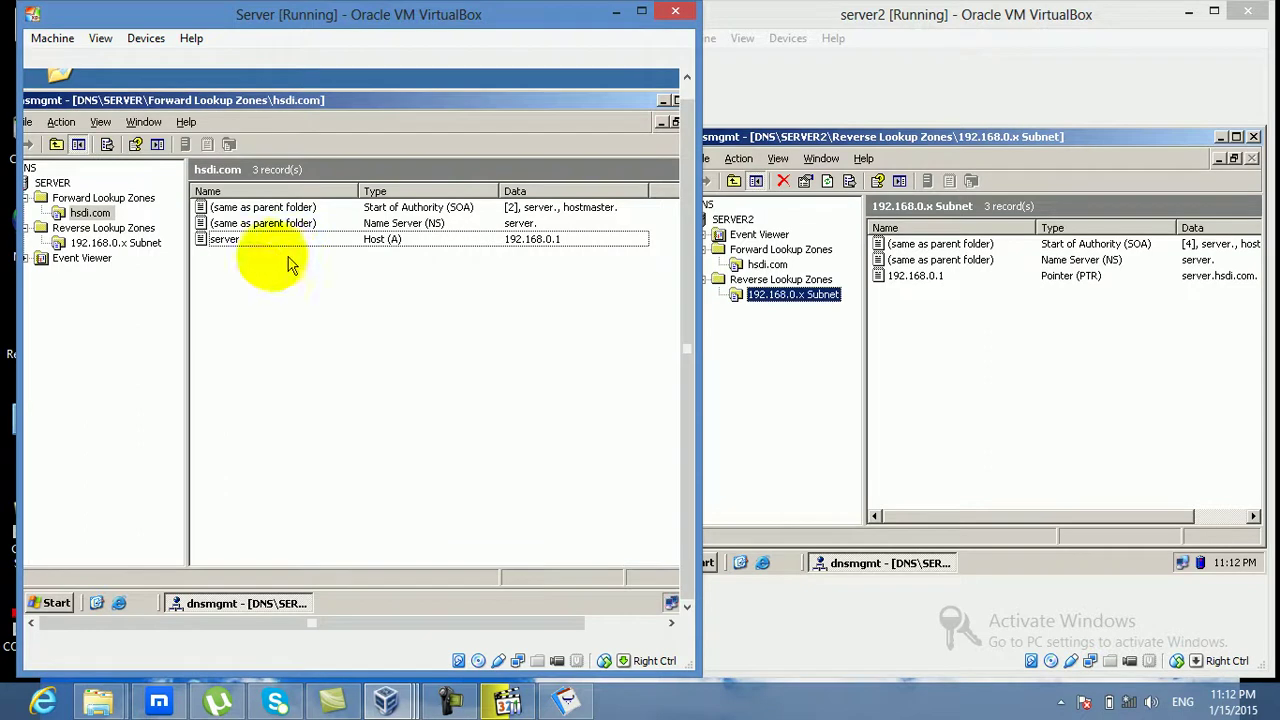
right_click(273, 292)
Add host server2 at 192.168.0.2 with its pointer record to hsdi.com.
left_click(329, 335)
type("server2")
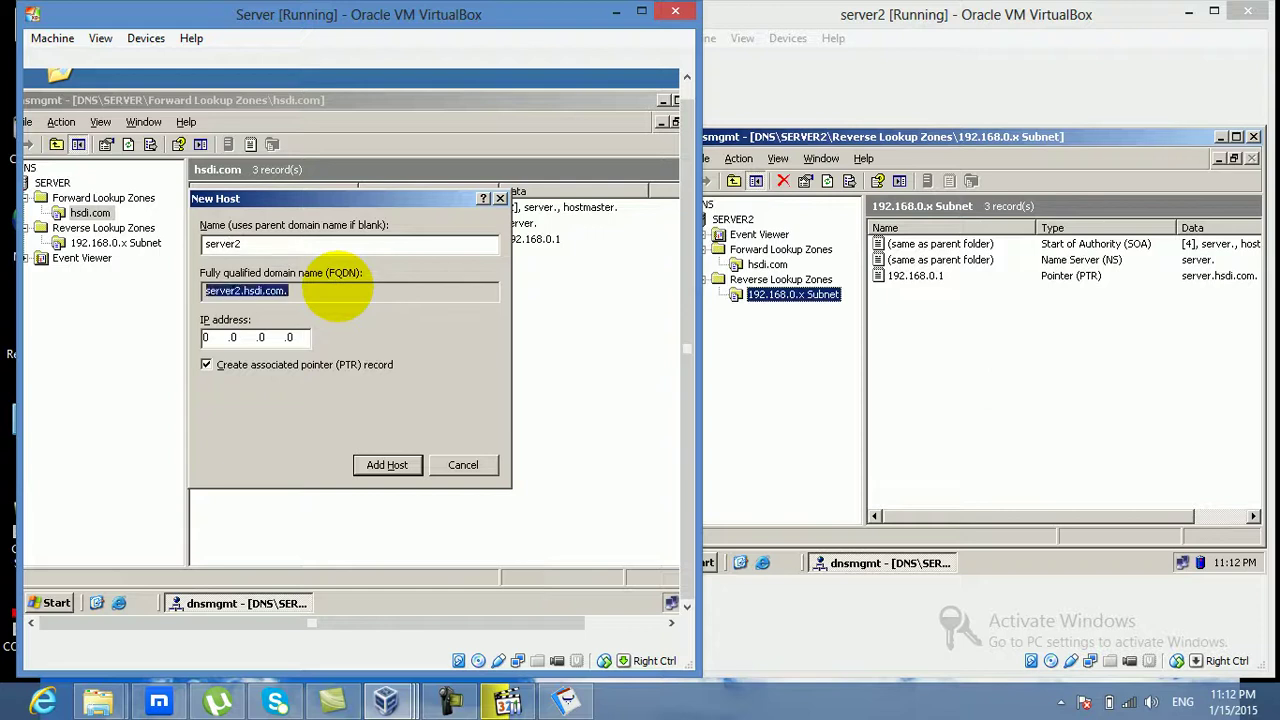
key("Tab")
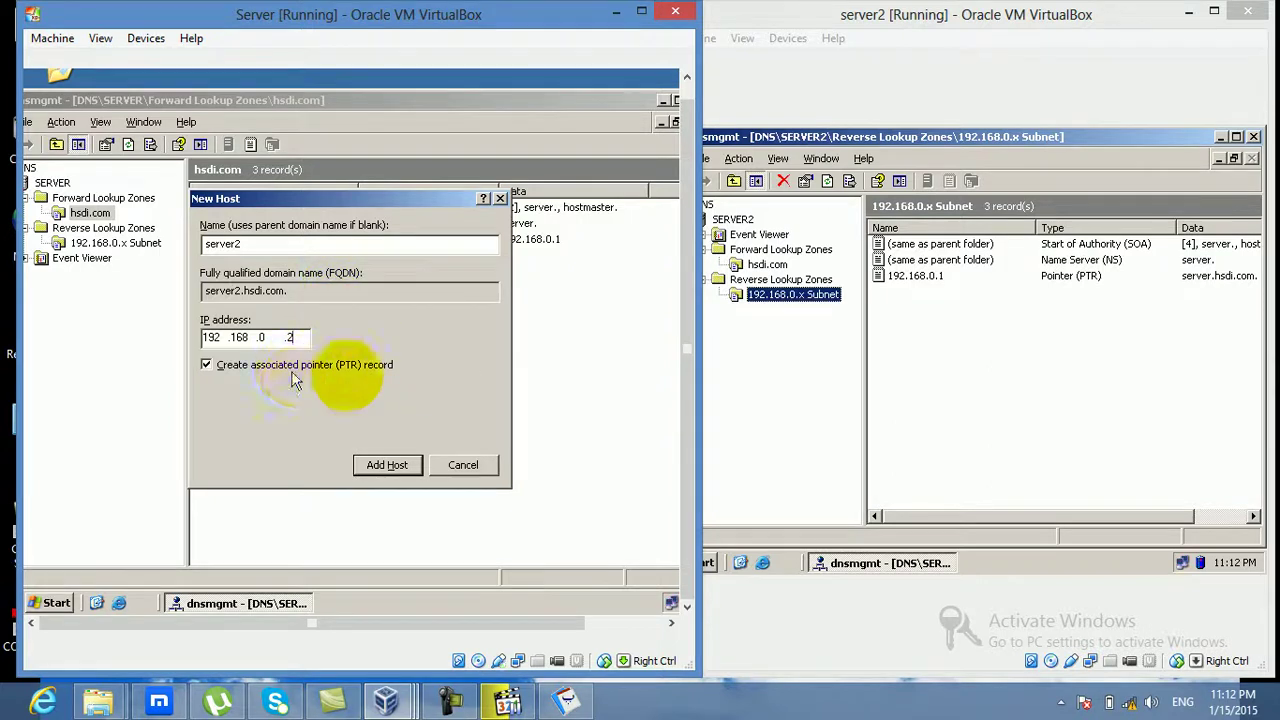
left_click(392, 465)
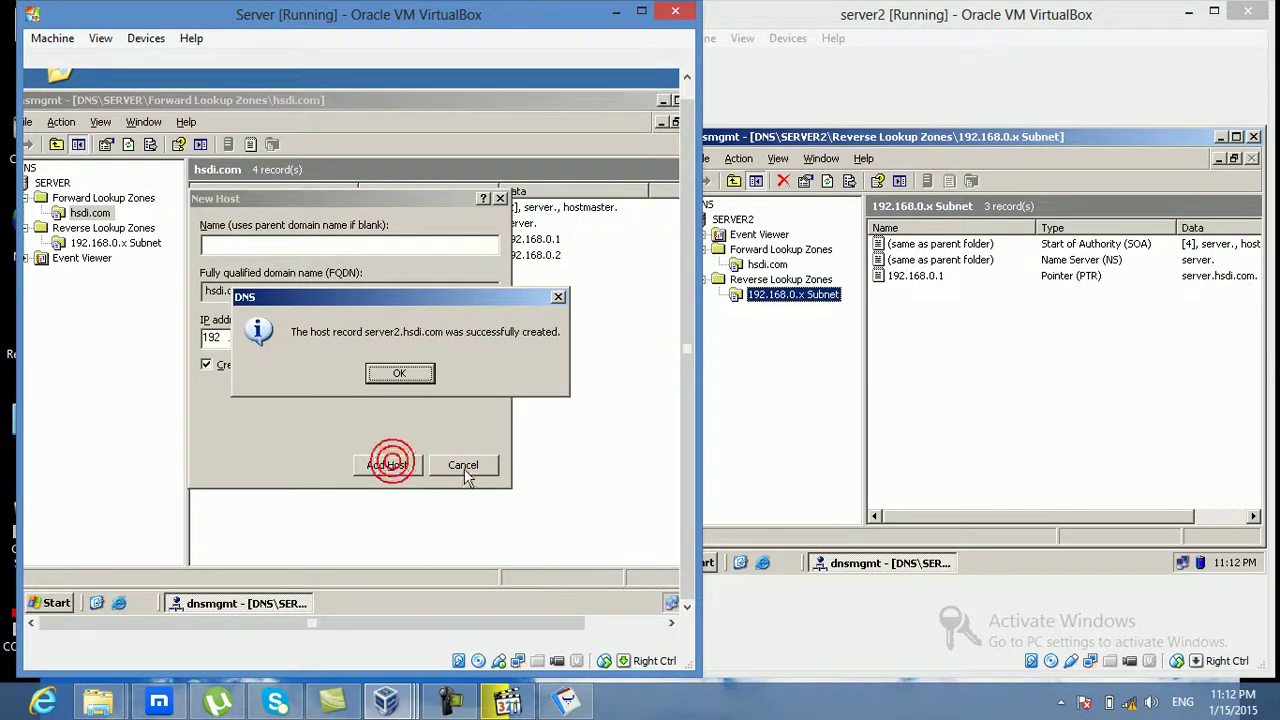
left_click(423, 372)
left_click(464, 465)
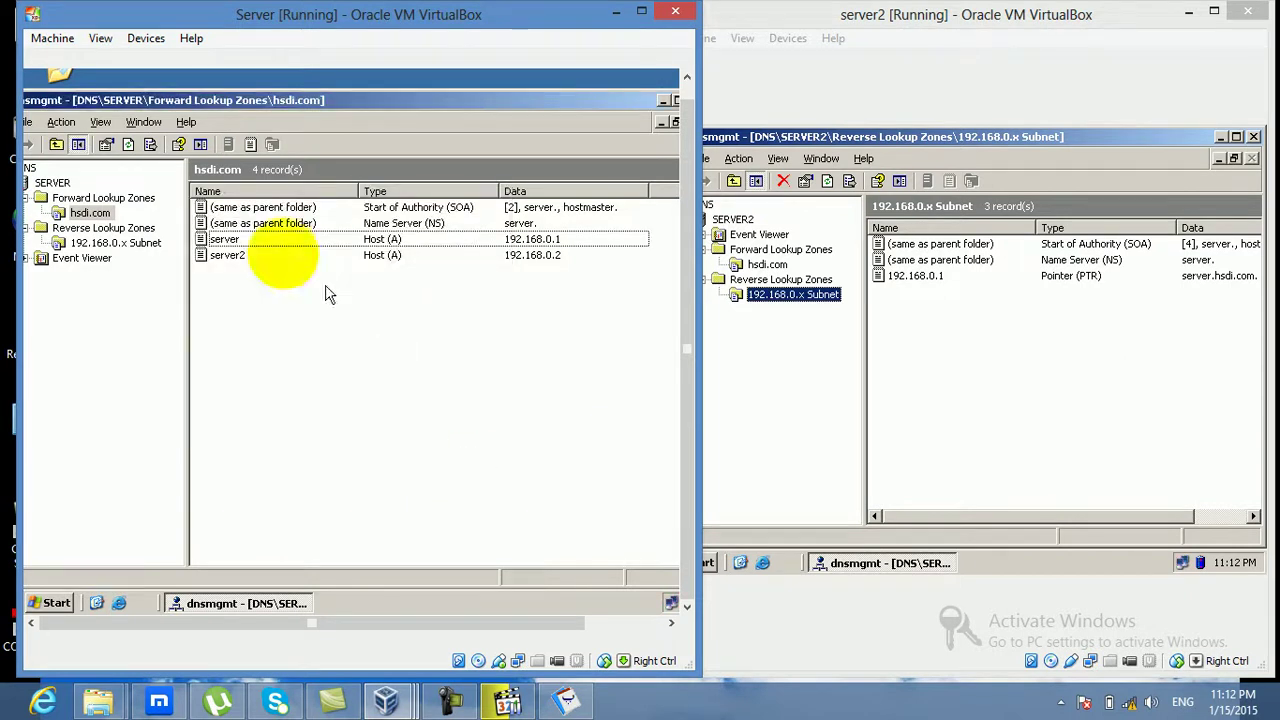
Refresh the primary's reverse zone and server2's zones to confirm both records replicated.
left_click(115, 243)
left_click(130, 145)
left_click(252, 290)
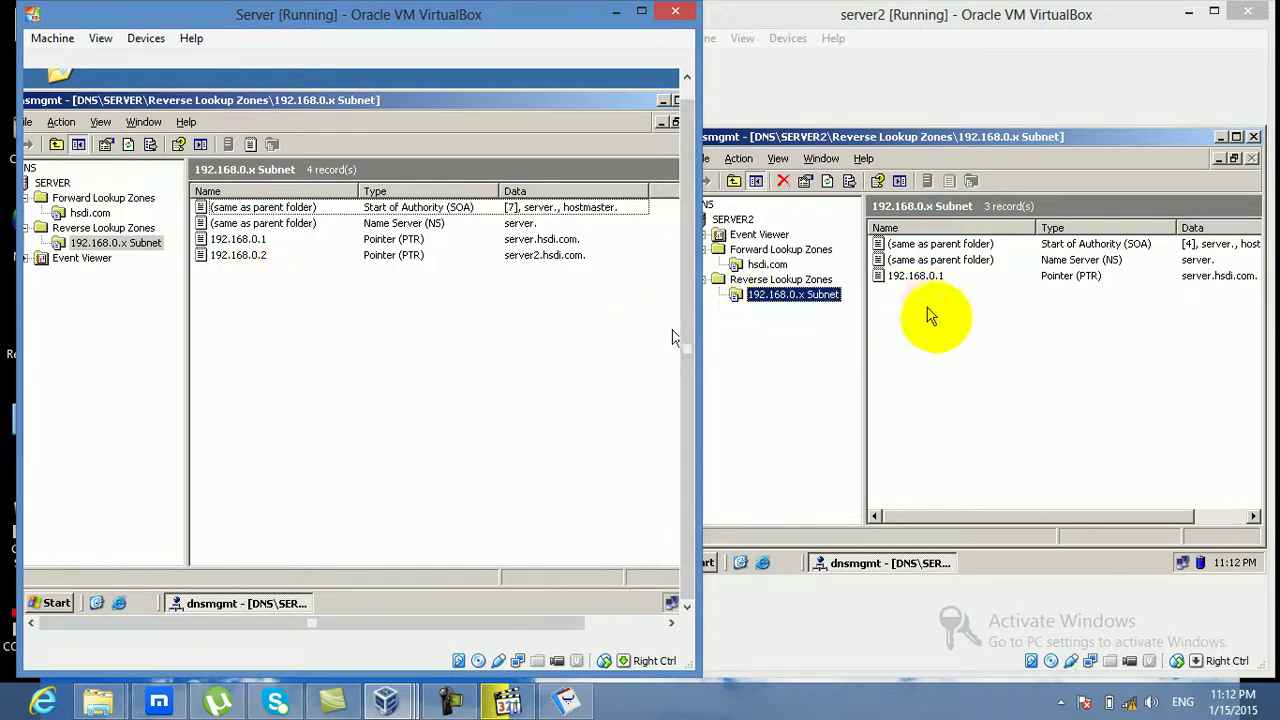
left_click(975, 330)
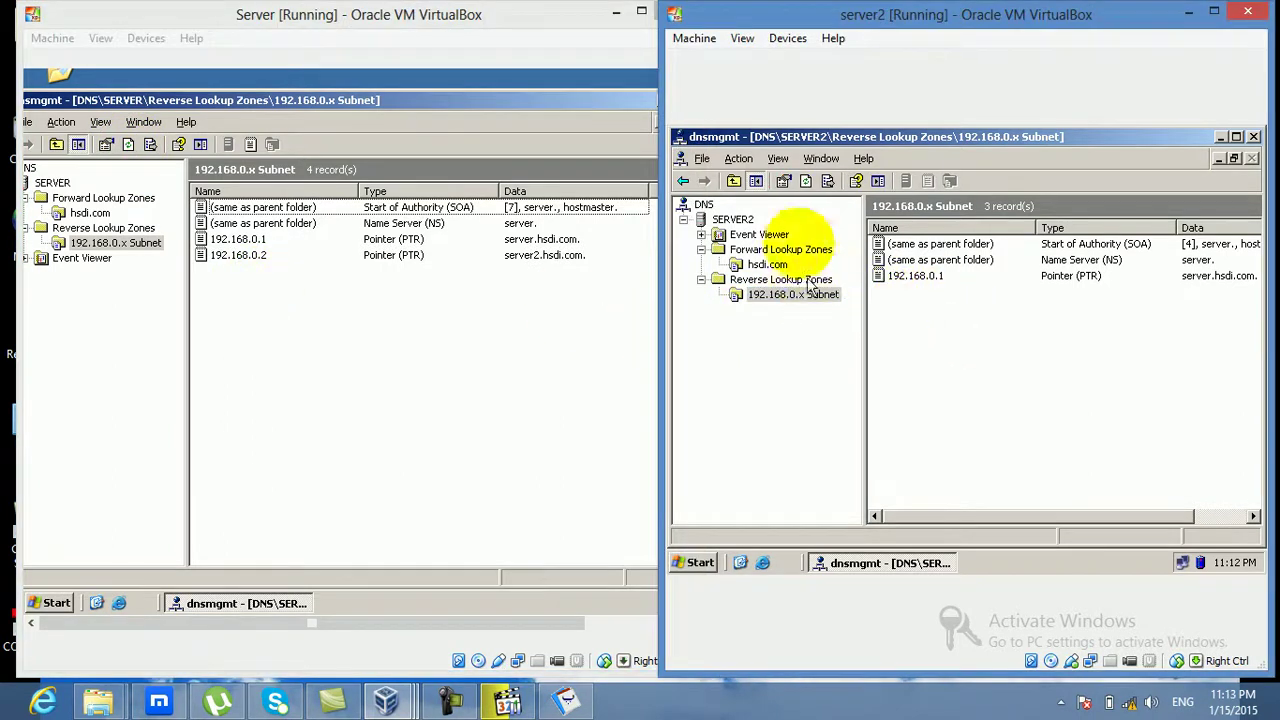
left_click(806, 183)
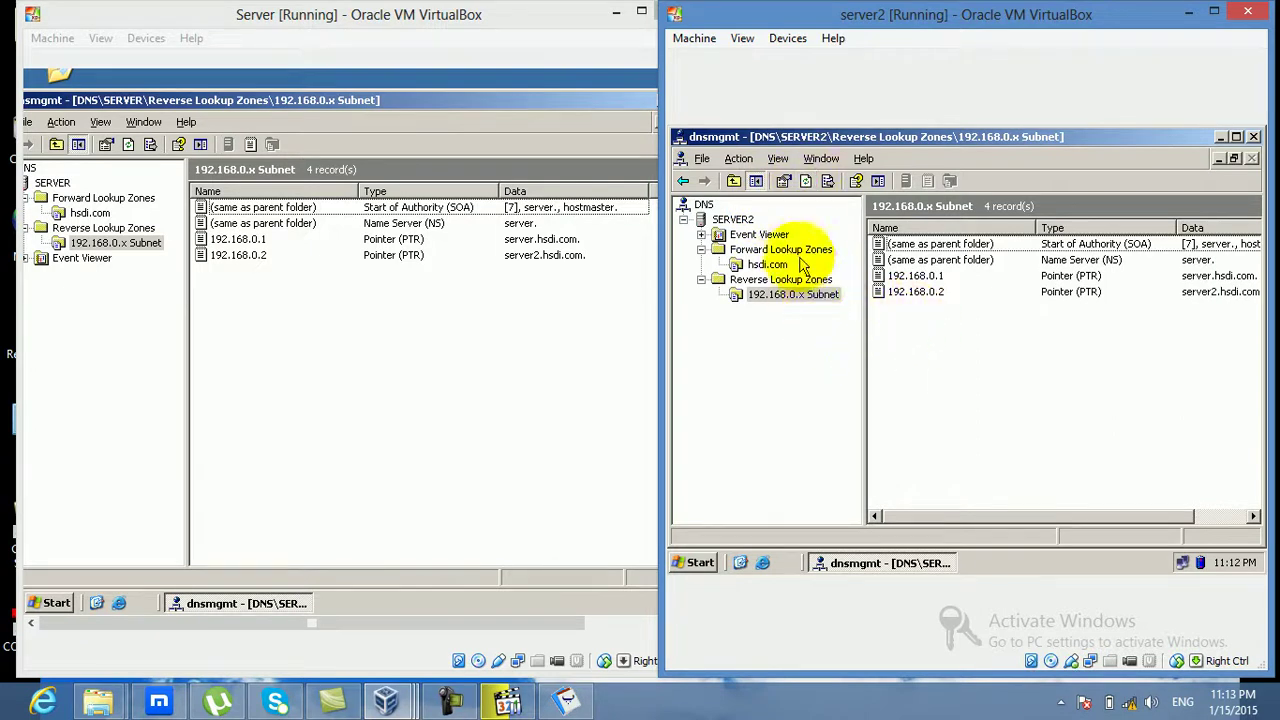
left_click(767, 264)
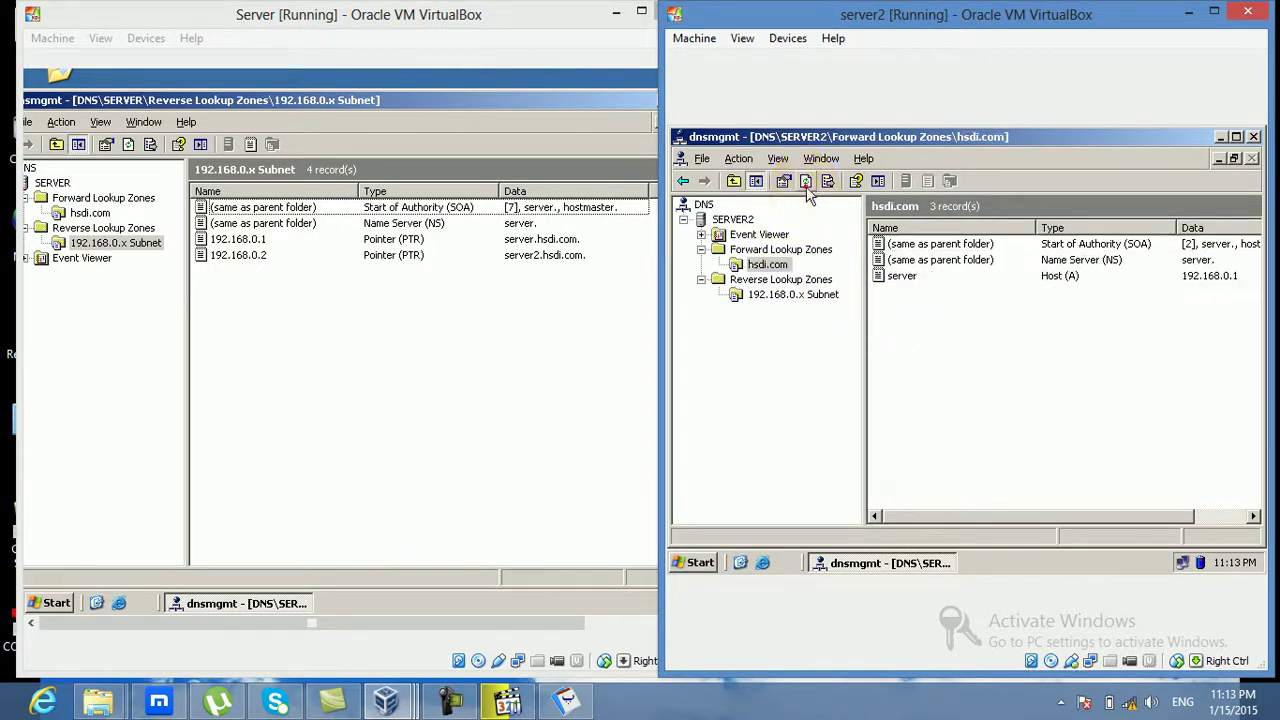
left_click(806, 181)
left_click(534, 371)
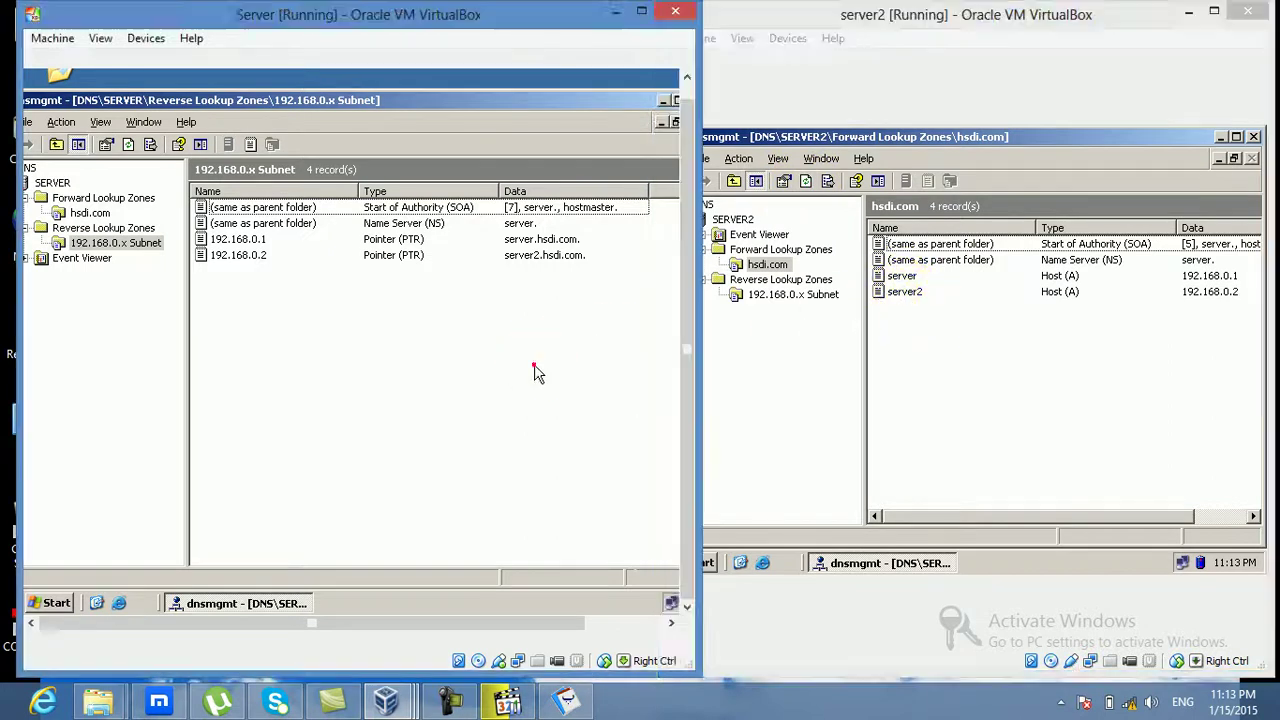
Add host client at 192.168.0.3 with its pointer record to hsdi.com.
right_click(293, 318)
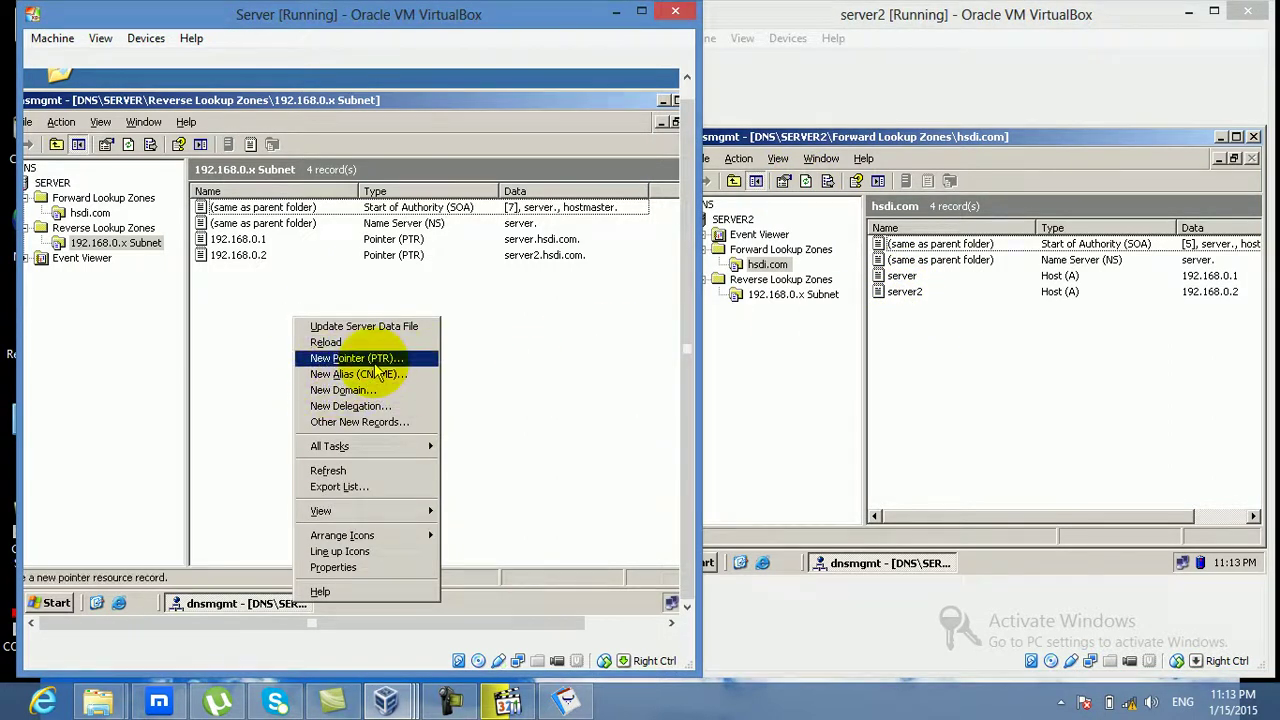
left_click(89, 213)
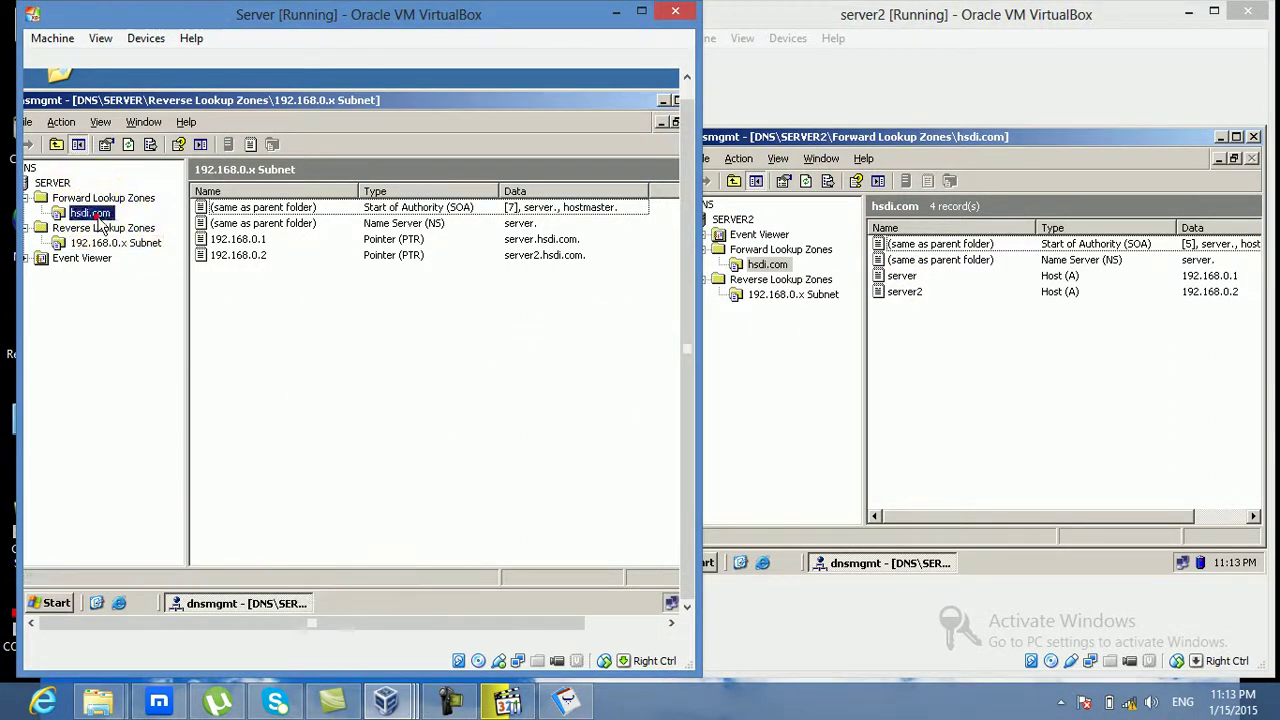
right_click(367, 326)
left_click(397, 357)
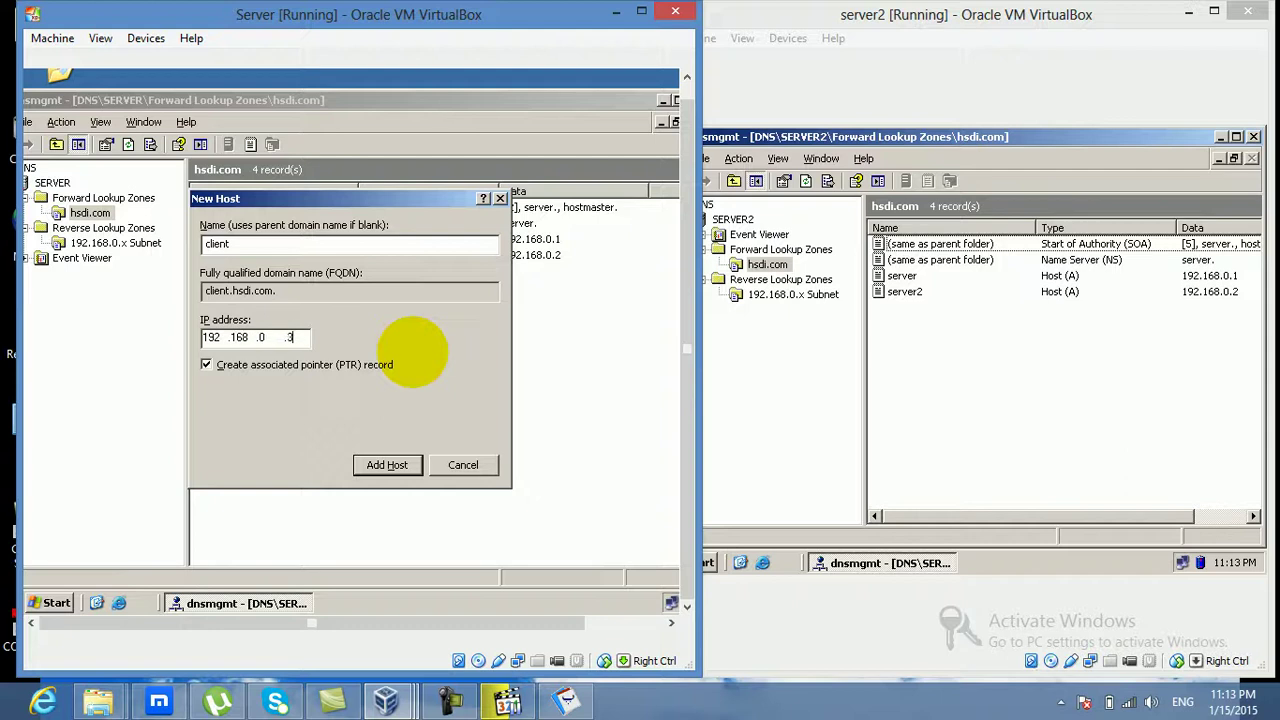
left_click(397, 462)
left_click(409, 380)
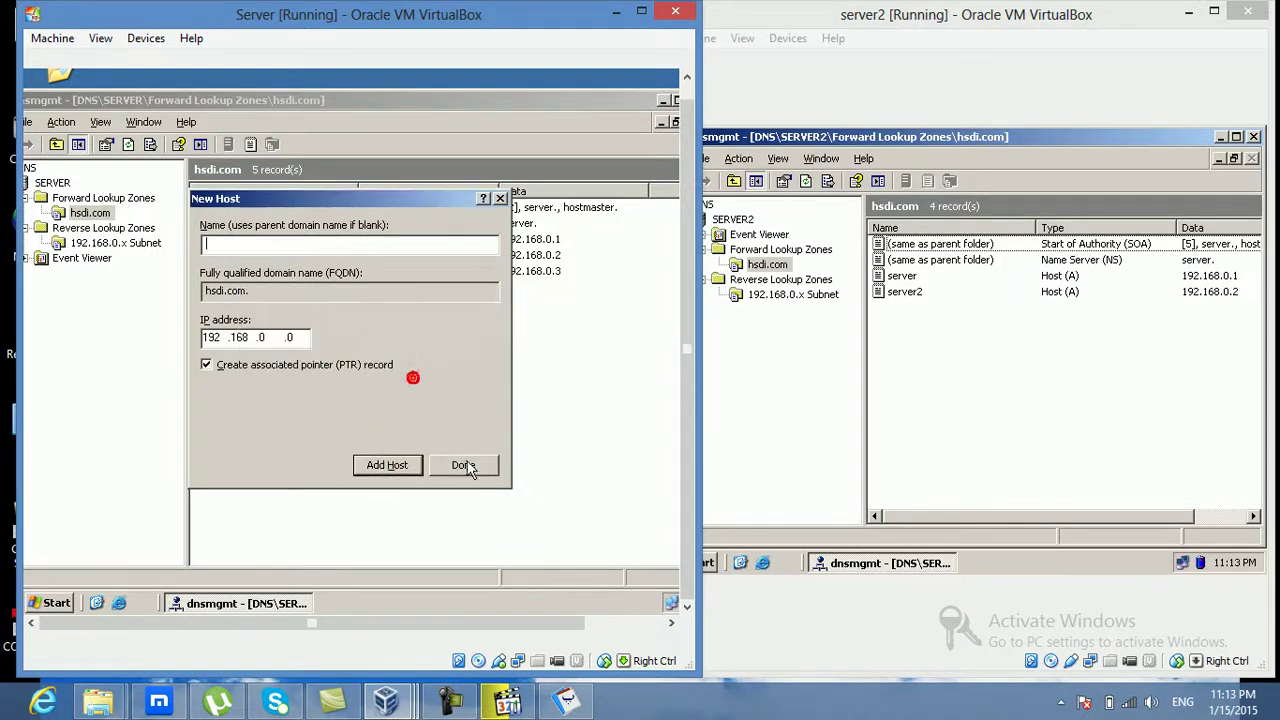
left_click(463, 465)
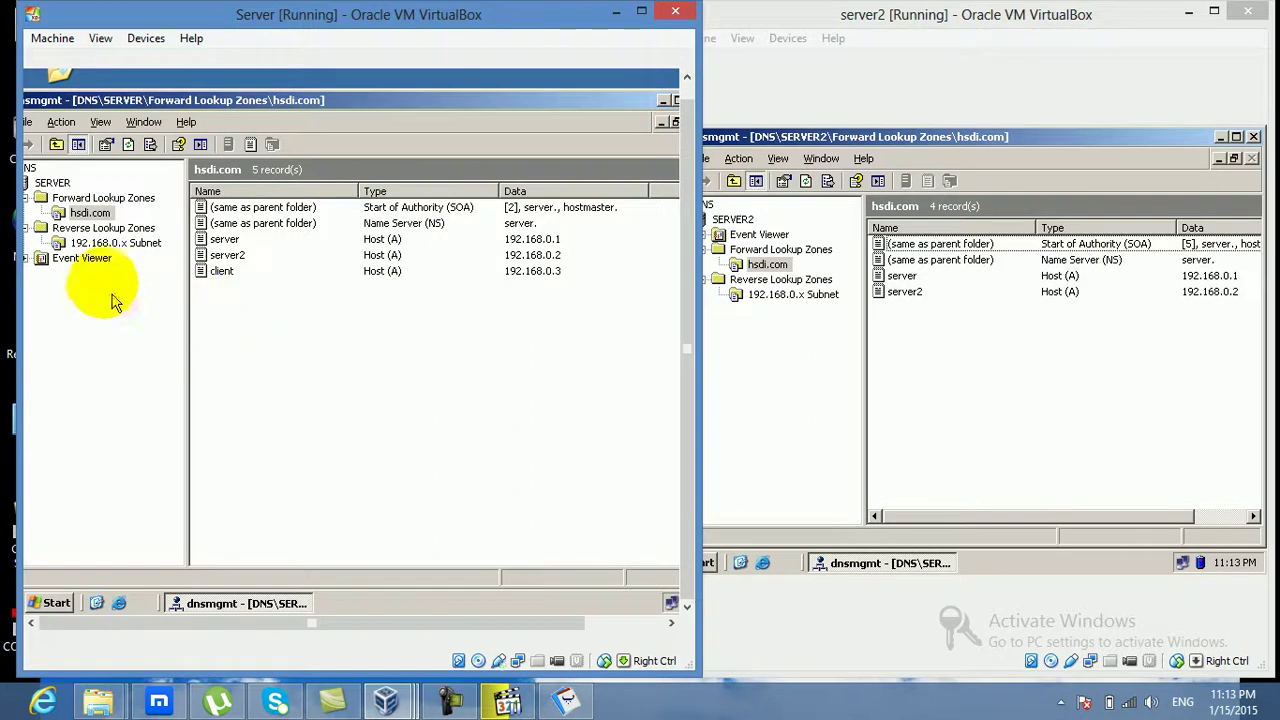
Refresh both servers' zones to confirm client and its 192.168.0.3 pointer replicated.
left_click(112, 243)
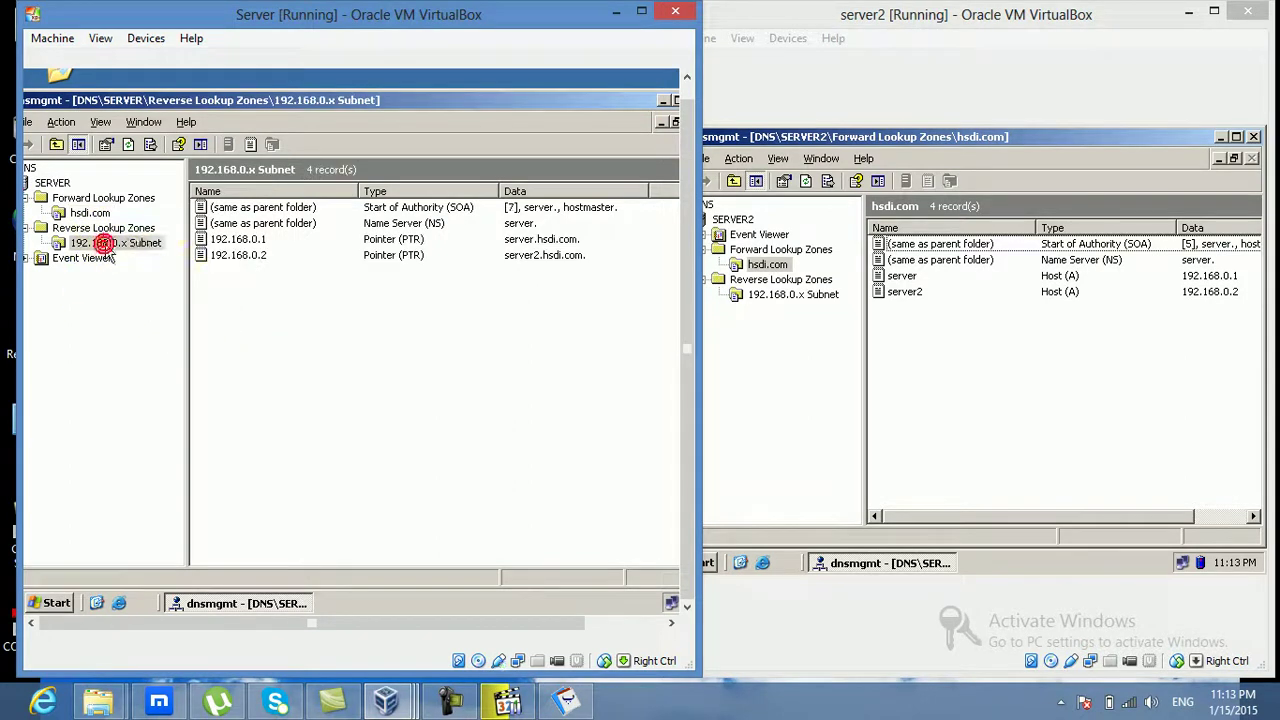
left_click(128, 144)
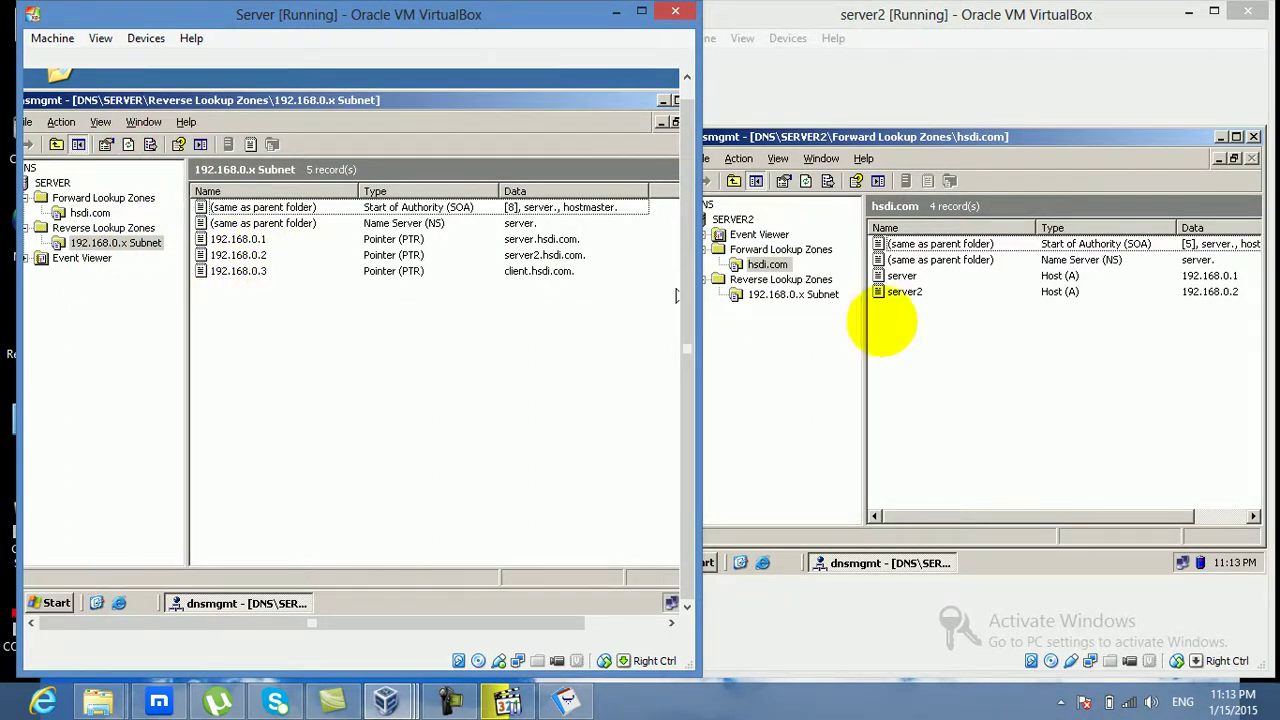
left_click(985, 338)
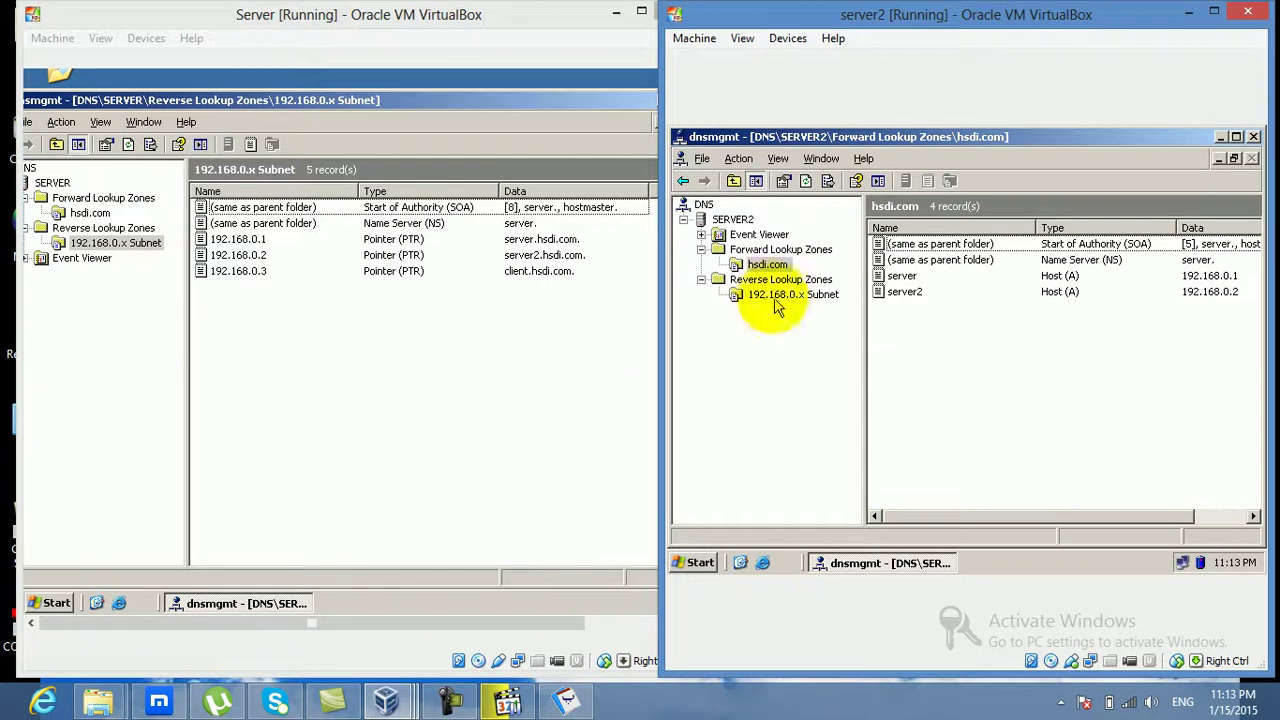
left_click(806, 181)
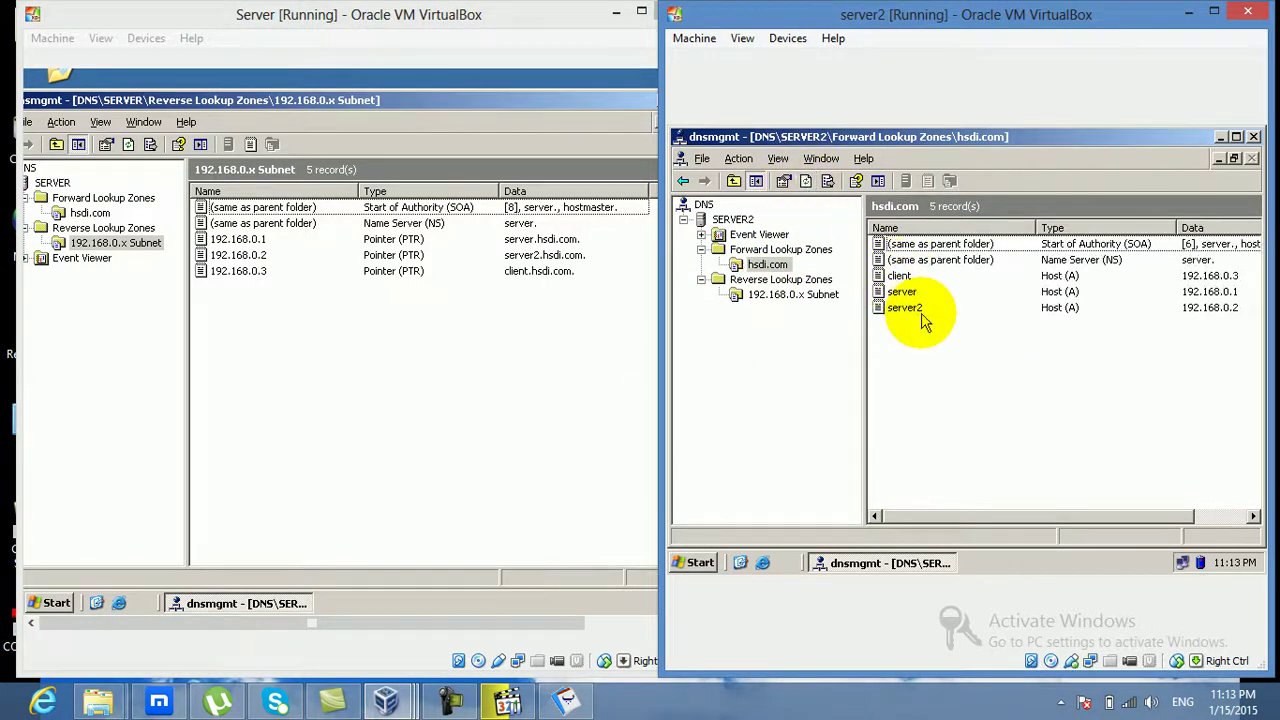
left_click(825, 294)
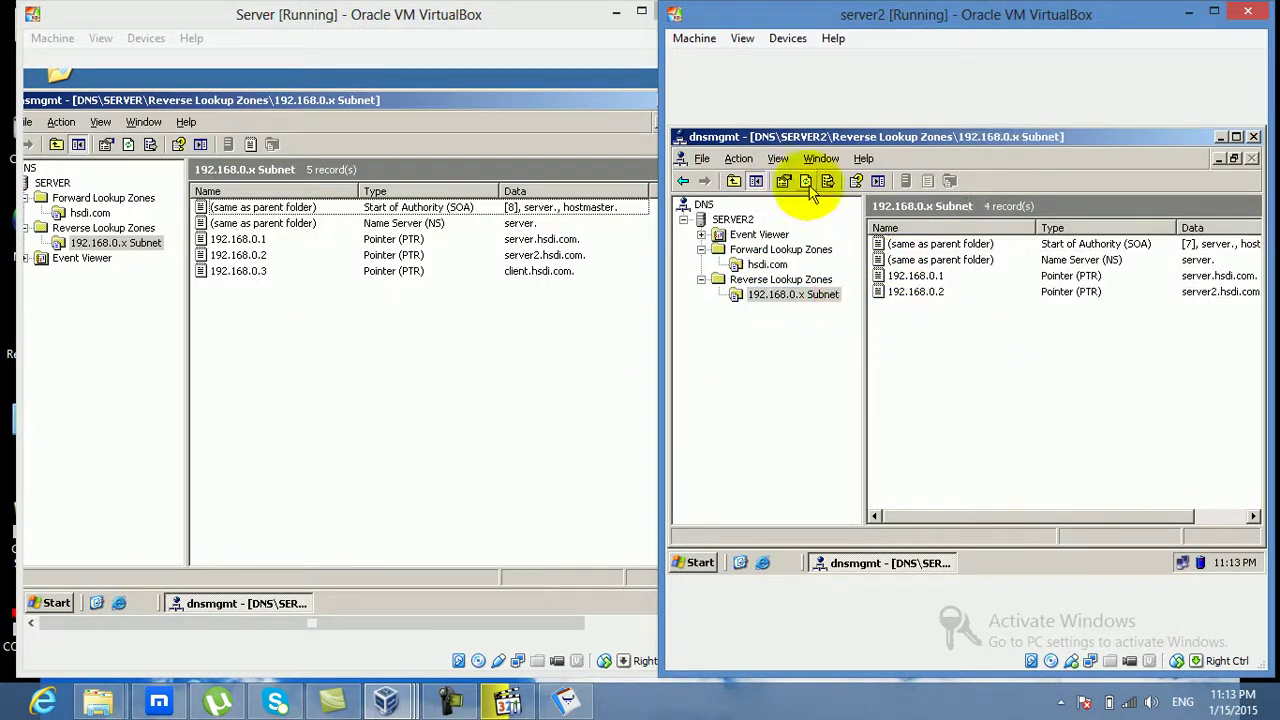
left_click(806, 181)
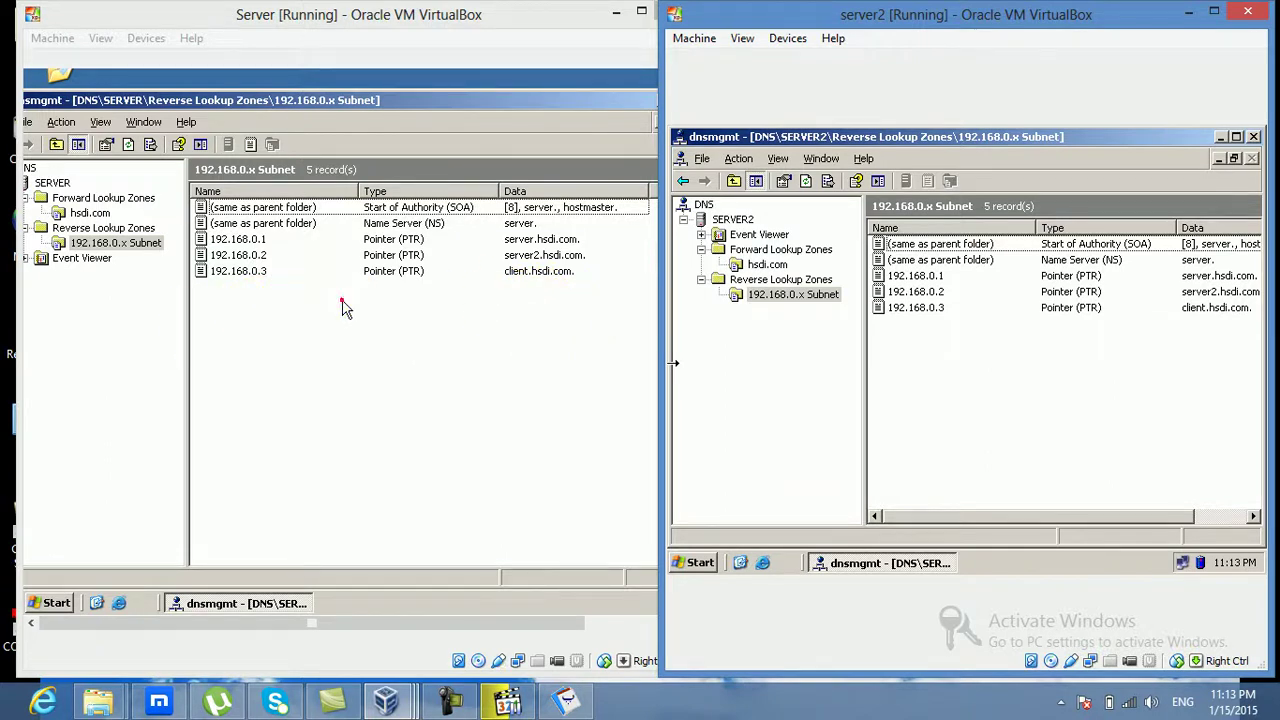
left_click(341, 306)
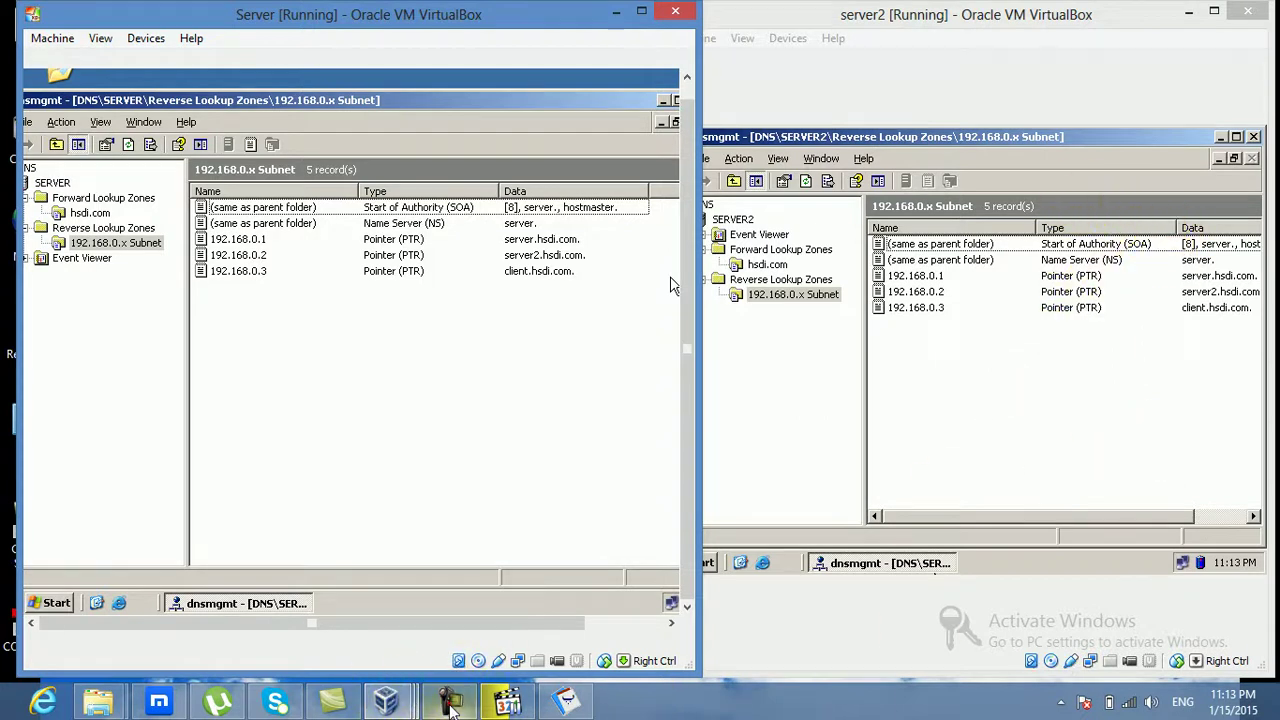
left_click(450, 702)
left_click(1033, 620)
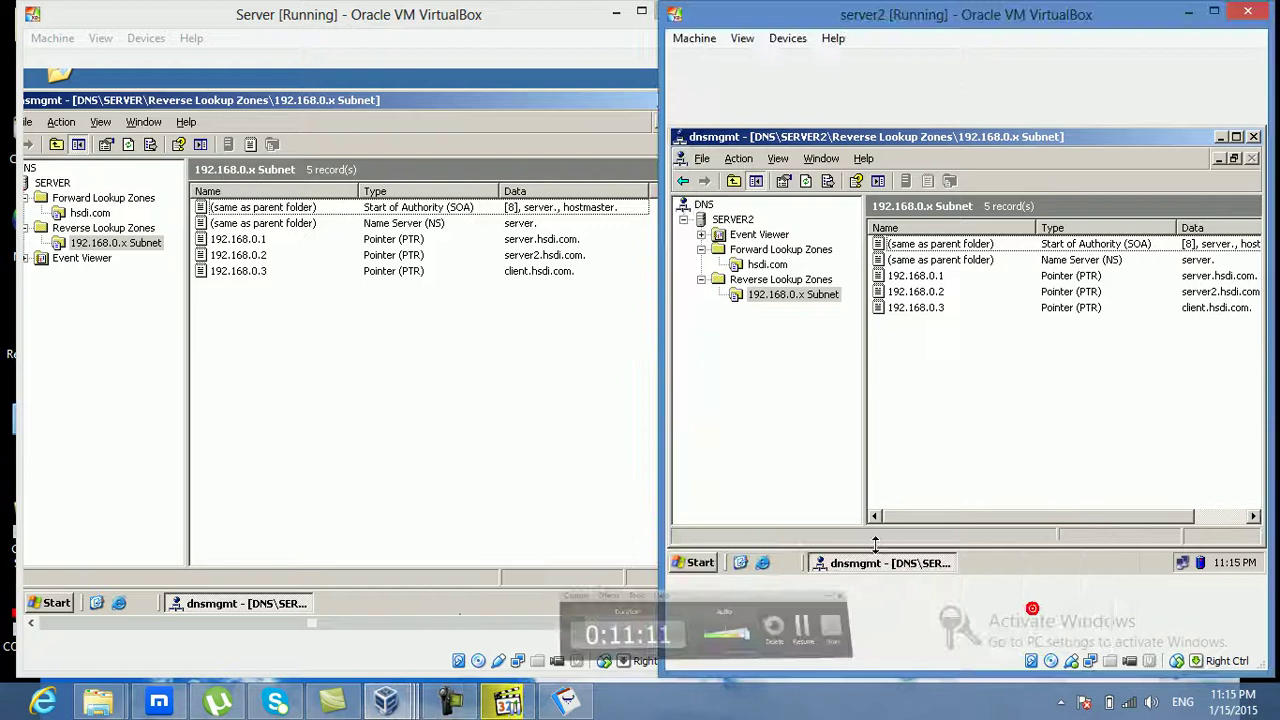
left_click(381, 366)
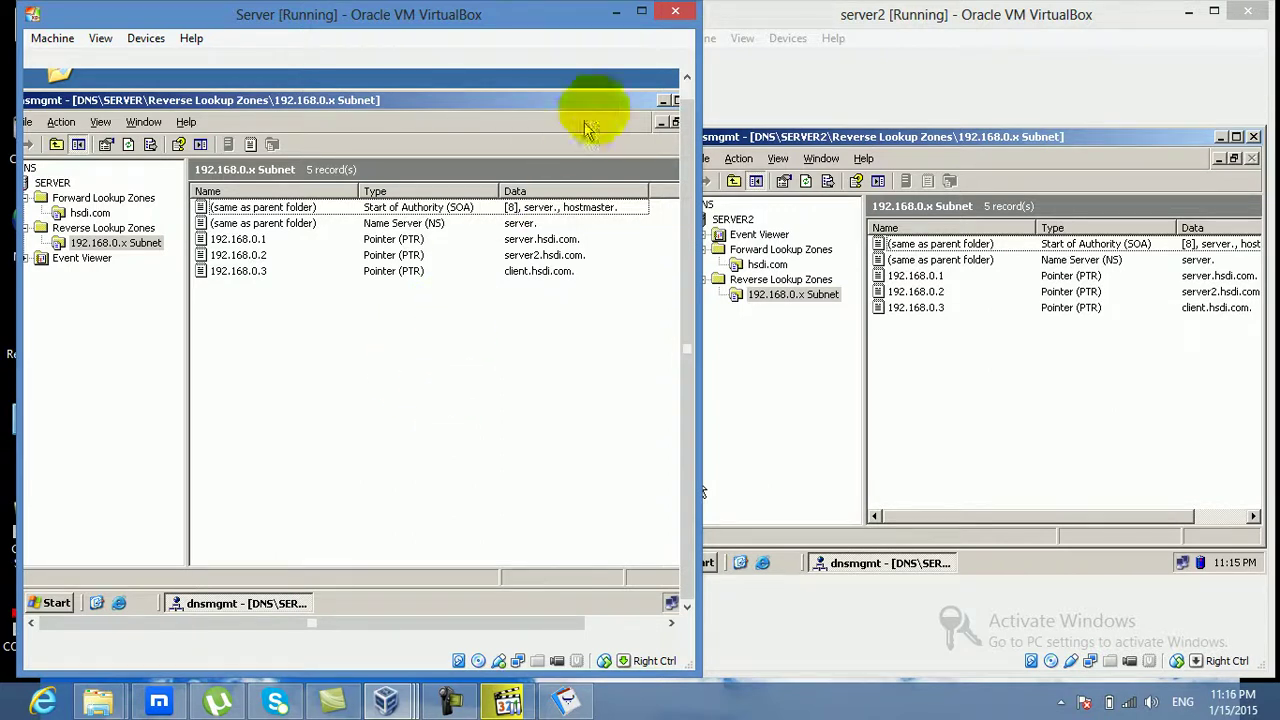
Minimise both servers' DNS consoles and list the open VM windows to reach Client.
left_click(661, 101)
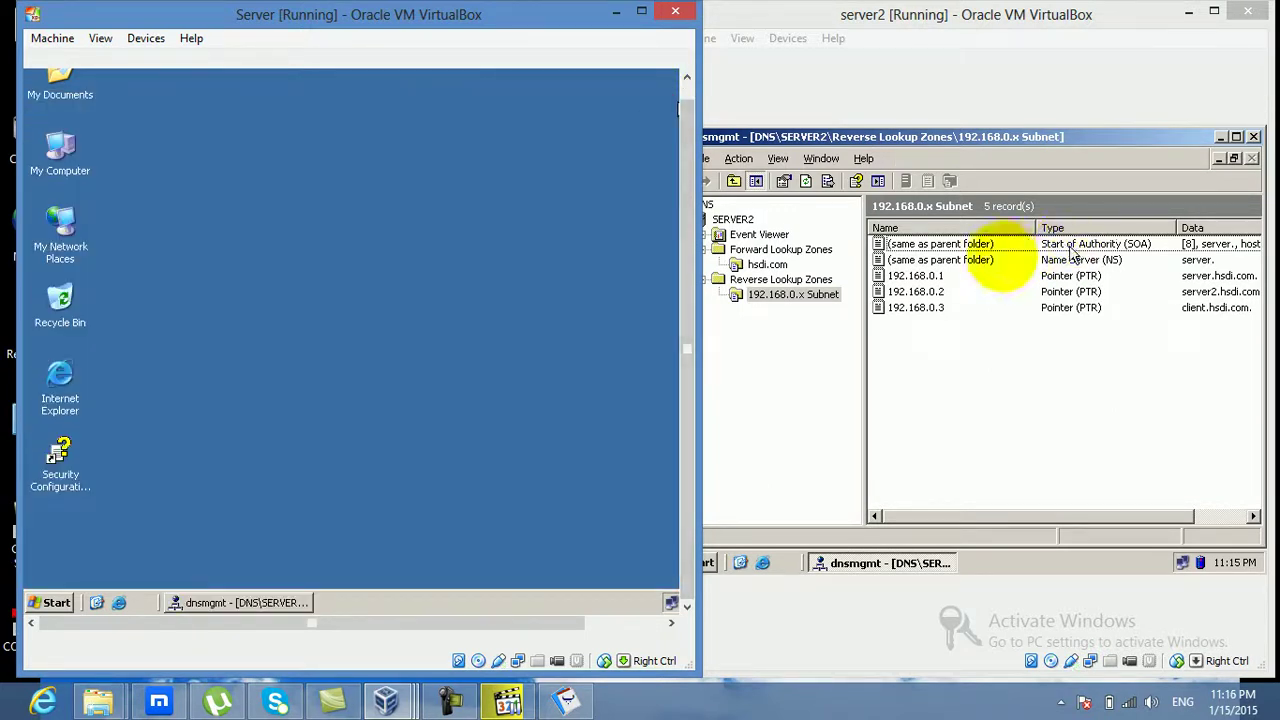
left_click(1217, 137)
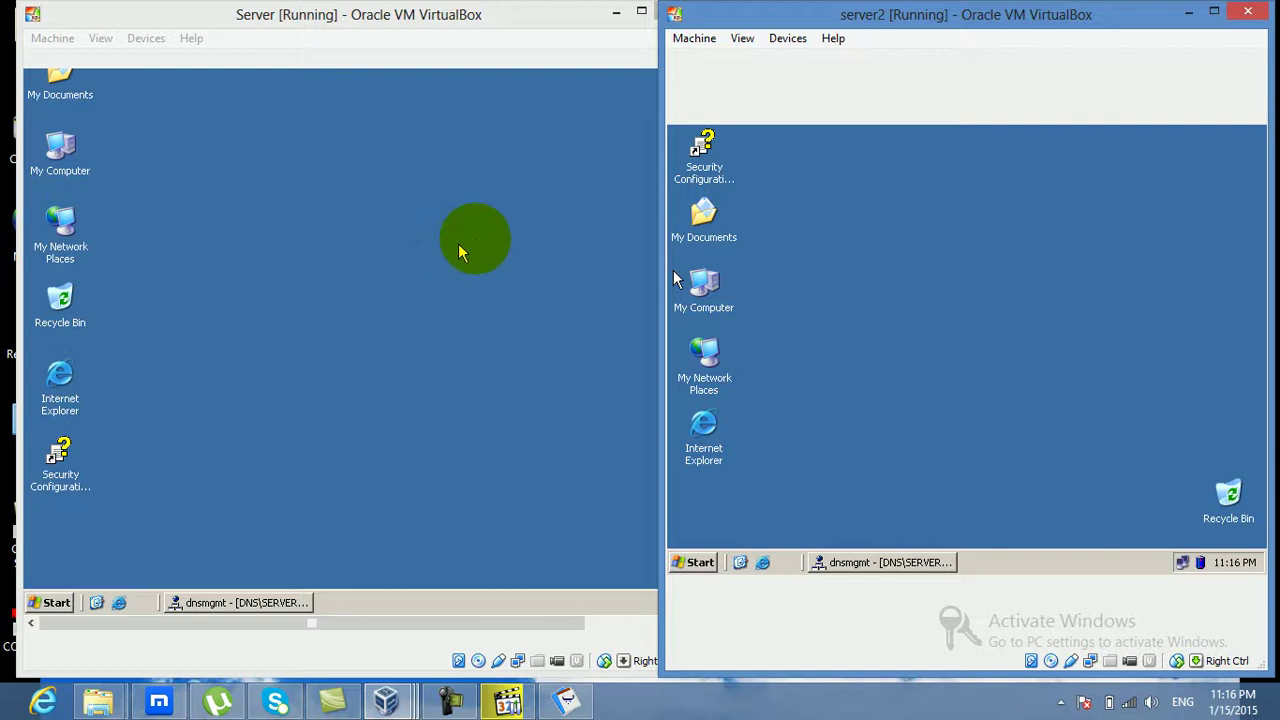
left_click(386, 700)
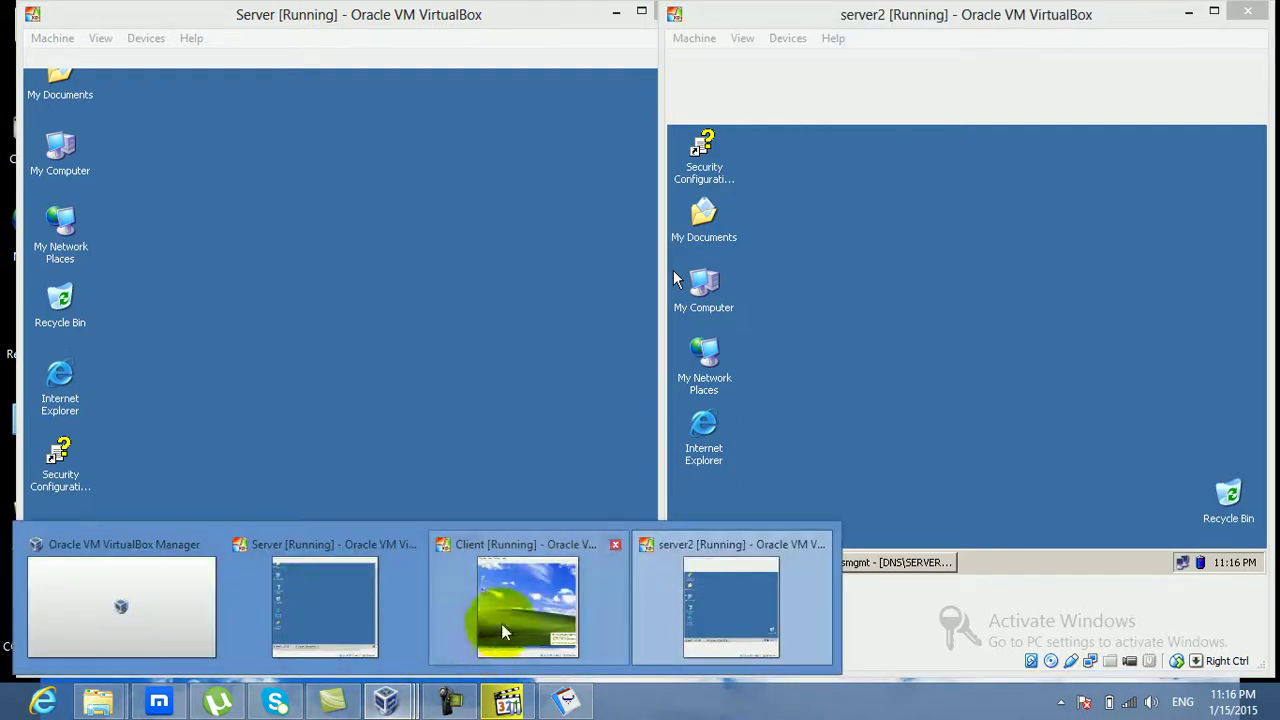
Open the TCP/IP settings of the Client's Local Area Connection.
left_click(514, 605)
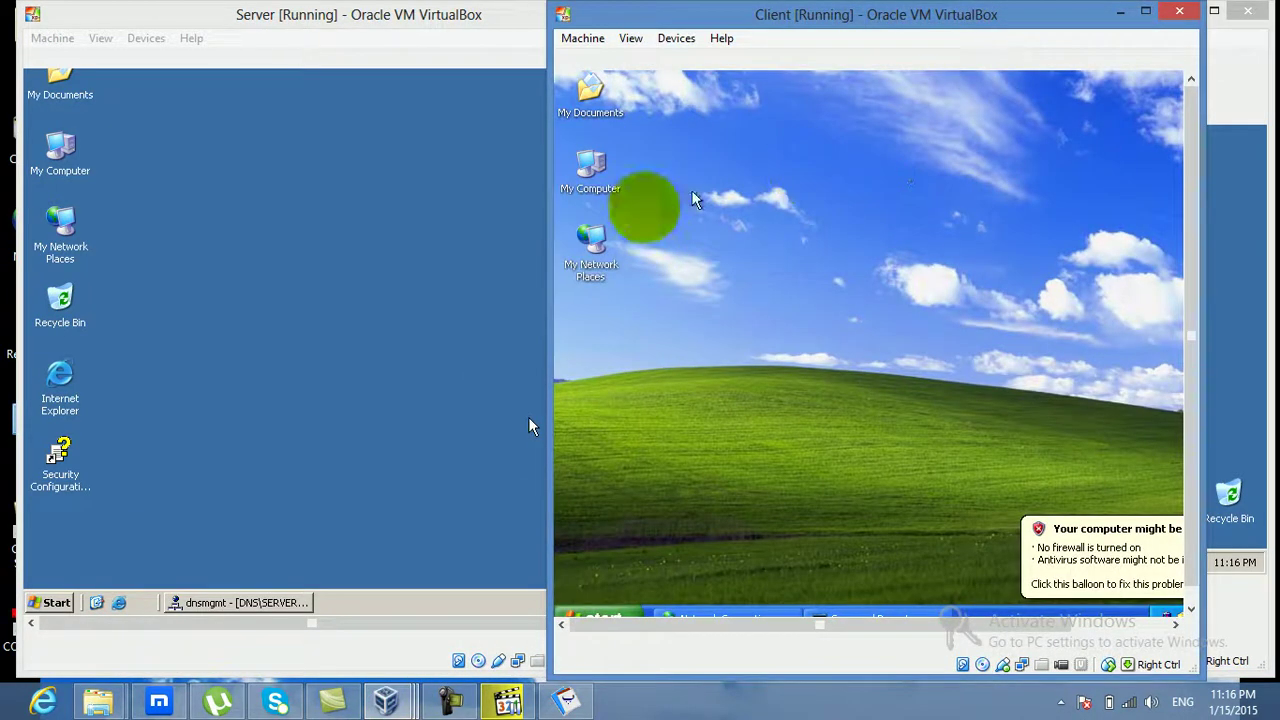
right_click(593, 244)
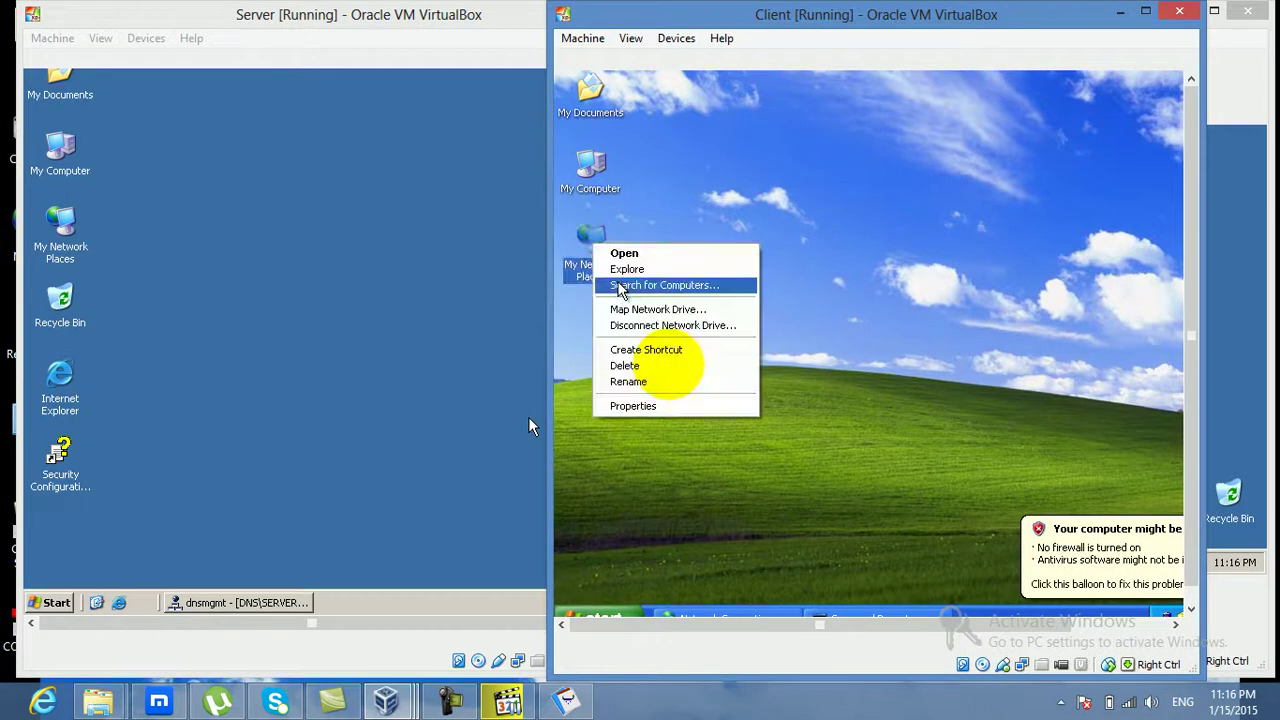
left_click(678, 406)
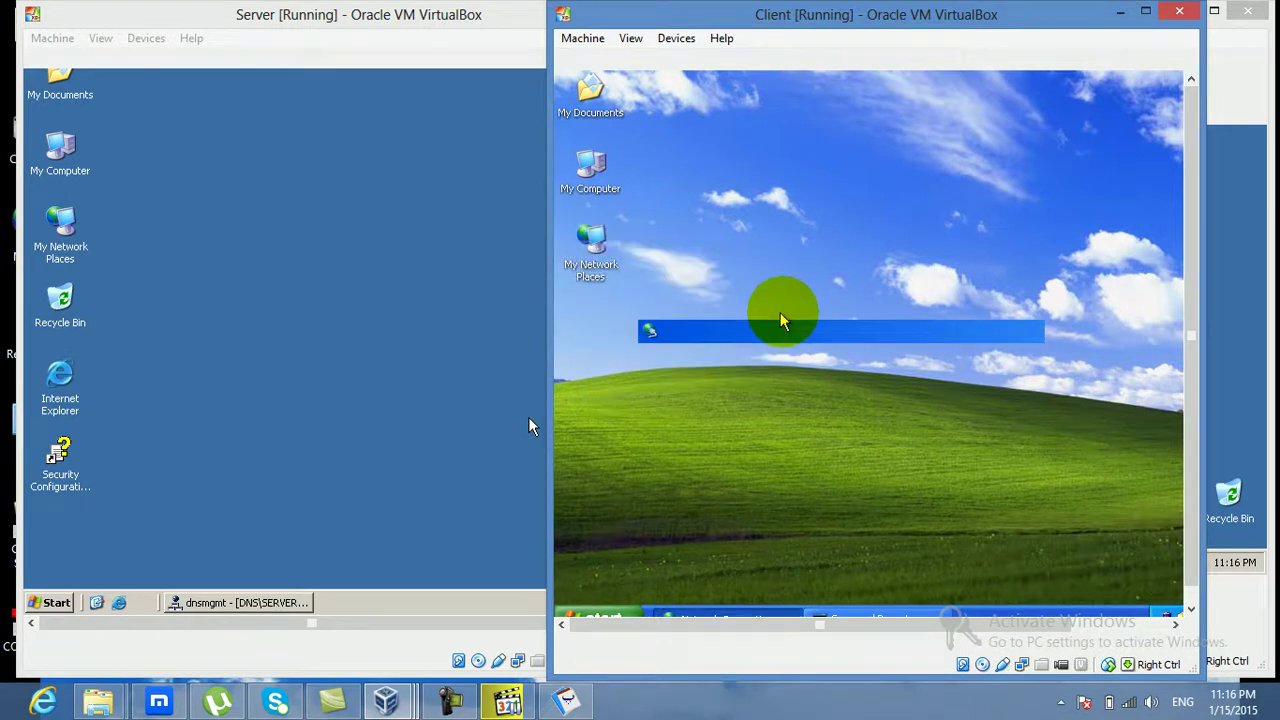
double_click(918, 328)
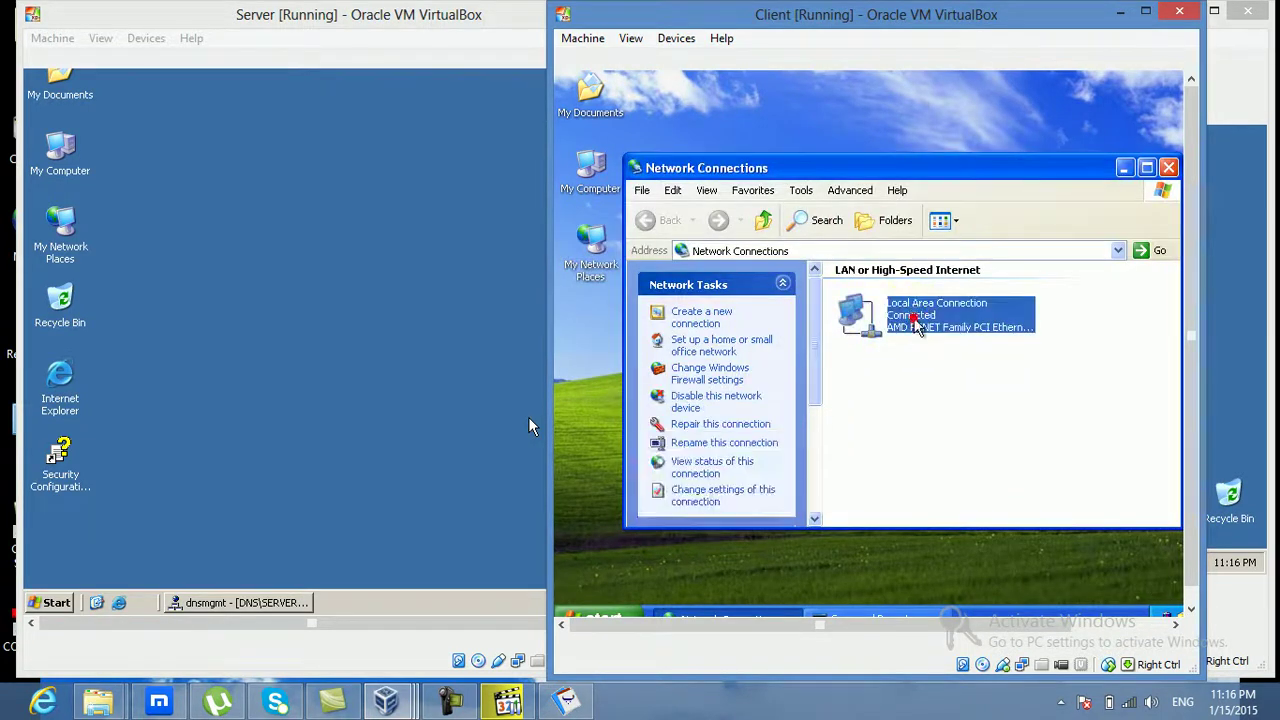
left_click(825, 503)
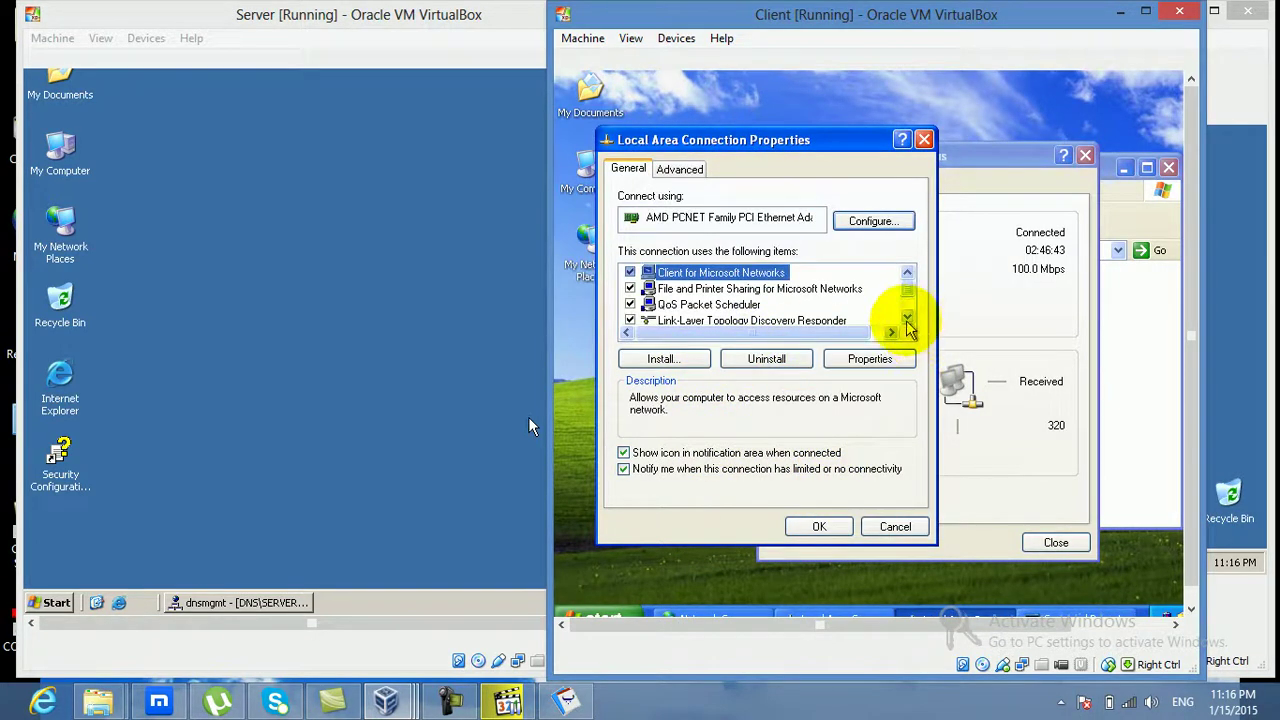
scroll(905, 290, "down", 2)
double_click(735, 305)
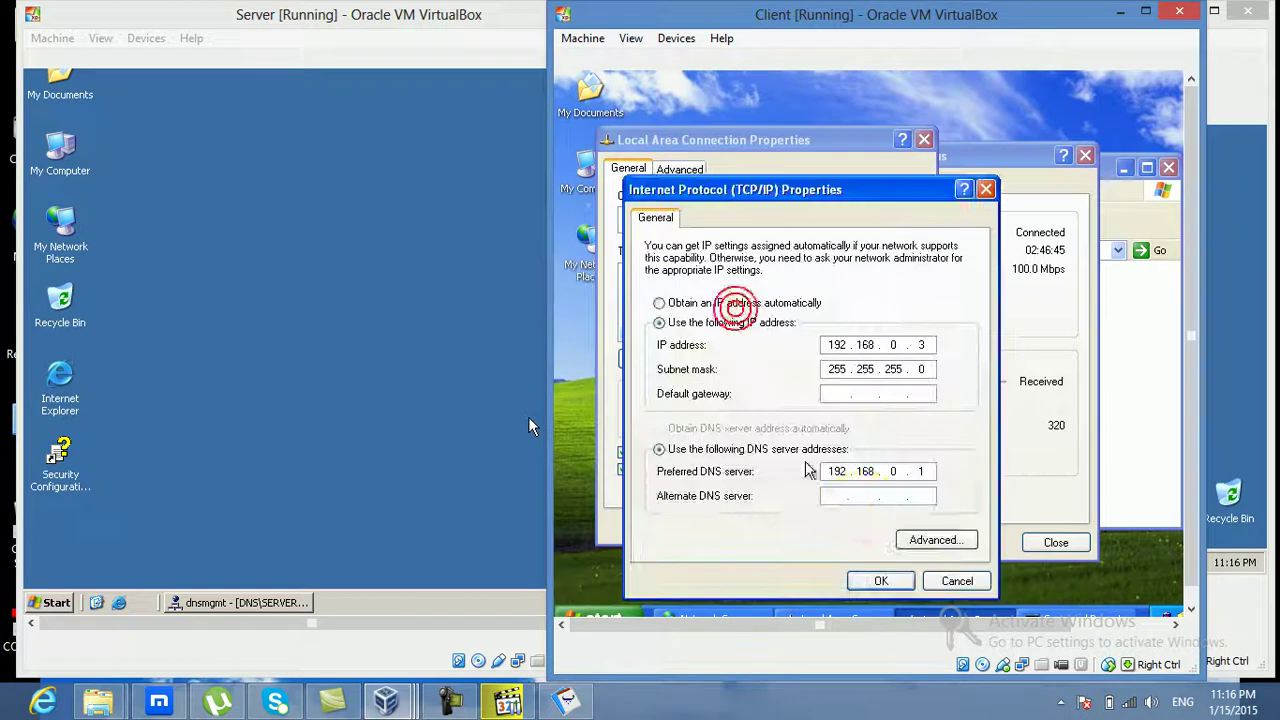
Set preferred DNS 192.168.0.1 and alternate DNS 192.168.0.2, then save both dialogs.
left_click(912, 497)
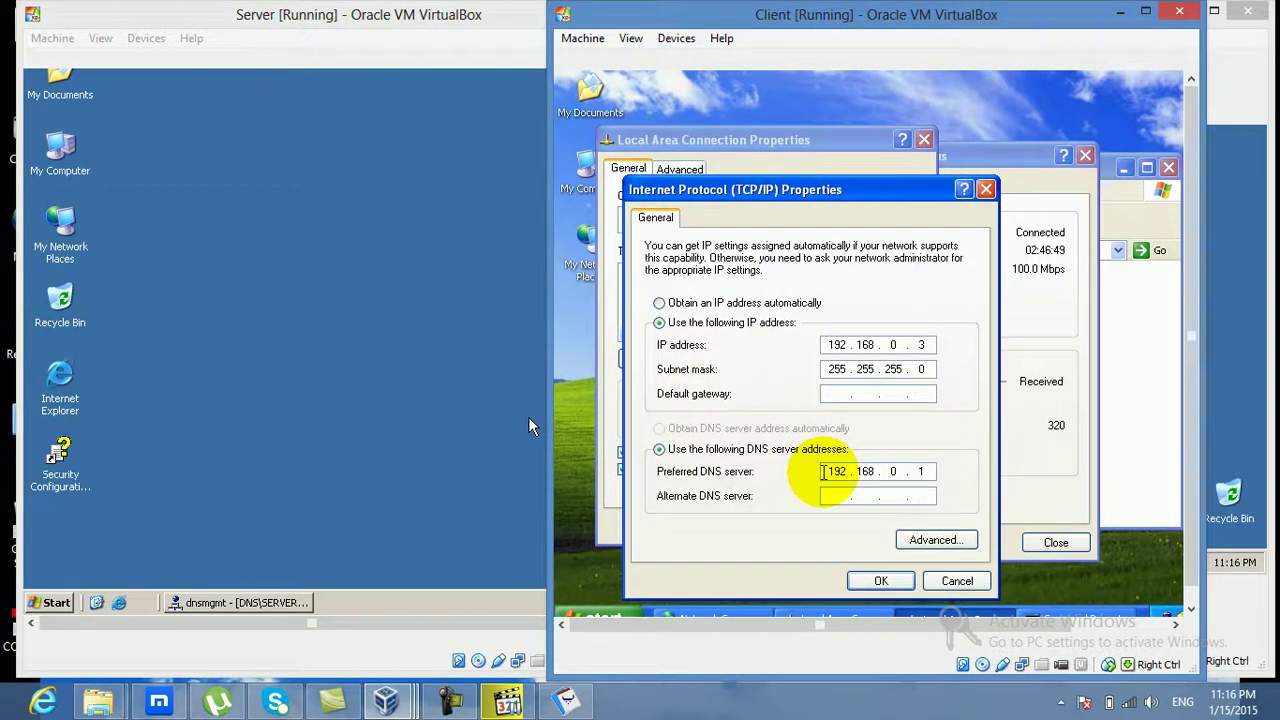
left_click(822, 471)
left_click(929, 470)
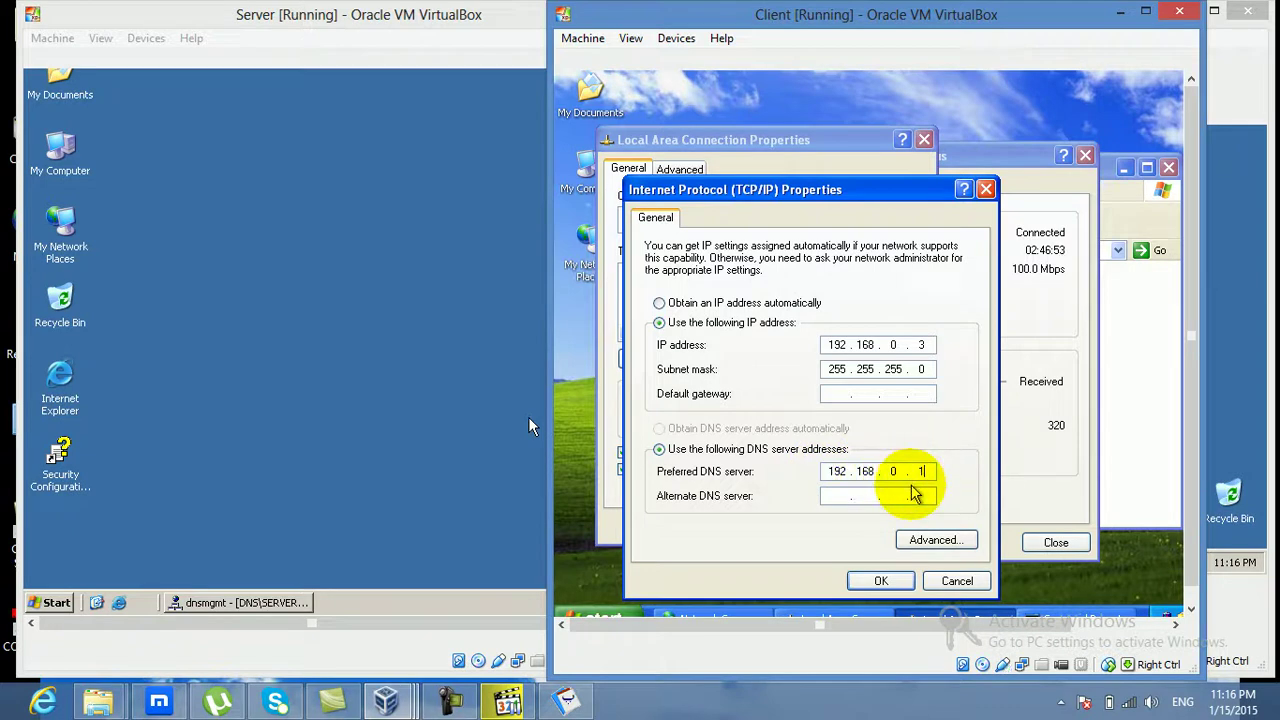
left_click(836, 497)
type("192.168.0.2")
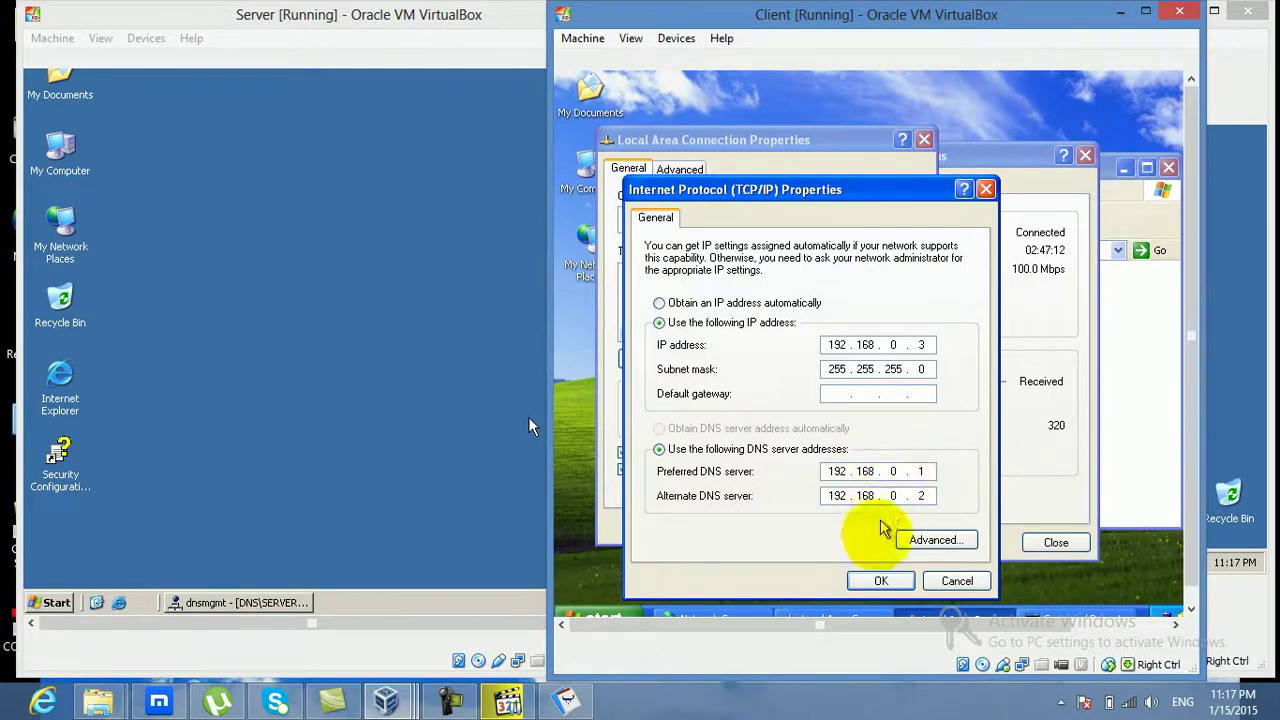
left_click(883, 584)
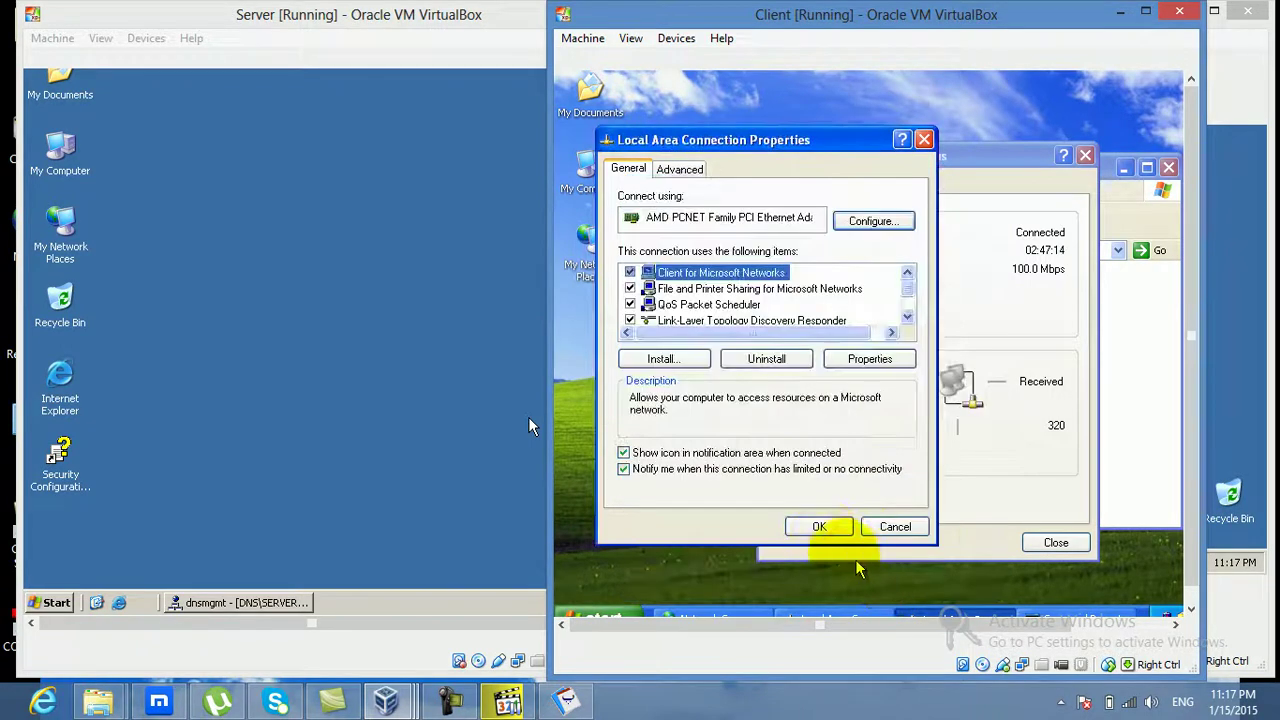
left_click(819, 527)
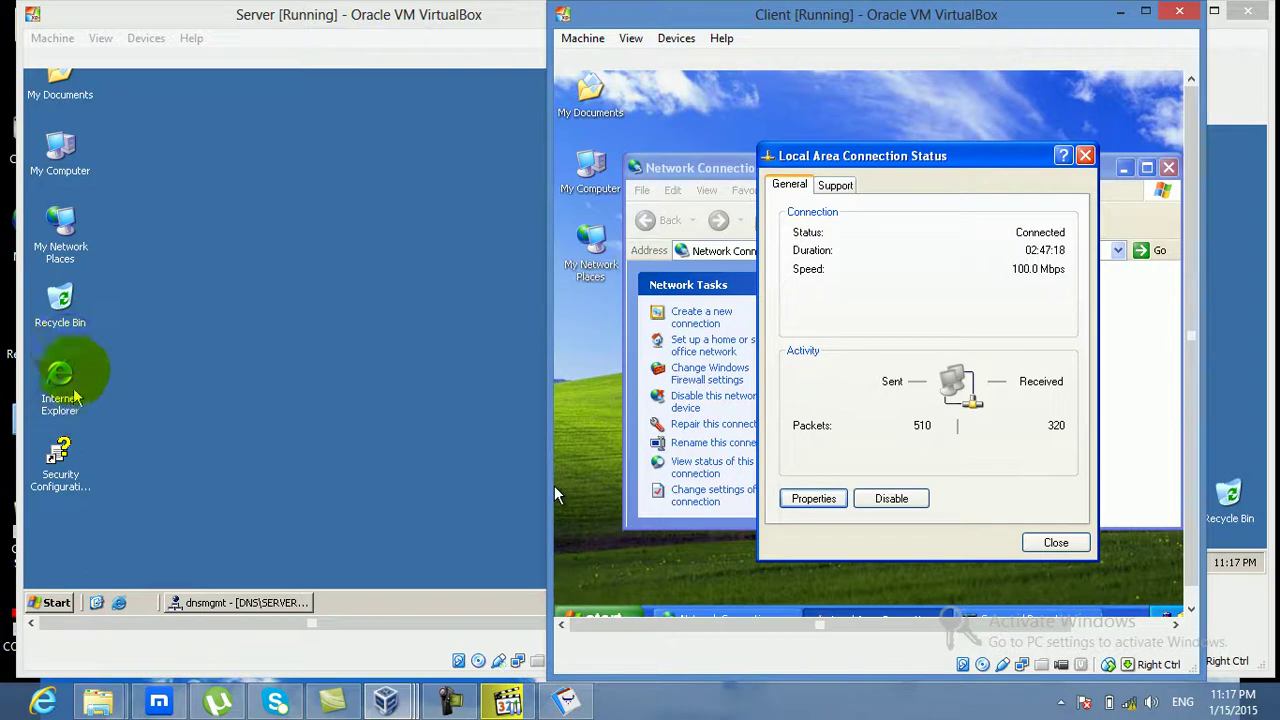
Open the TCP/IP settings of the primary Server's Local Area Connection.
right_click(60, 228)
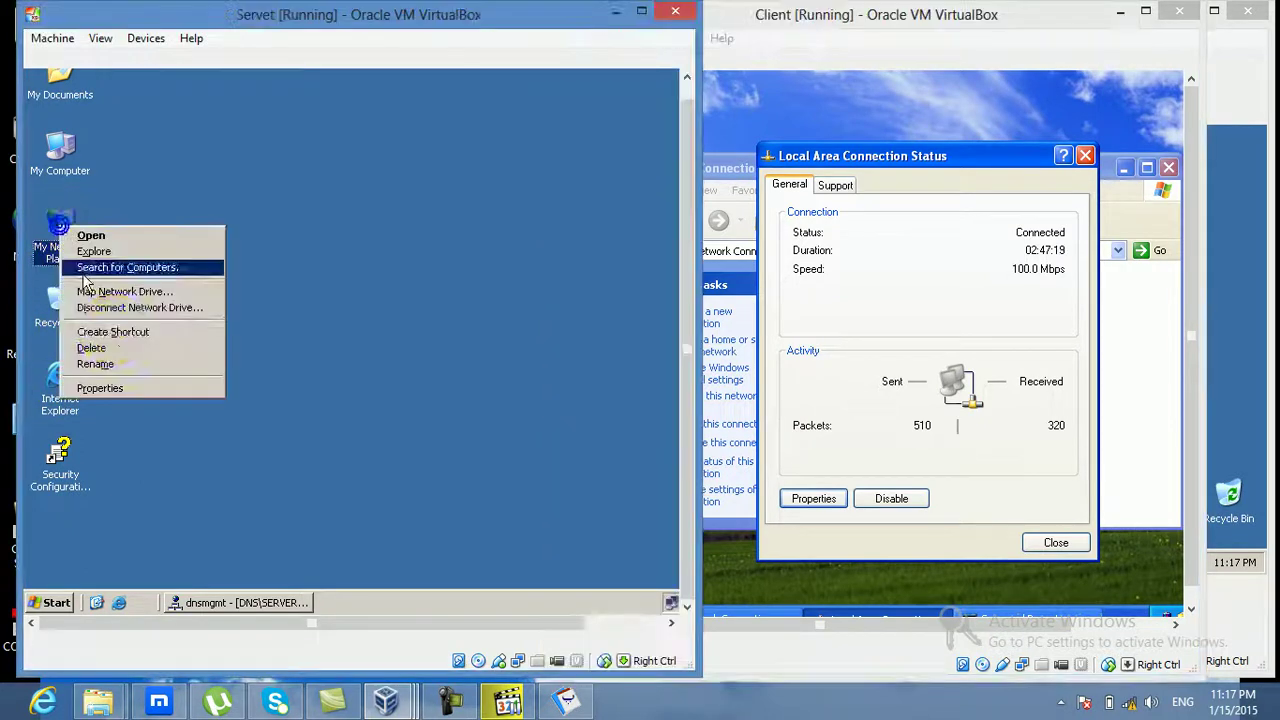
left_click(140, 388)
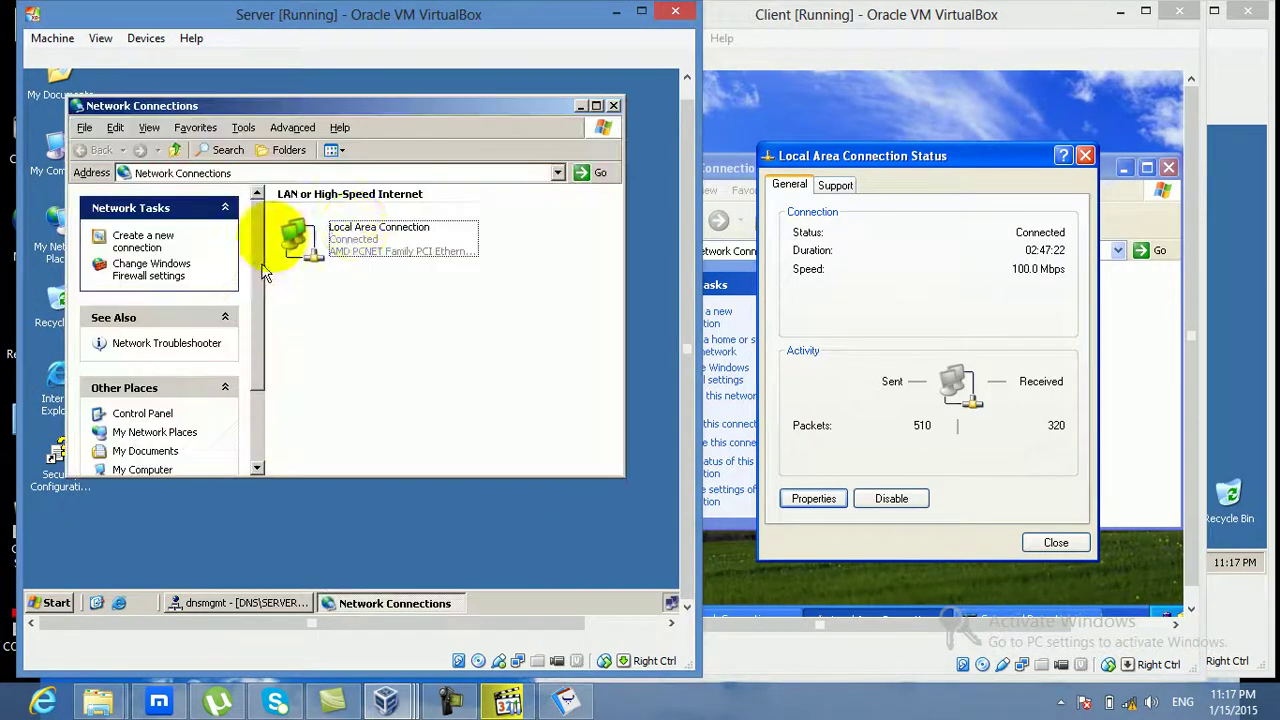
double_click(300, 242)
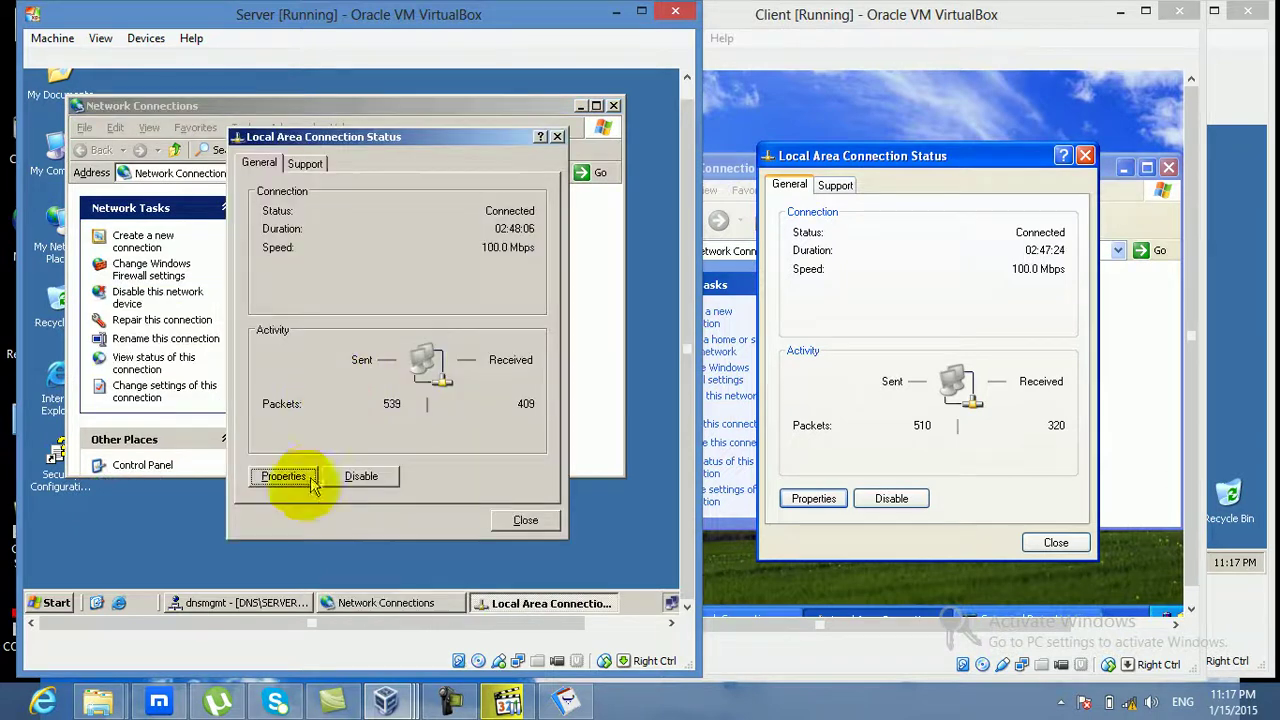
left_click(302, 480)
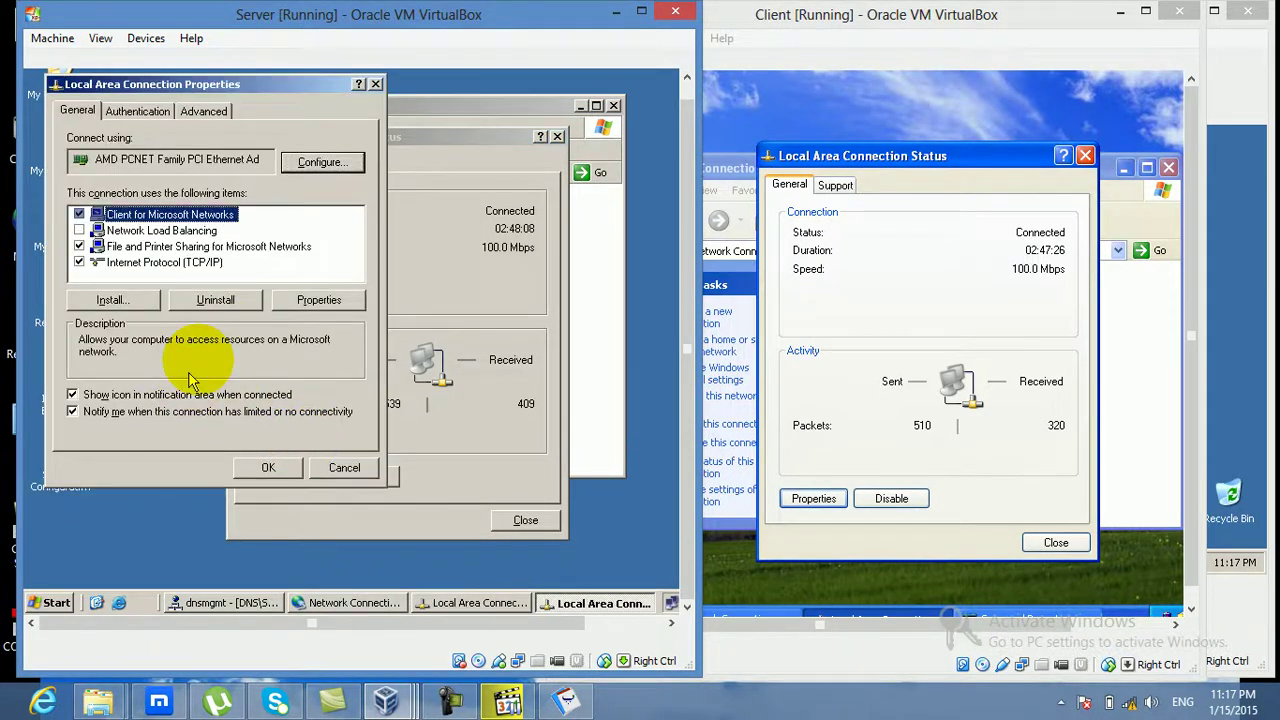
double_click(195, 262)
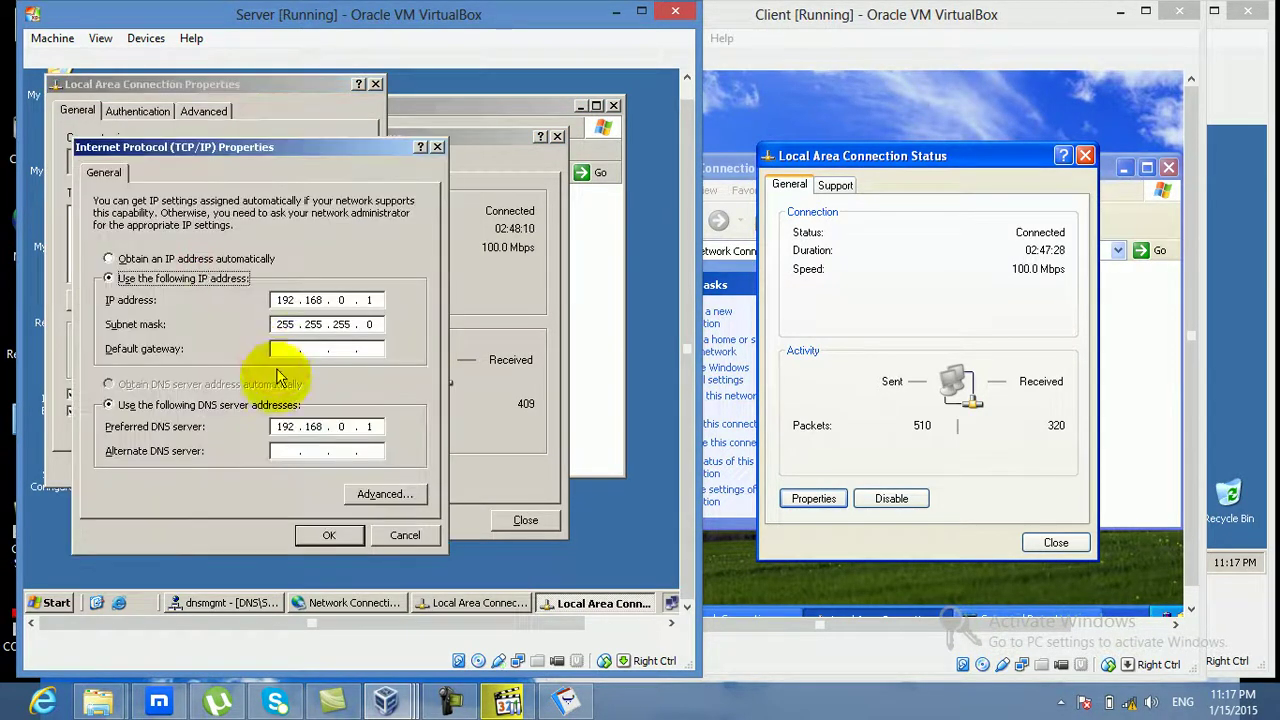
Set the Server's DNS to 192.168.0.1 preferred and 192.168.0.2 alternate, and save.
left_click(304, 426)
left_click(371, 428)
type("1")
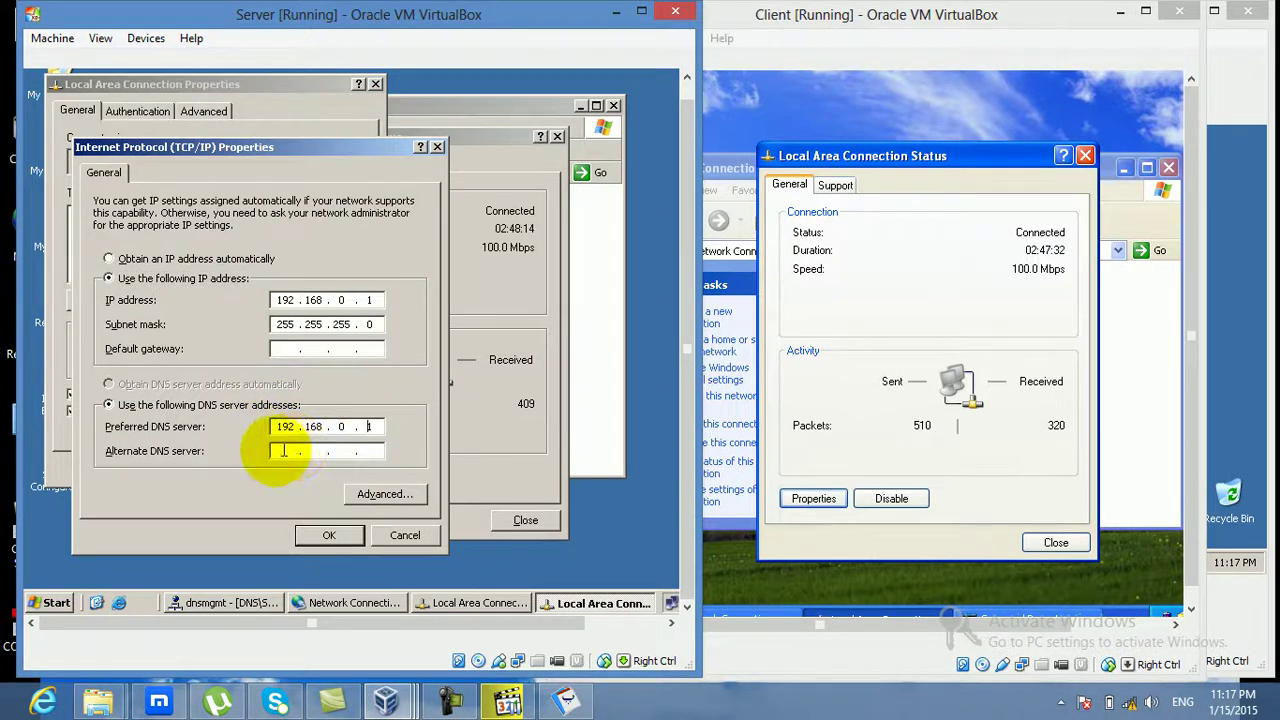
left_click(275, 451)
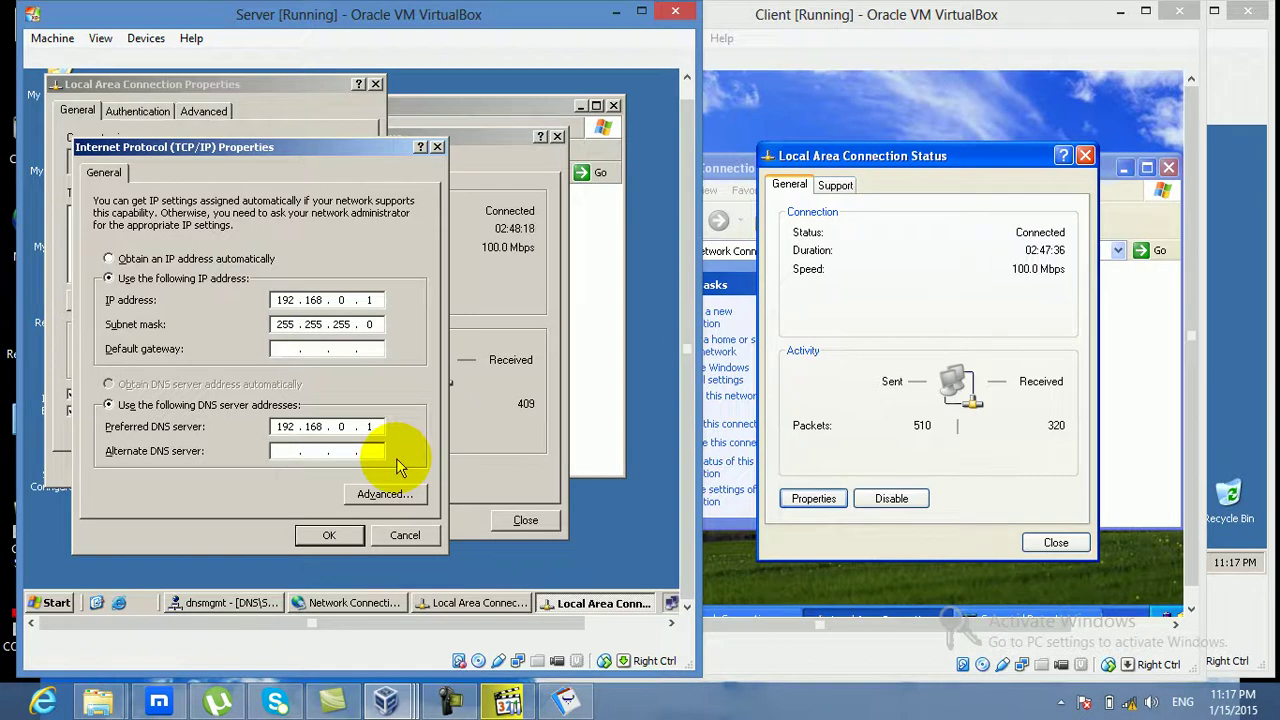
type("192.1")
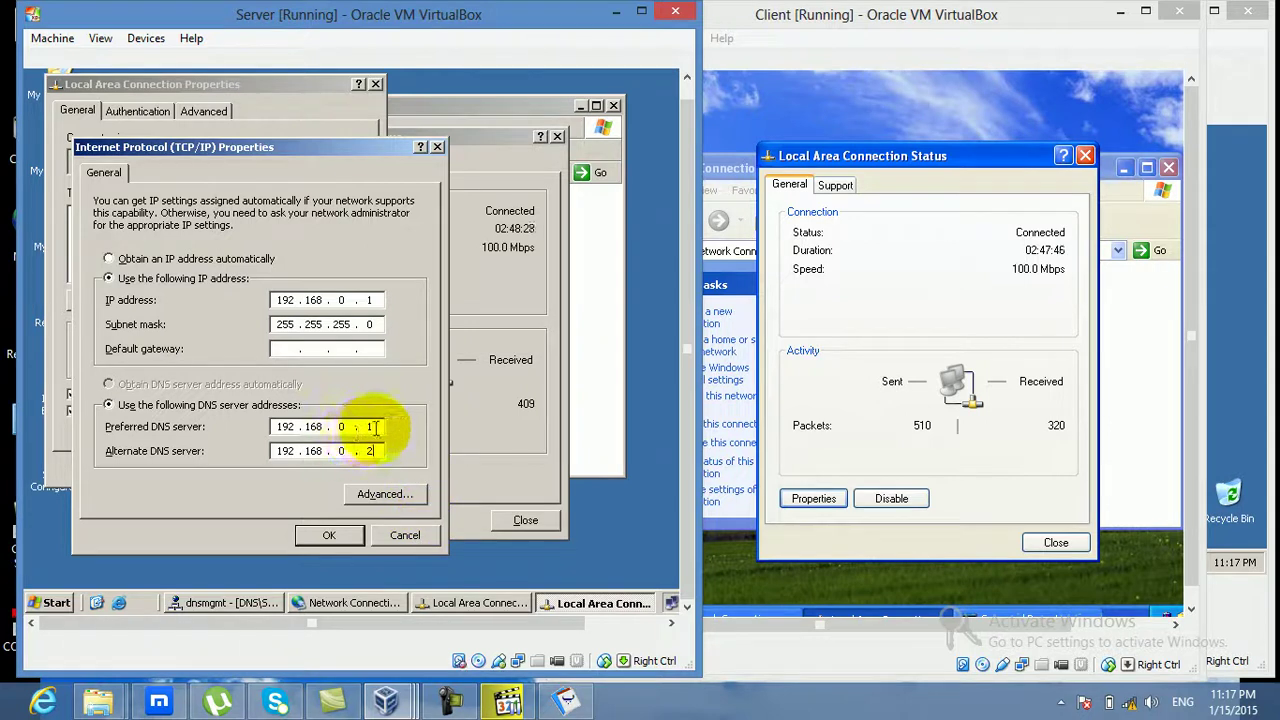
left_click_drag(375, 427, 279, 427)
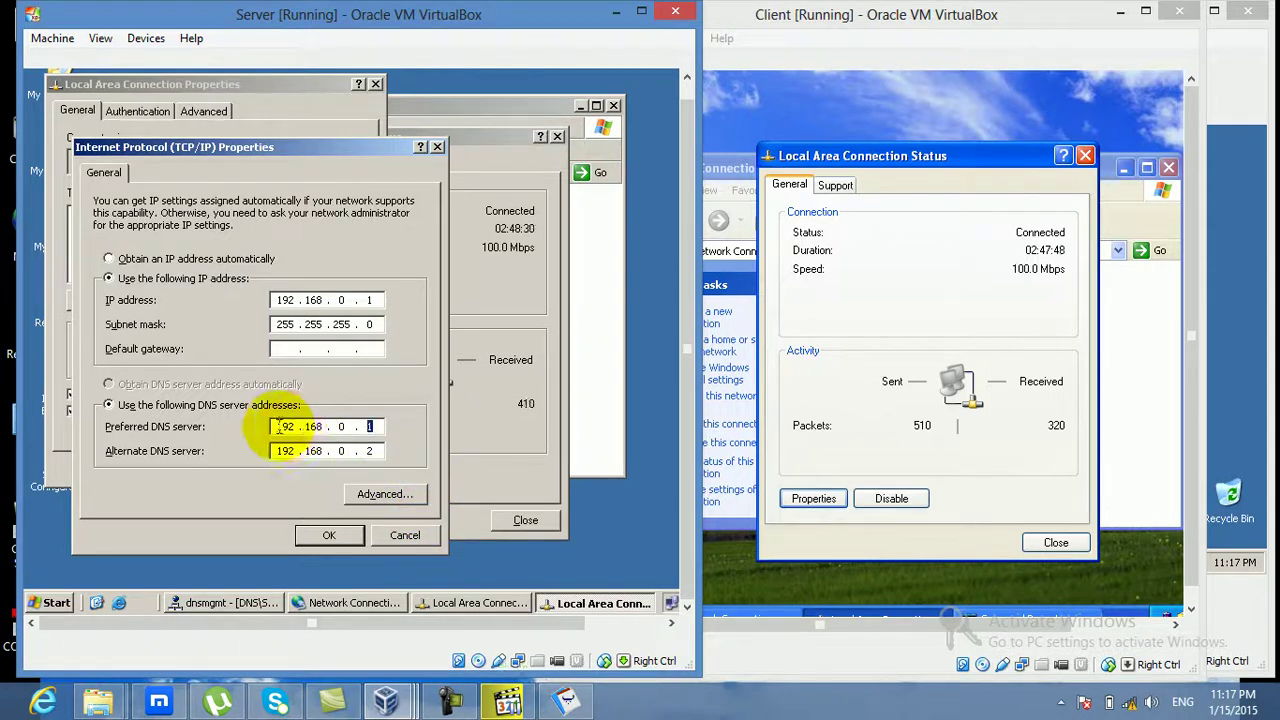
left_click(380, 455)
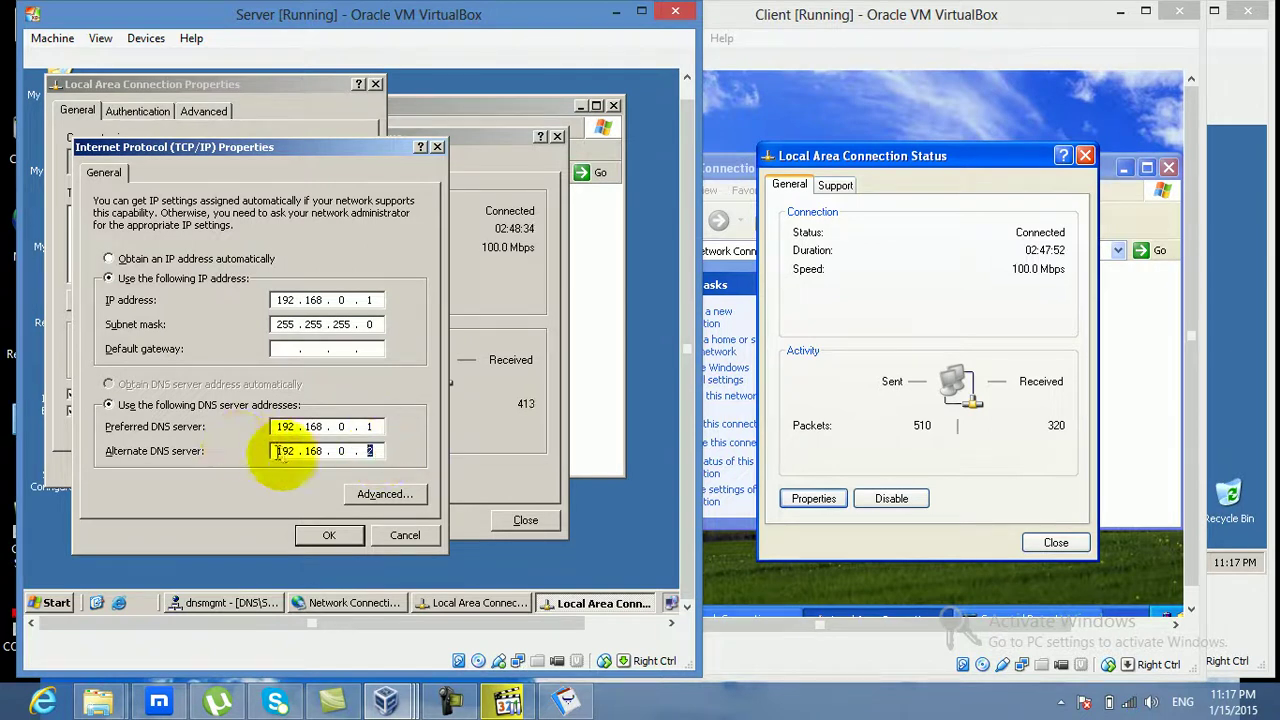
left_click(368, 451)
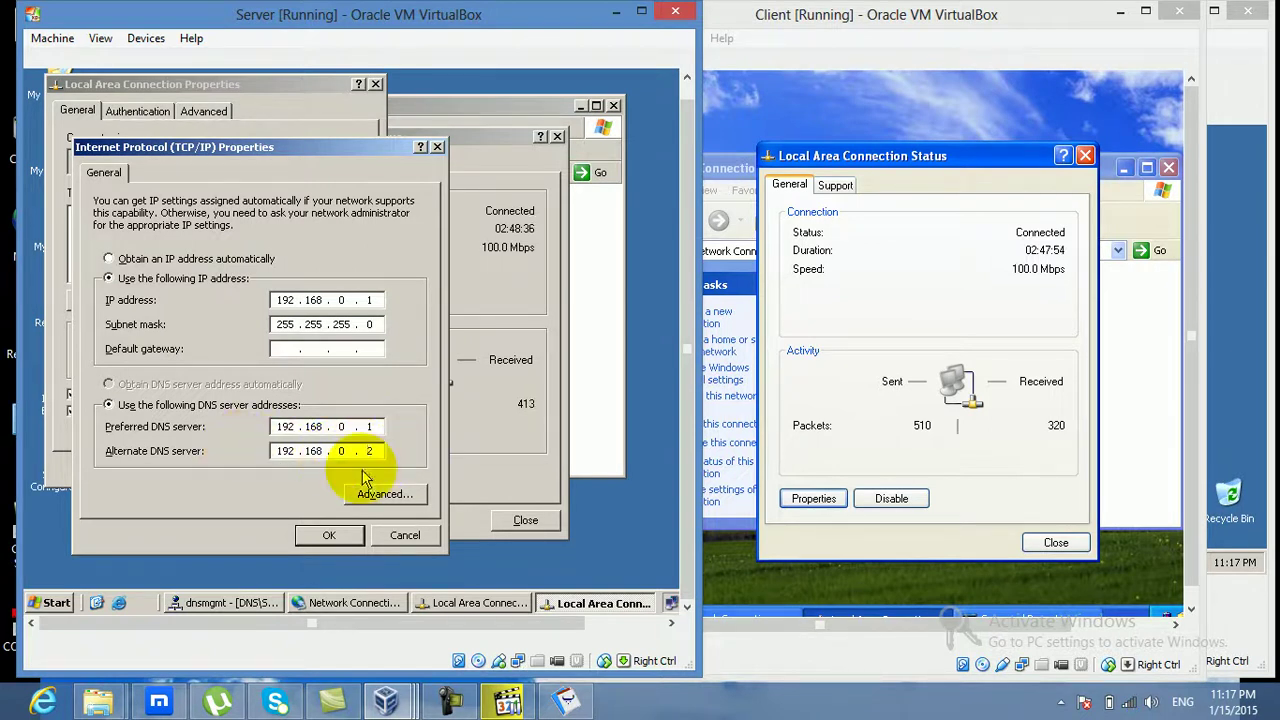
left_click(335, 533)
left_click(268, 467)
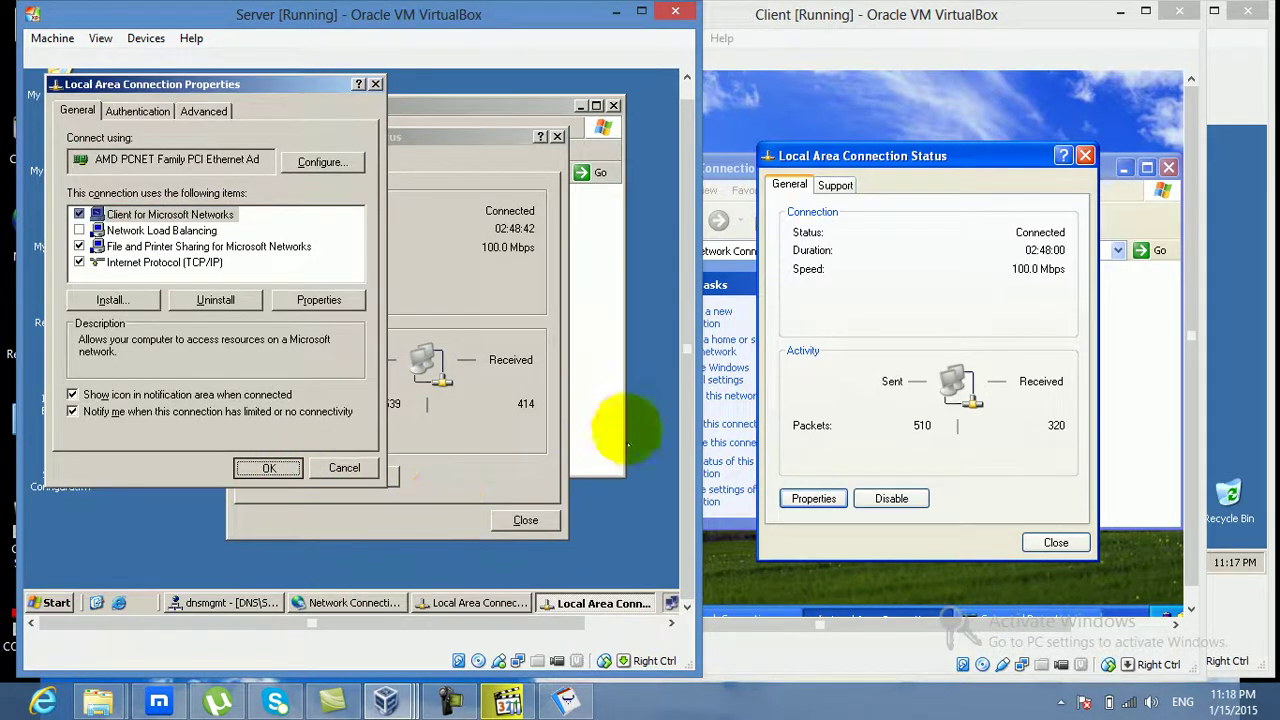
key("Escape")
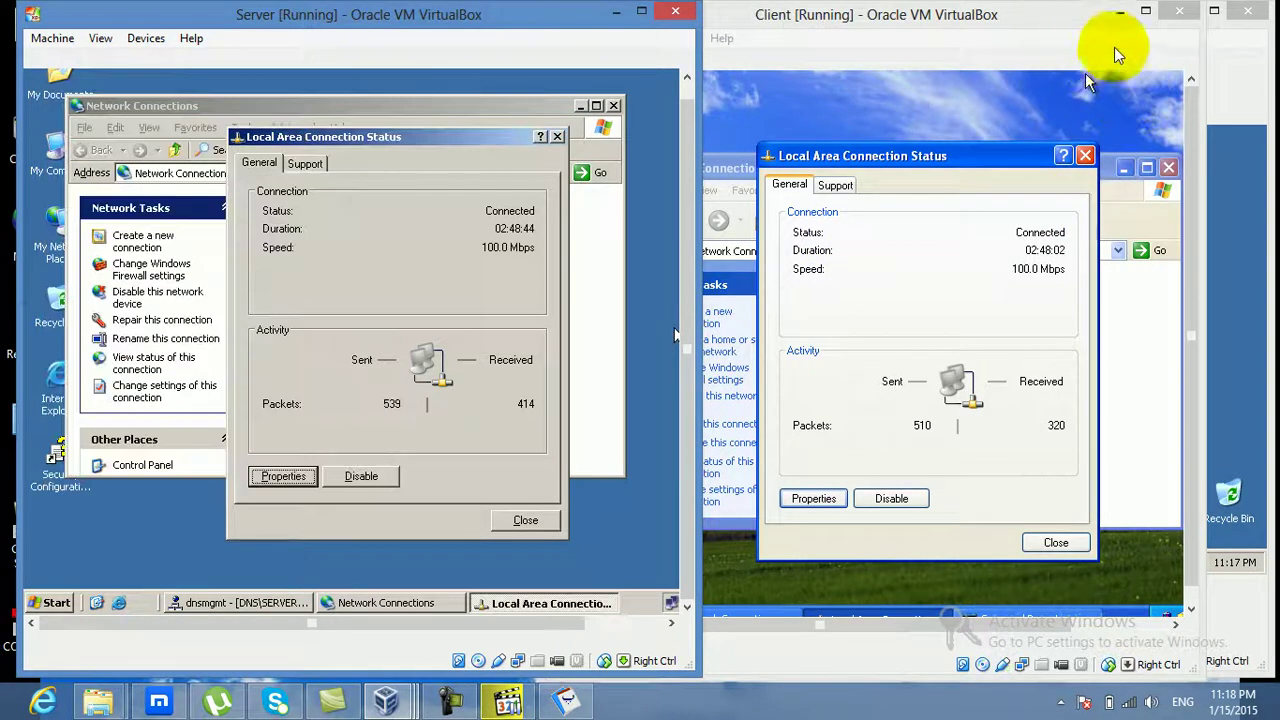
left_click(1120, 11)
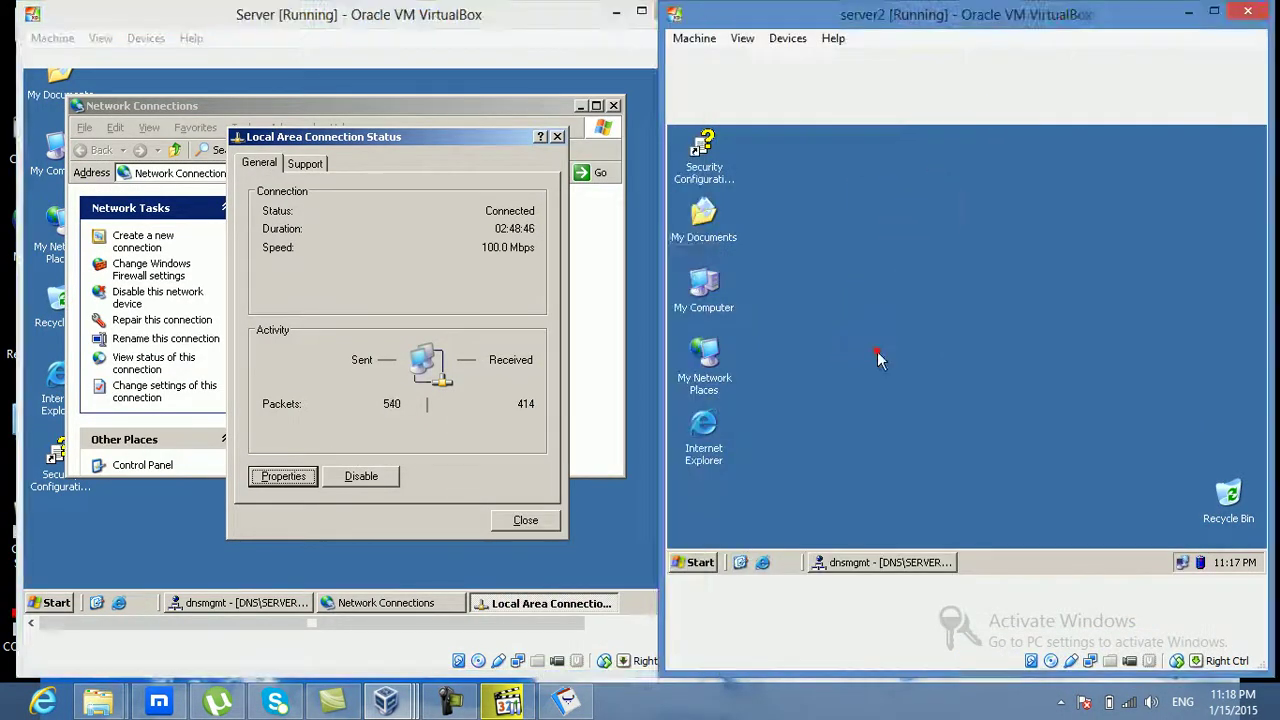
Open the TCP/IP settings of server2's Local Area Connection.
left_click(700, 563)
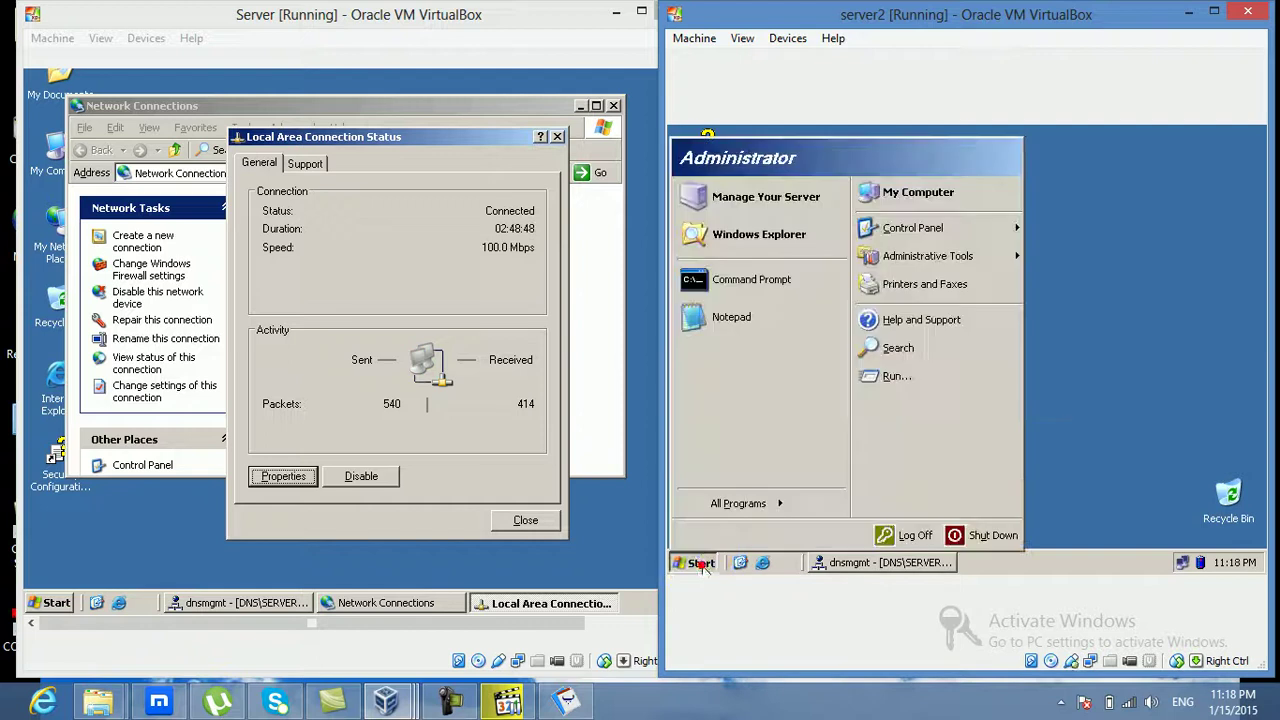
left_click(1068, 296)
right_click(718, 378)
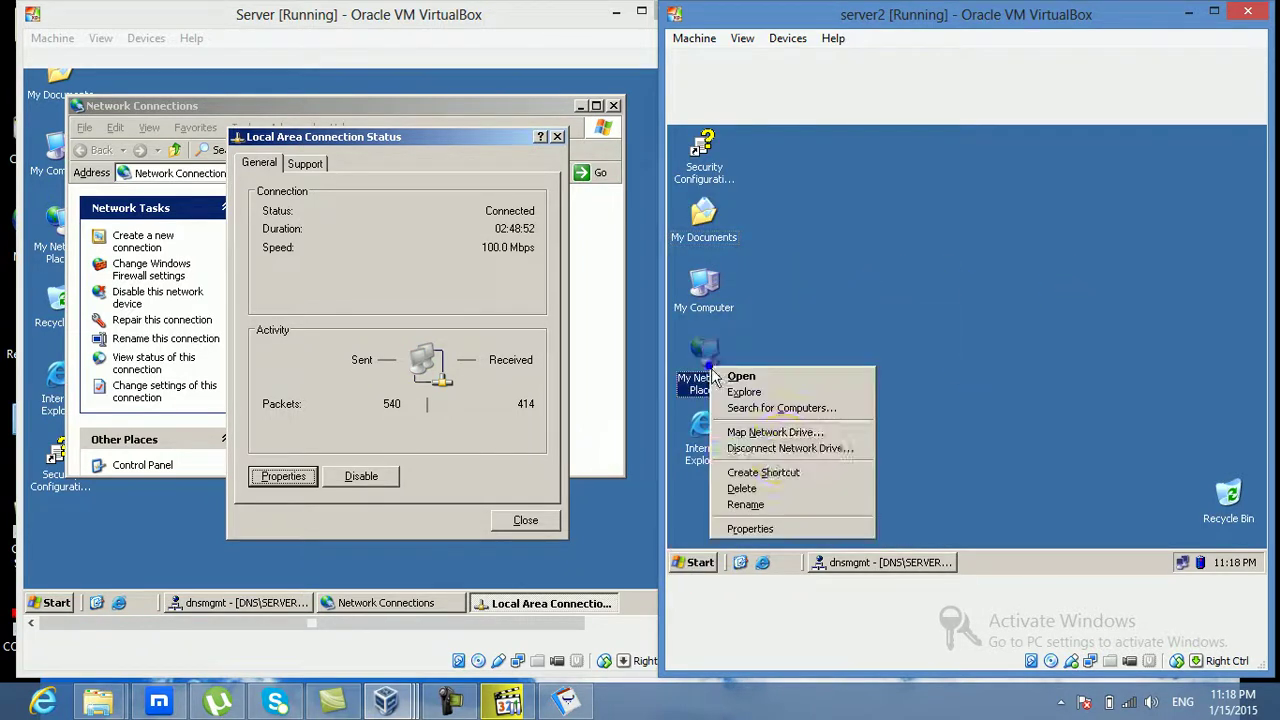
left_click(795, 528)
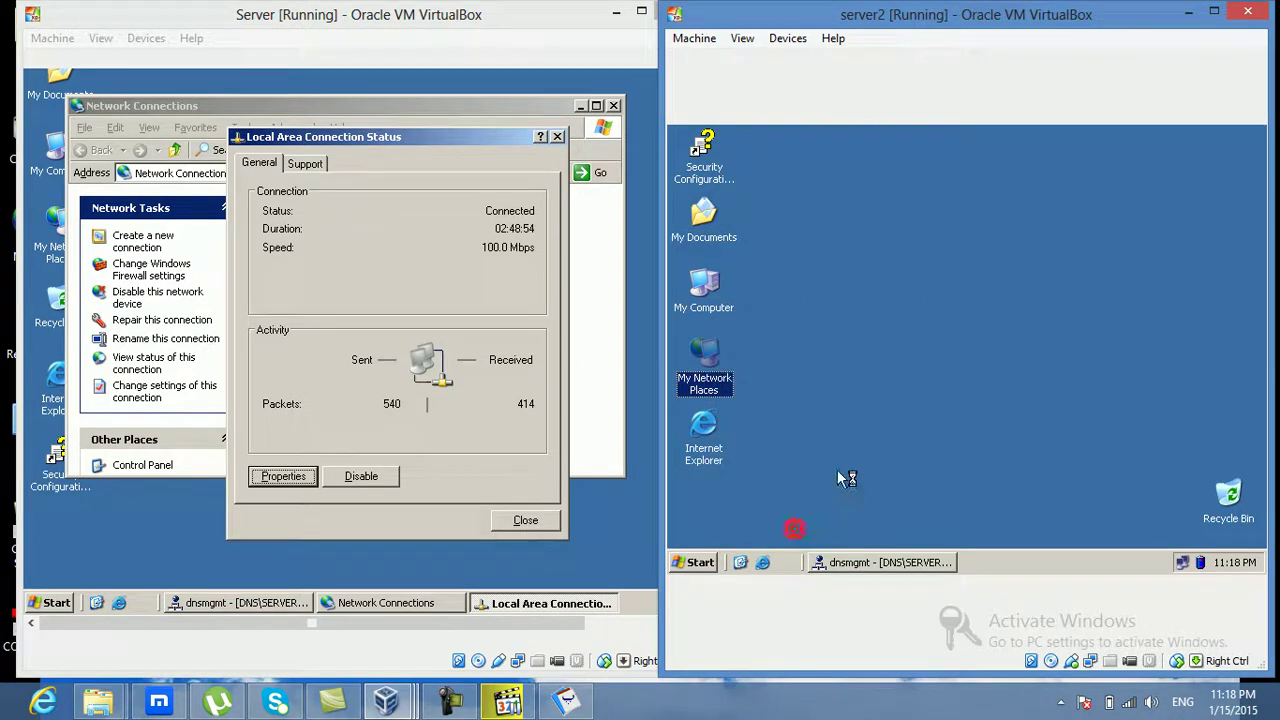
left_click(935, 308)
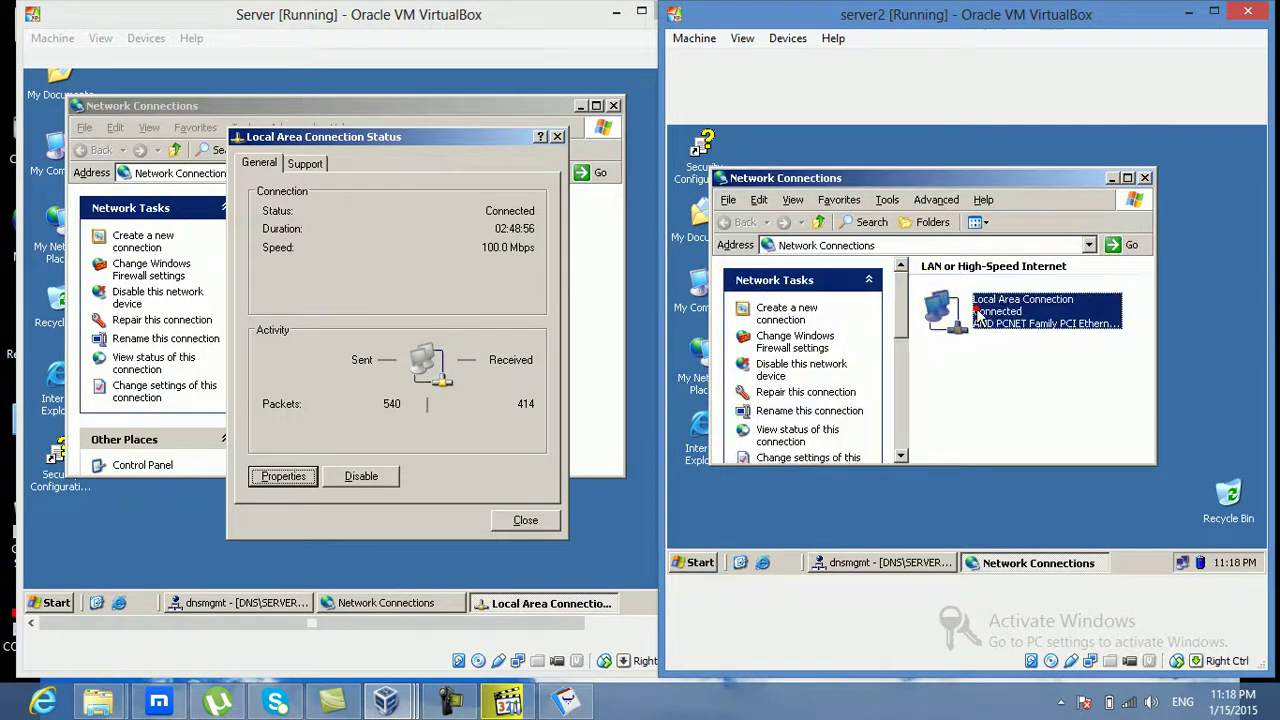
double_click(978, 316)
left_click(850, 493)
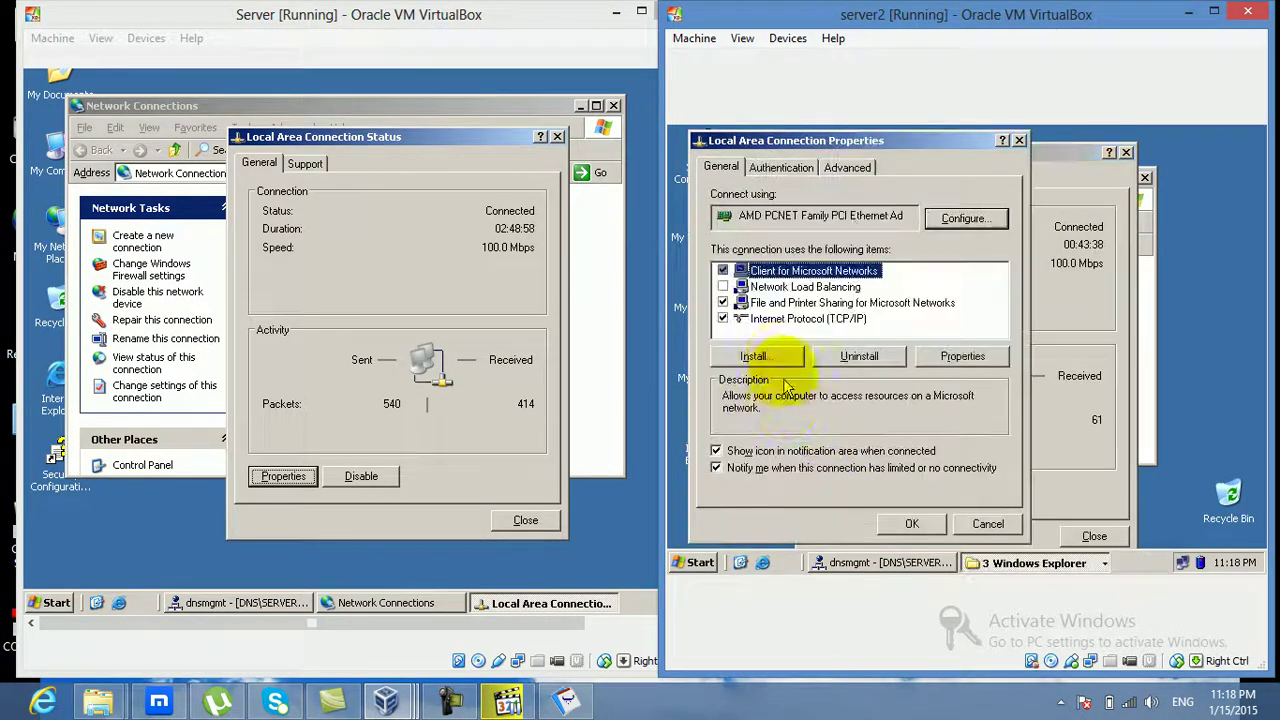
double_click(800, 318)
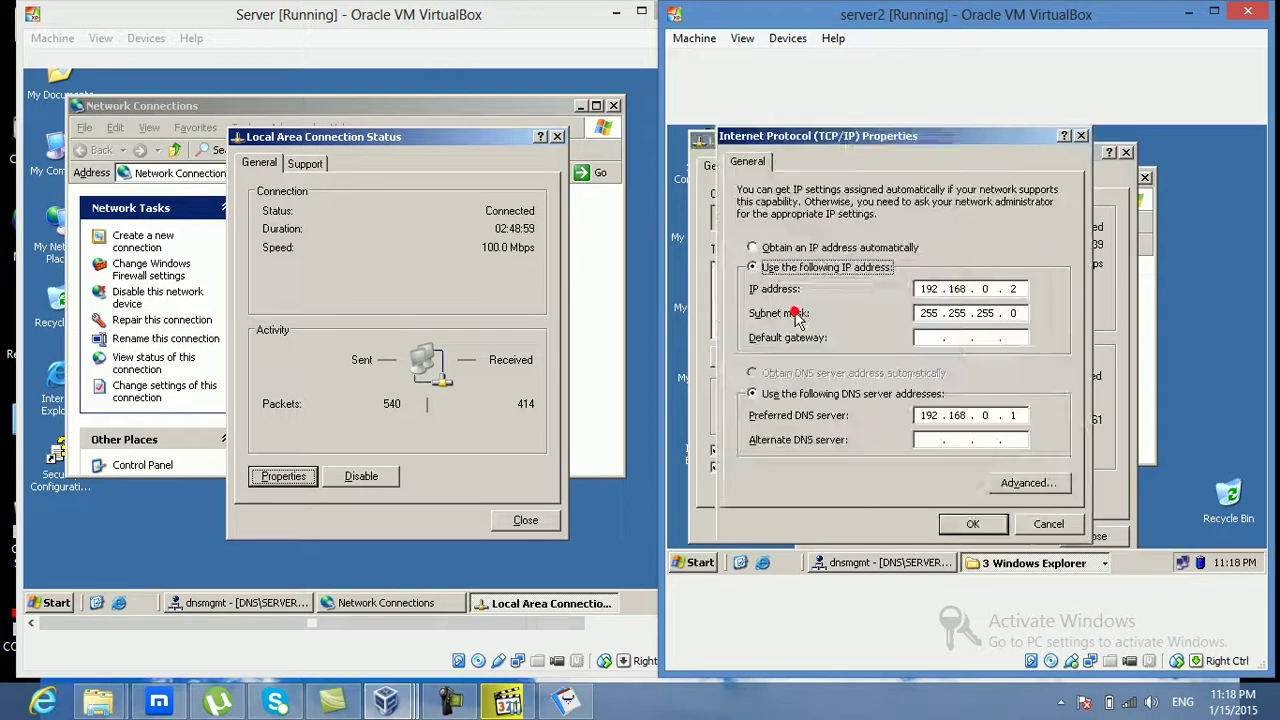
Set server2's DNS to 192.168.0.2 preferred and 192.168.0.1 alternate, save, and close windows.
left_click(925, 440)
type("192 . 168 . 0 . 1")
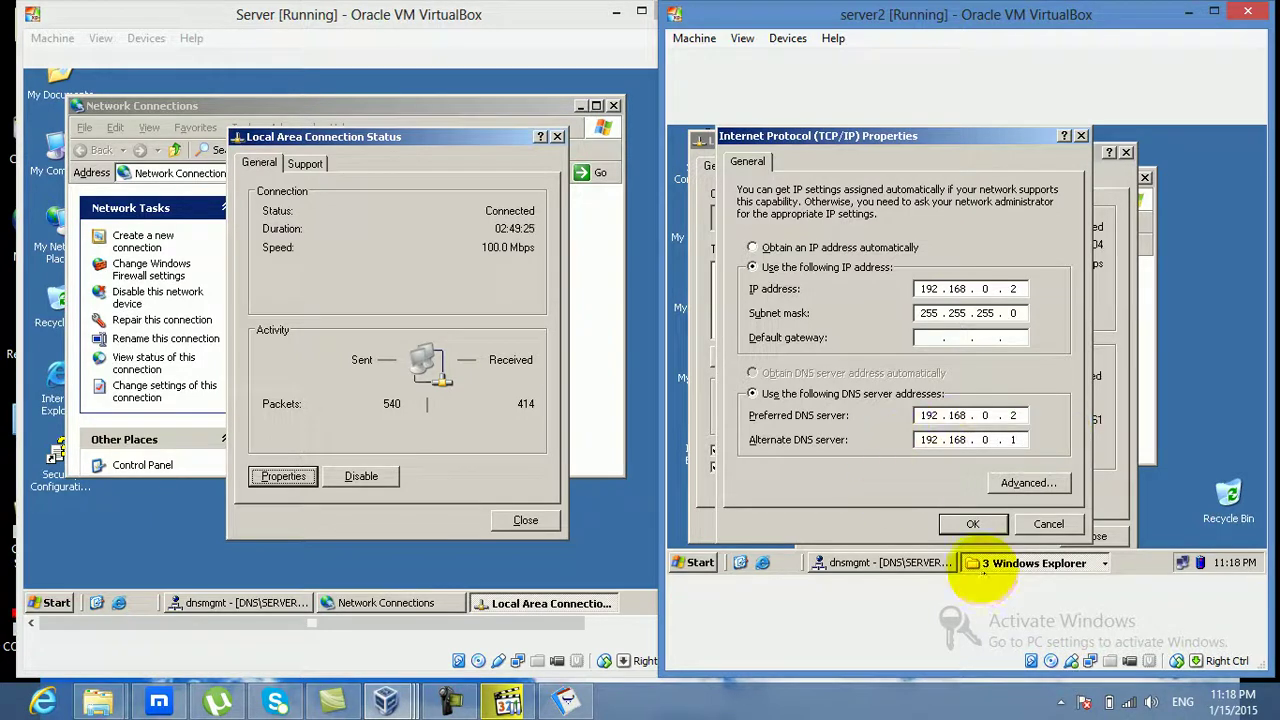
left_click(975, 526)
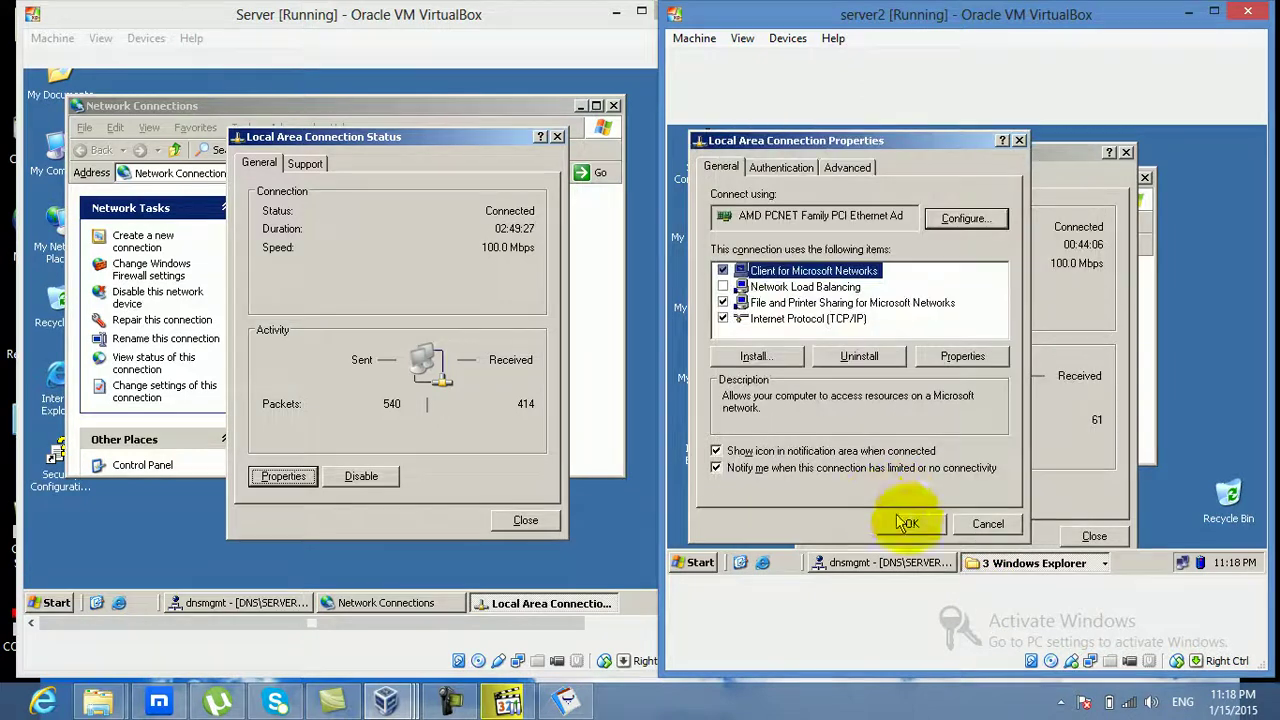
left_click(905, 523)
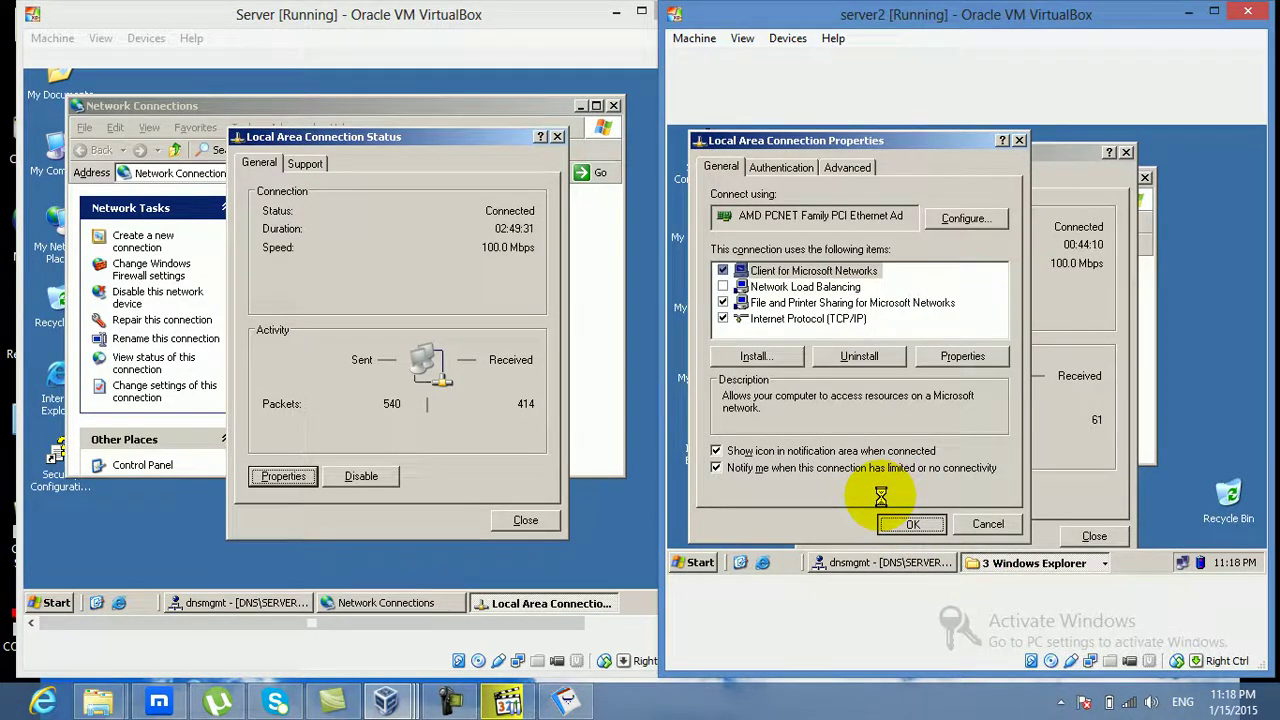
left_click(1090, 536)
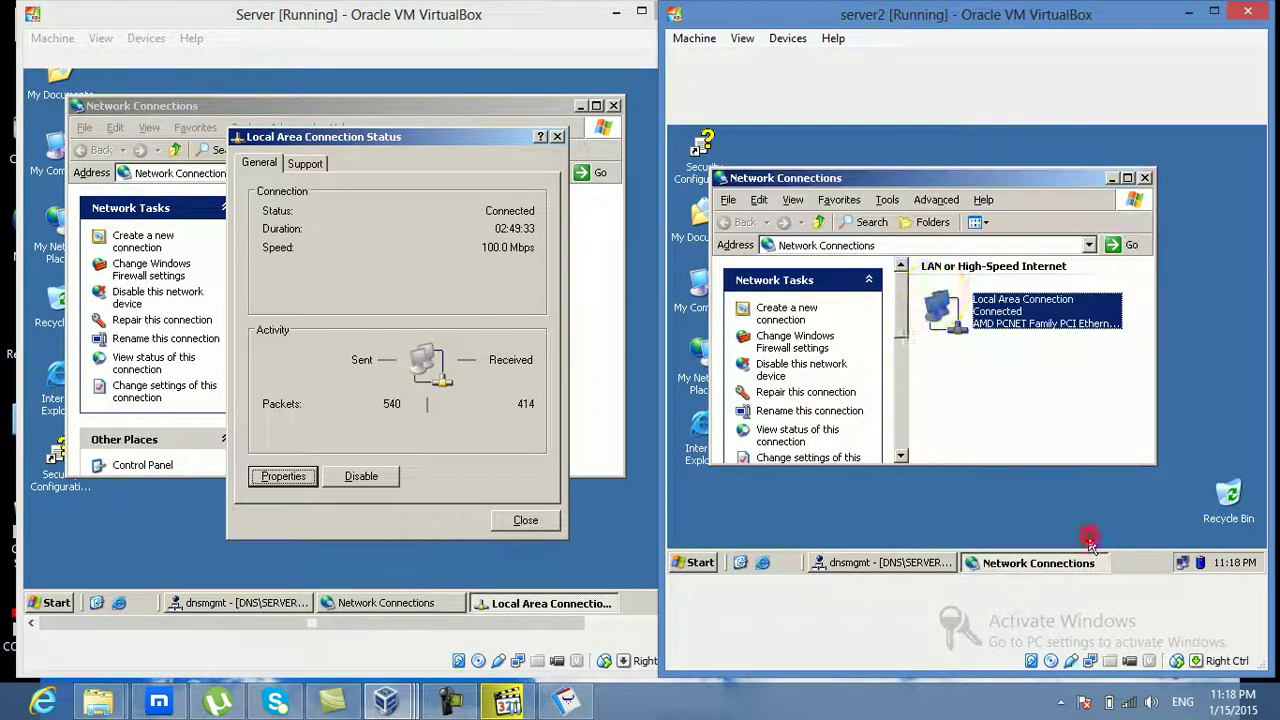
left_click(1111, 179)
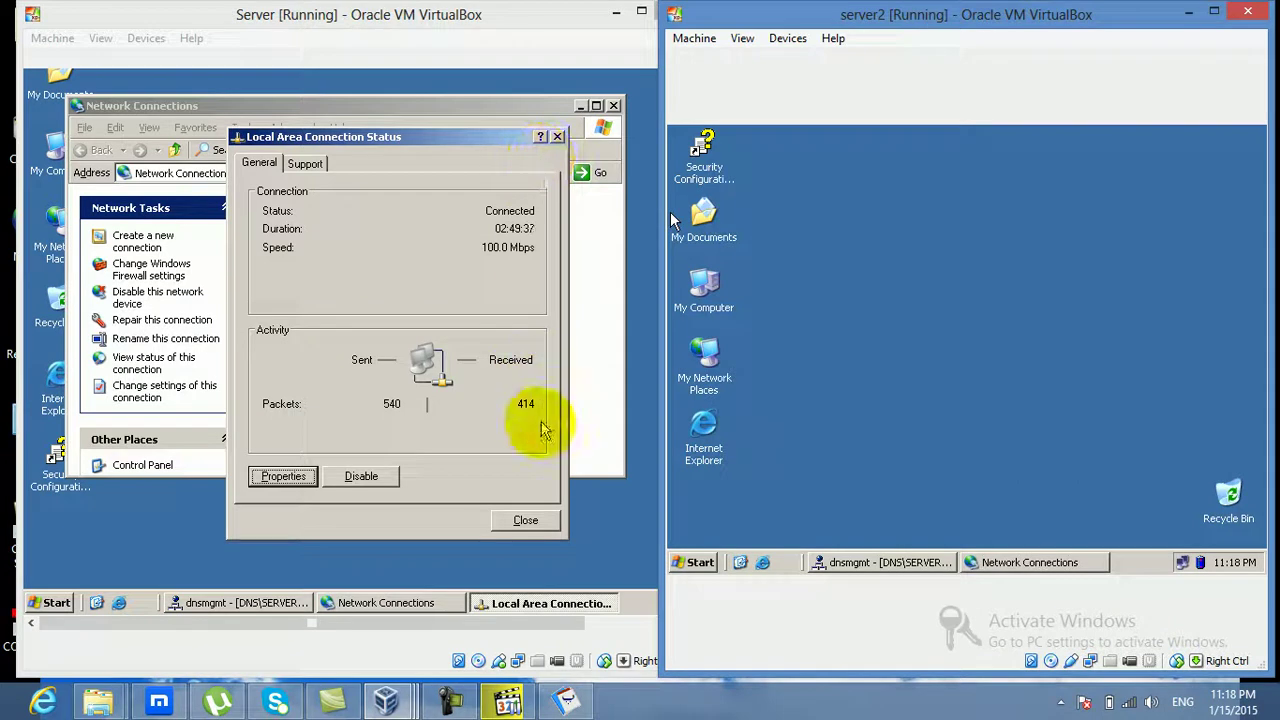
Close the primary Server's Local Area Connection Status and minimise its Network Connections window.
left_click(525, 520)
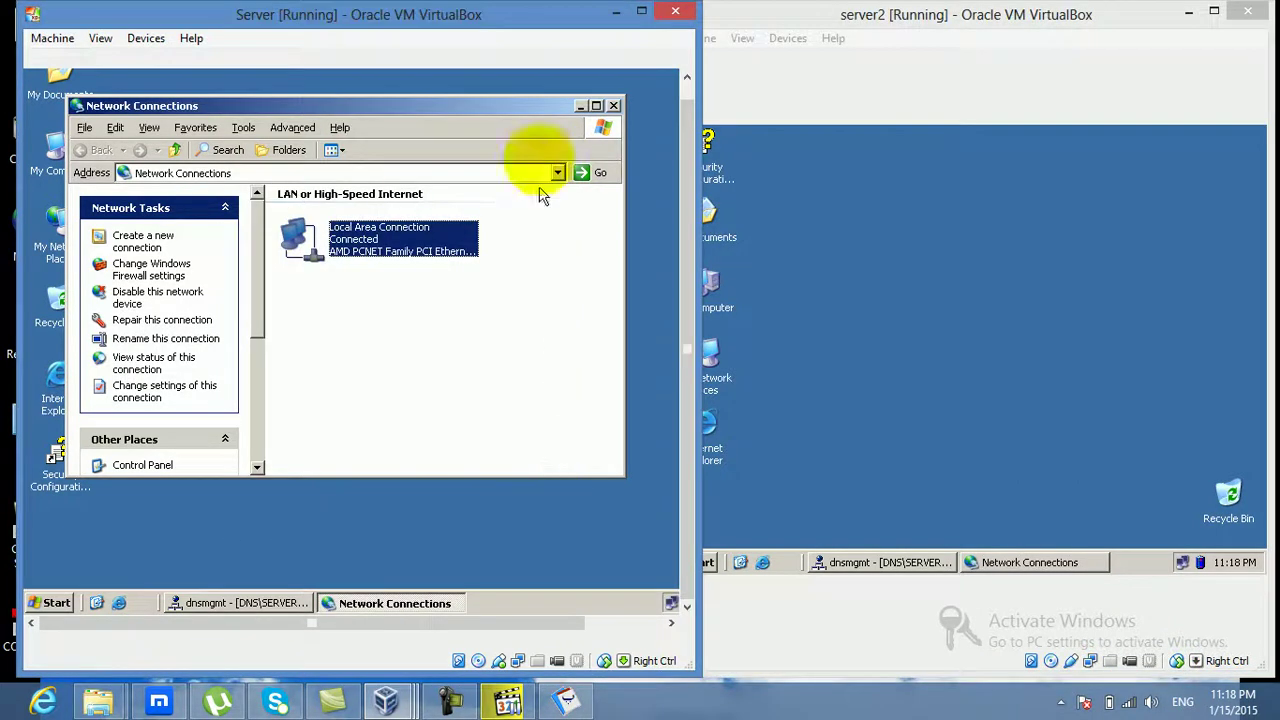
left_click(580, 105)
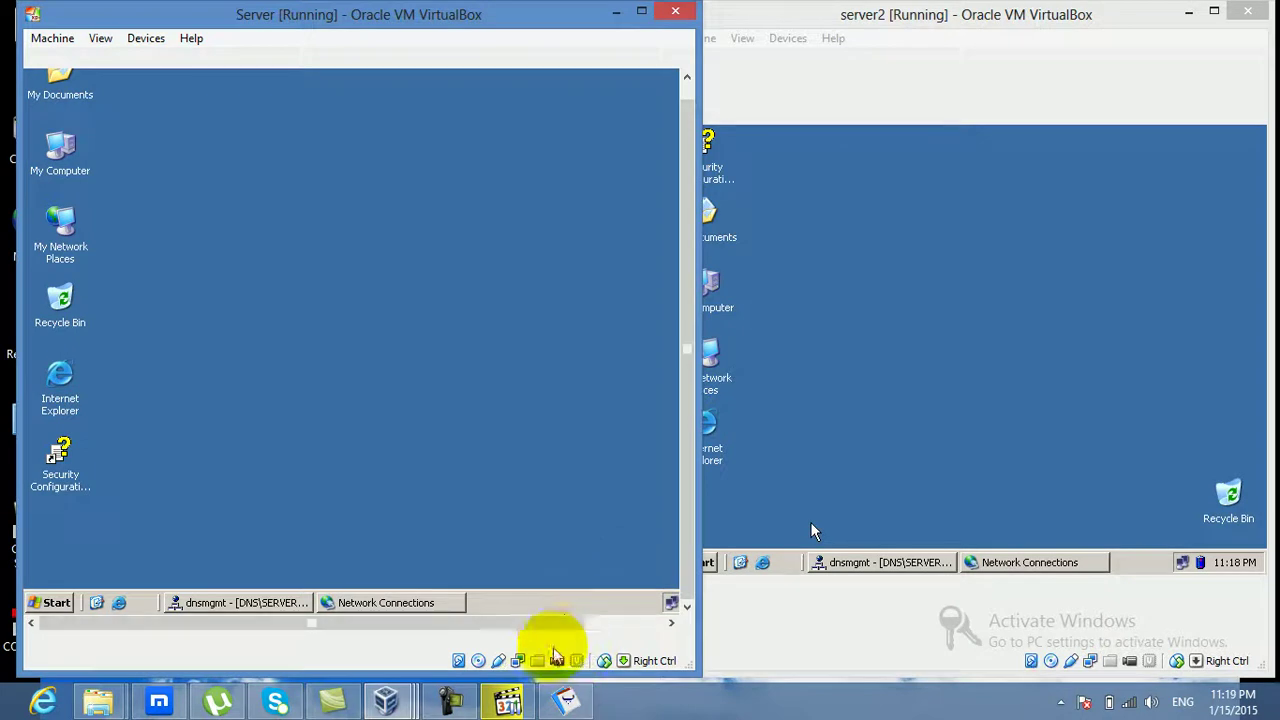
left_click(458, 697)
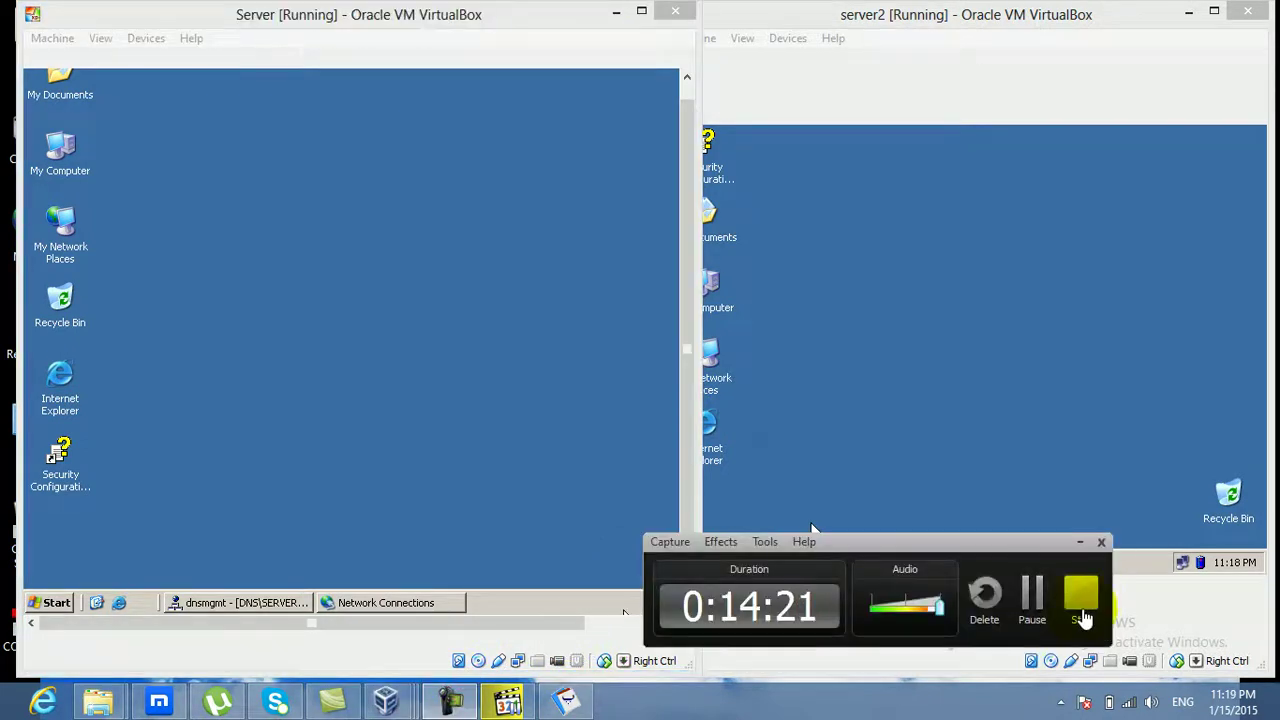